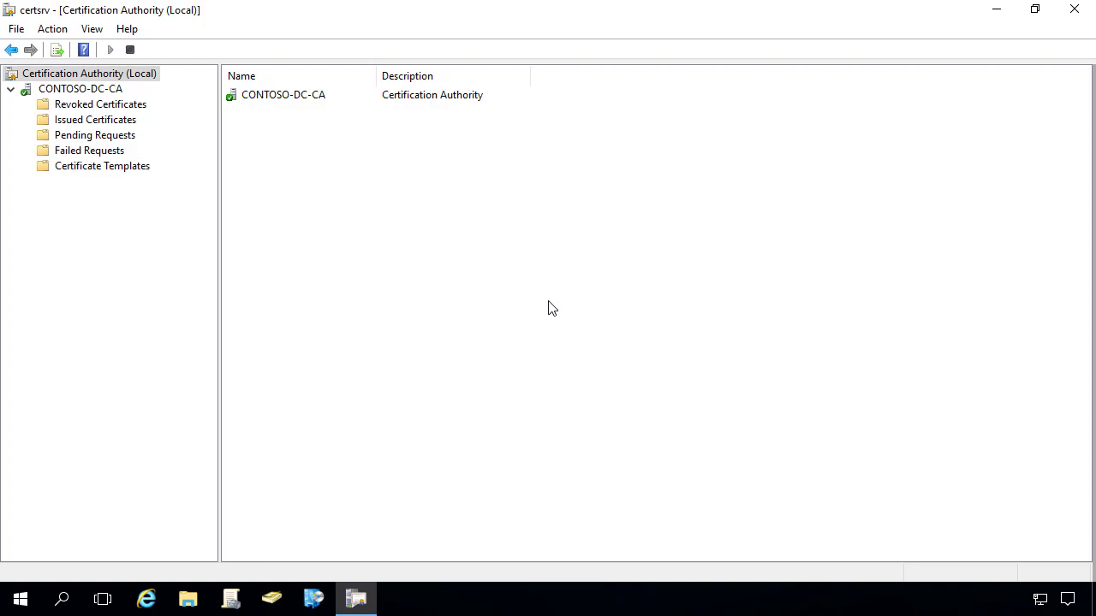
Step: Open the management console for the CA's certificate templates and duplicate the Code Signing template
left_click(92, 167)
right_click(95, 172)
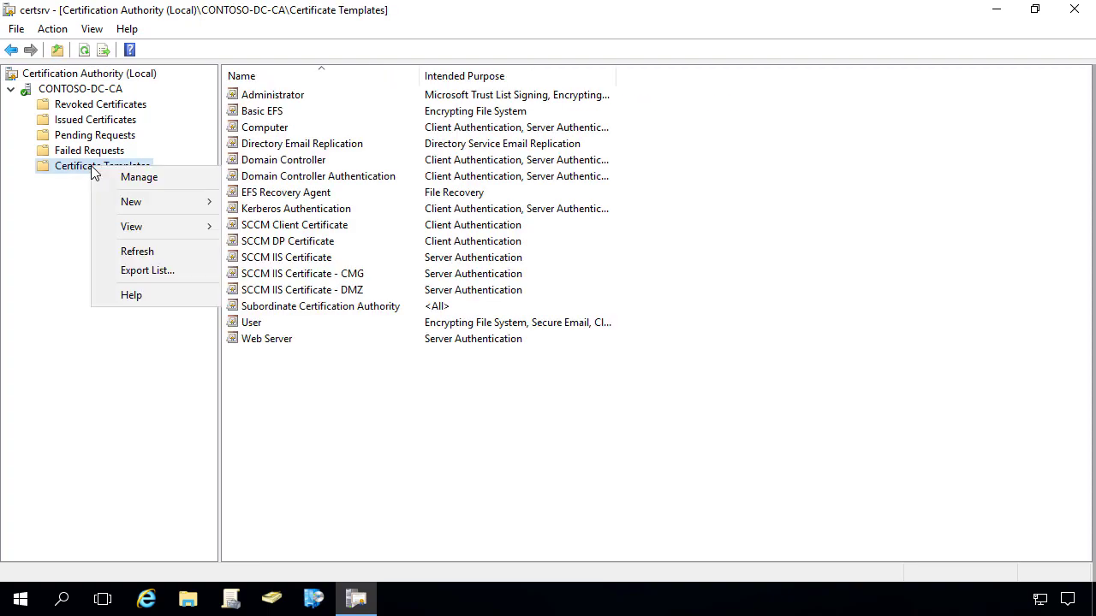
left_click(160, 180)
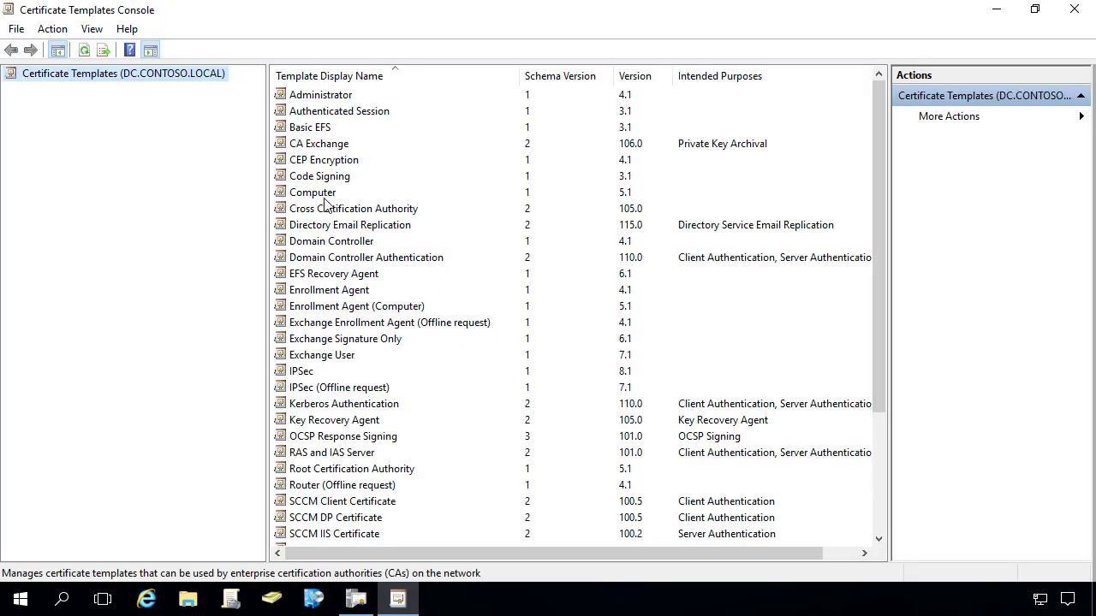
left_click(310, 182)
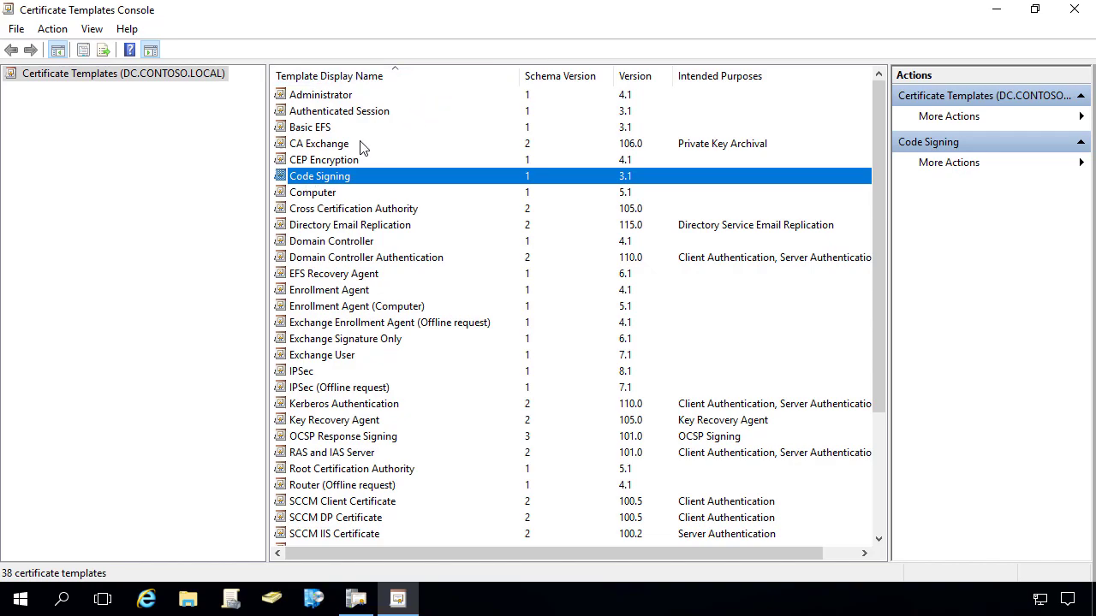
right_click(318, 183)
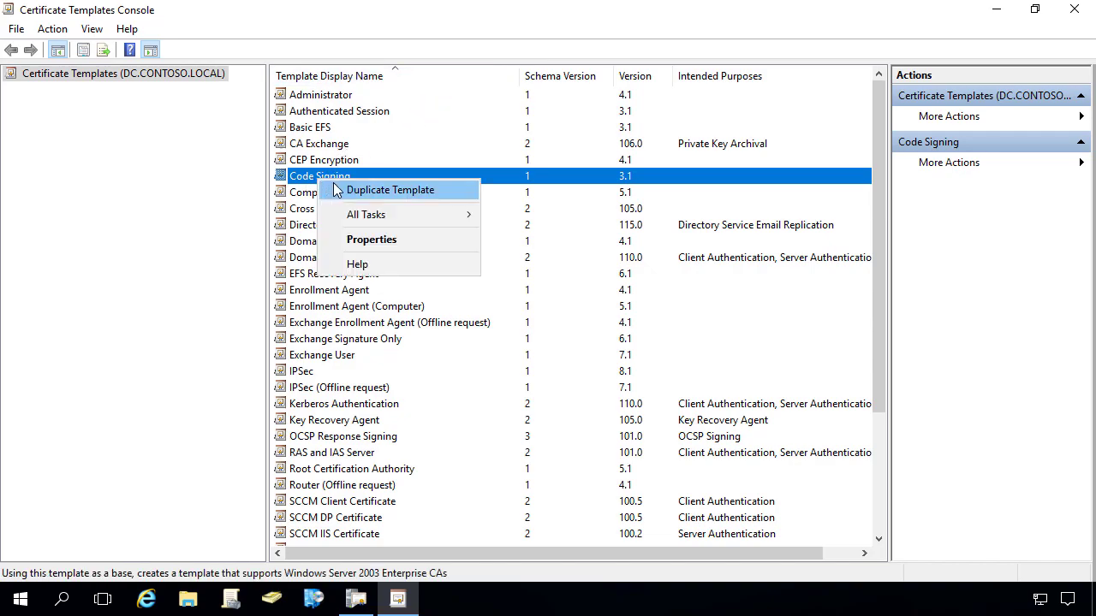
left_click(337, 190)
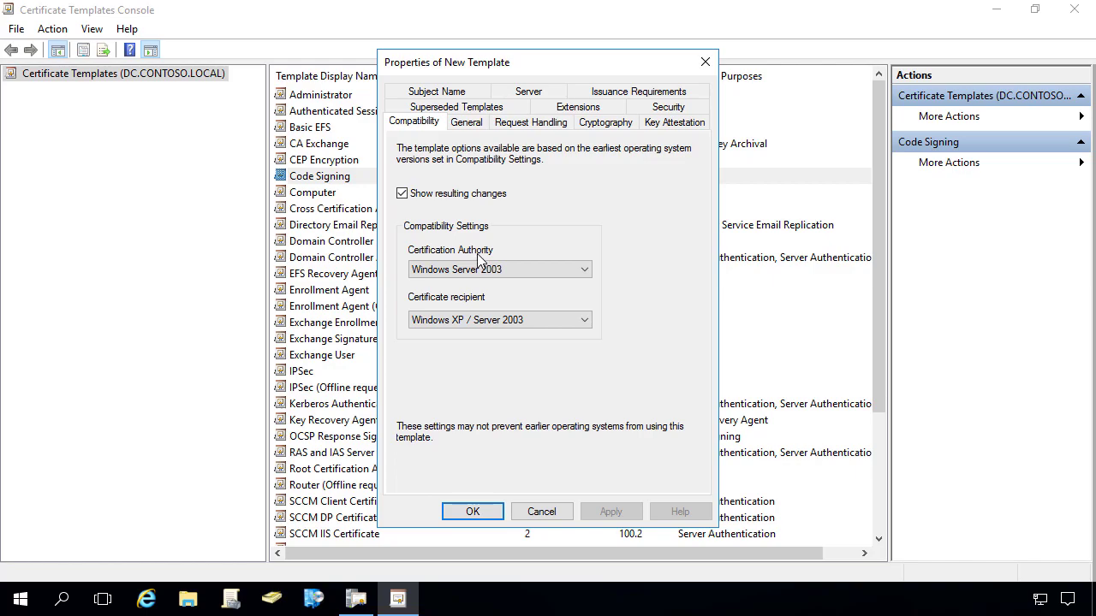
Step: Set the new template's display name to ConfigMgr WSUS Code-Signing and its validity period to 5 years
left_click(466, 123)
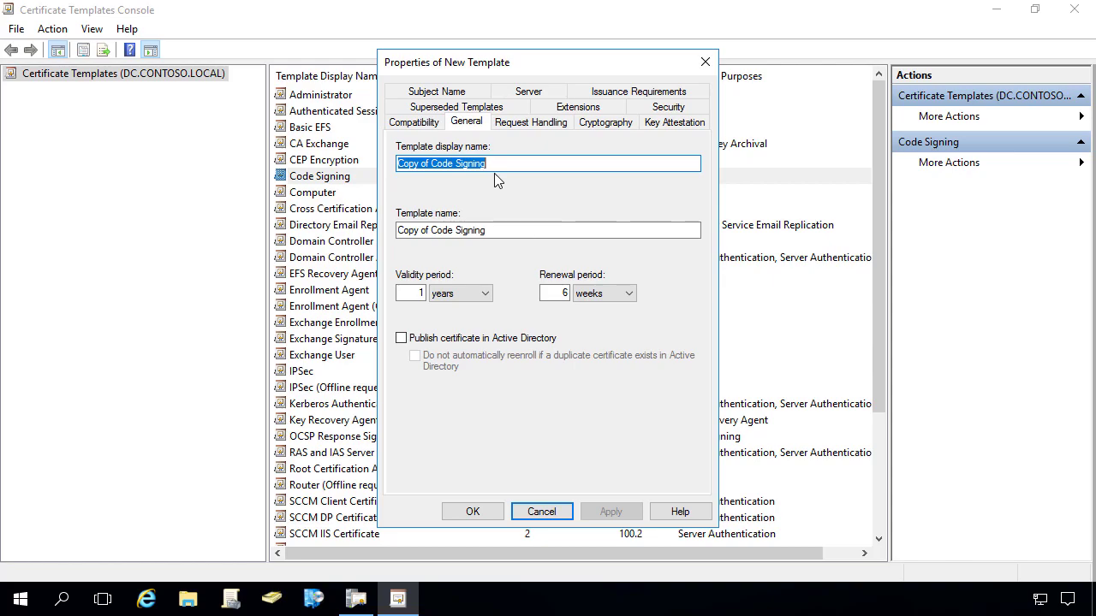
type("ConfigMgr WSUS Code-Signing")
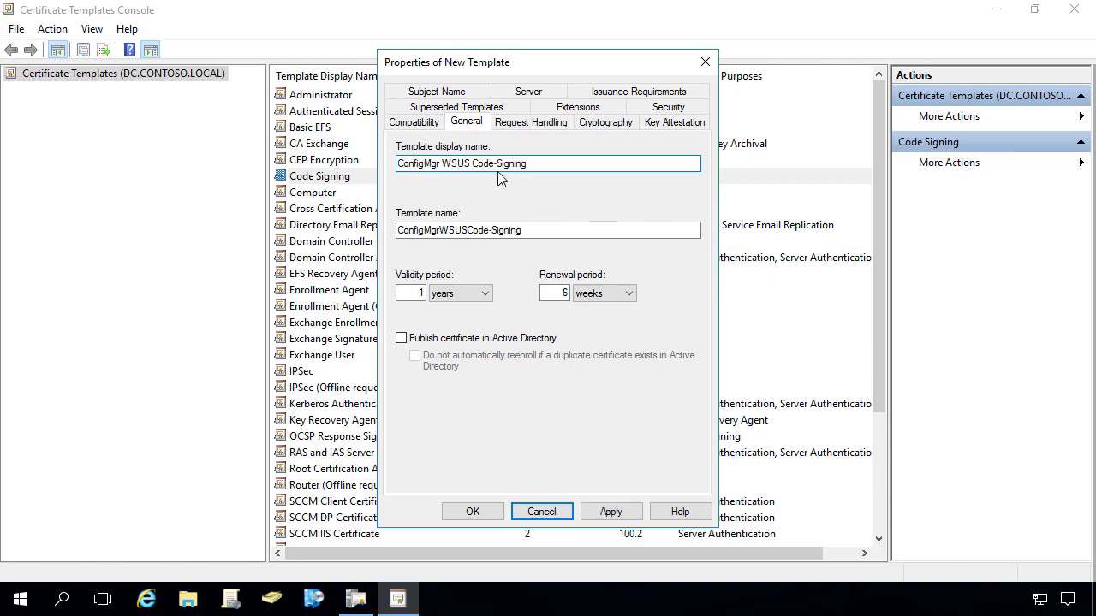
left_click(421, 294)
double_click(422, 294)
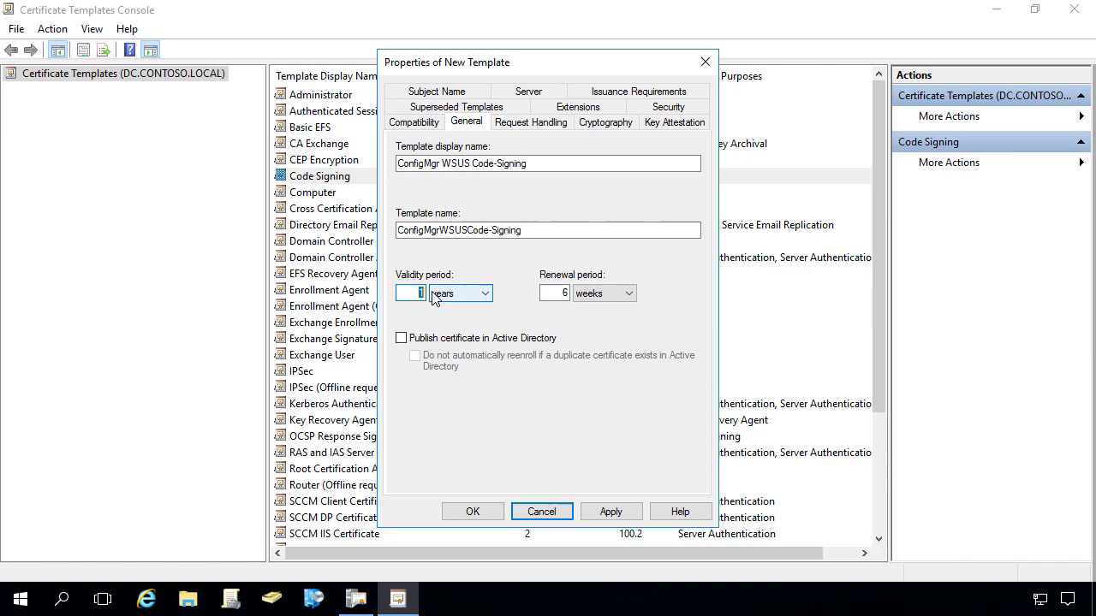
type("5")
Step: Allow private key export on the new template and have the subject name supplied in the request, accepting the security warning
left_click(528, 127)
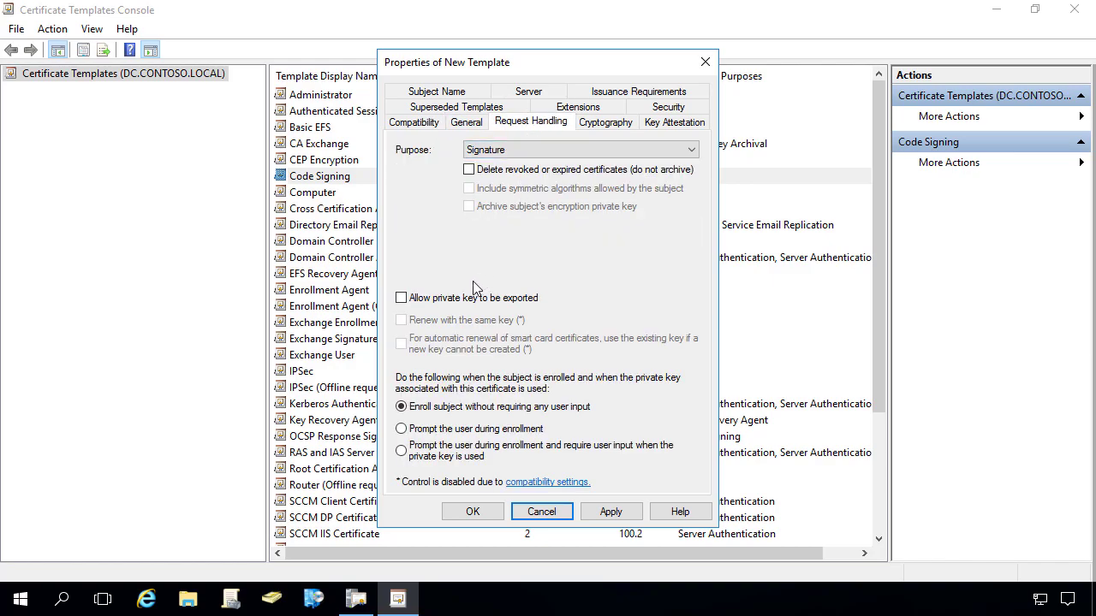
left_click(401, 298)
left_click(580, 107)
left_click(605, 109)
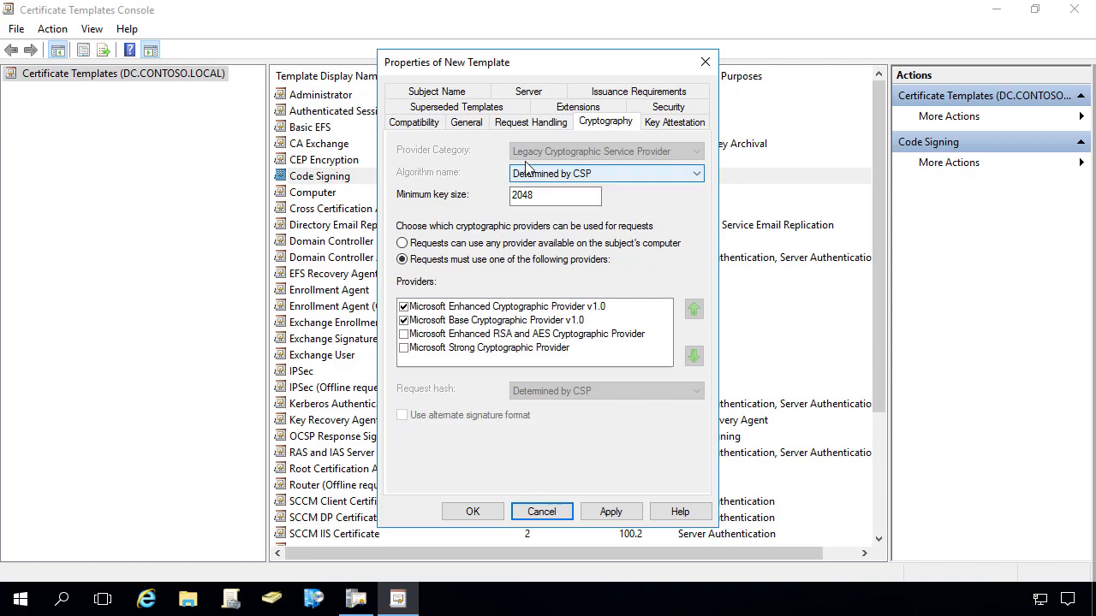
left_click(436, 92)
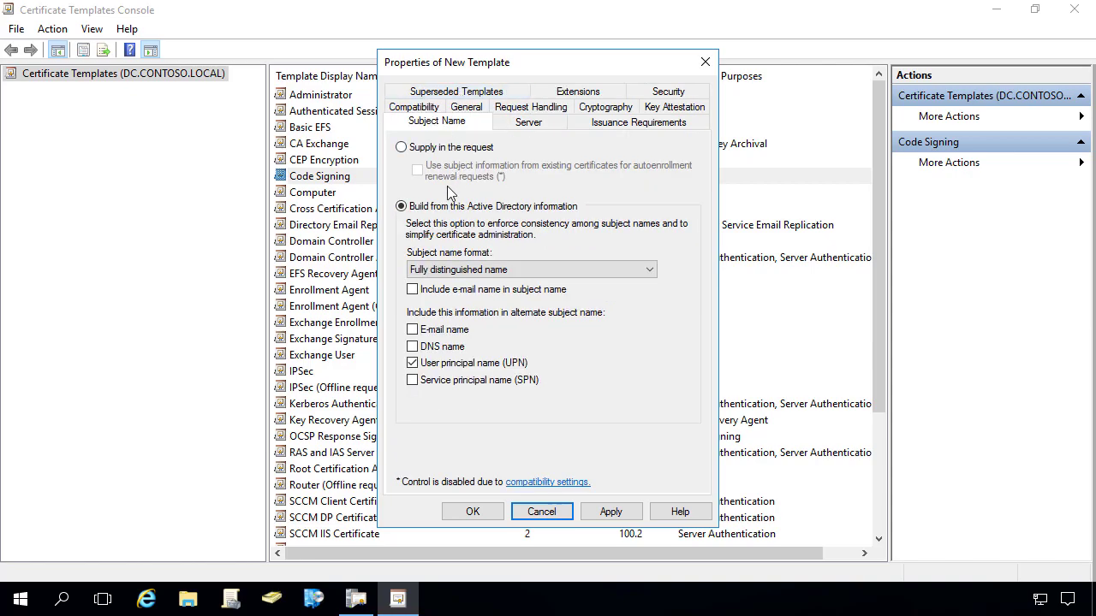
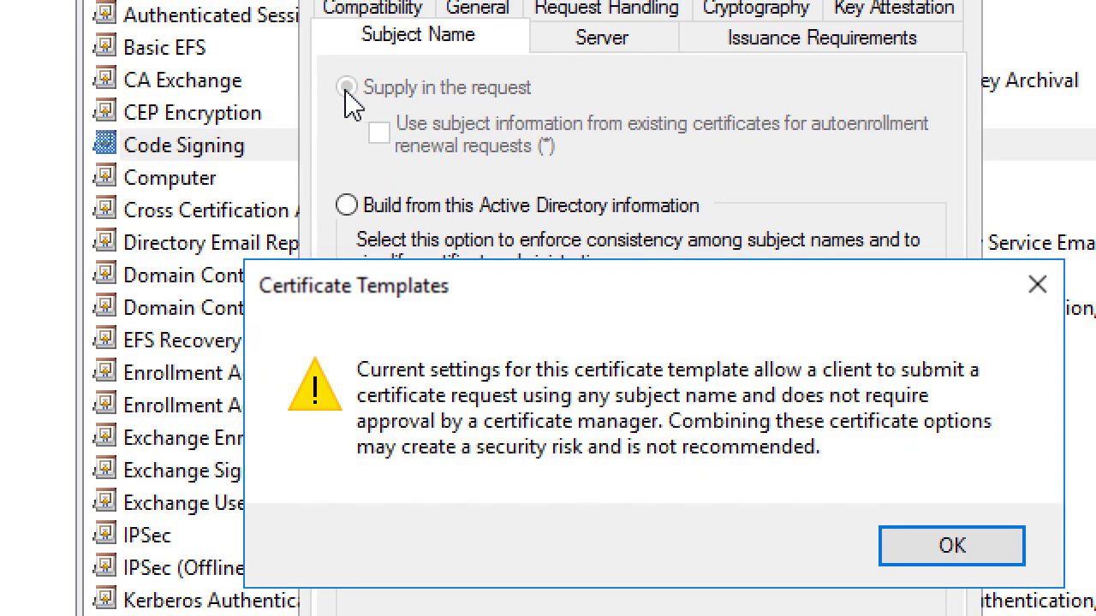
key("Return")
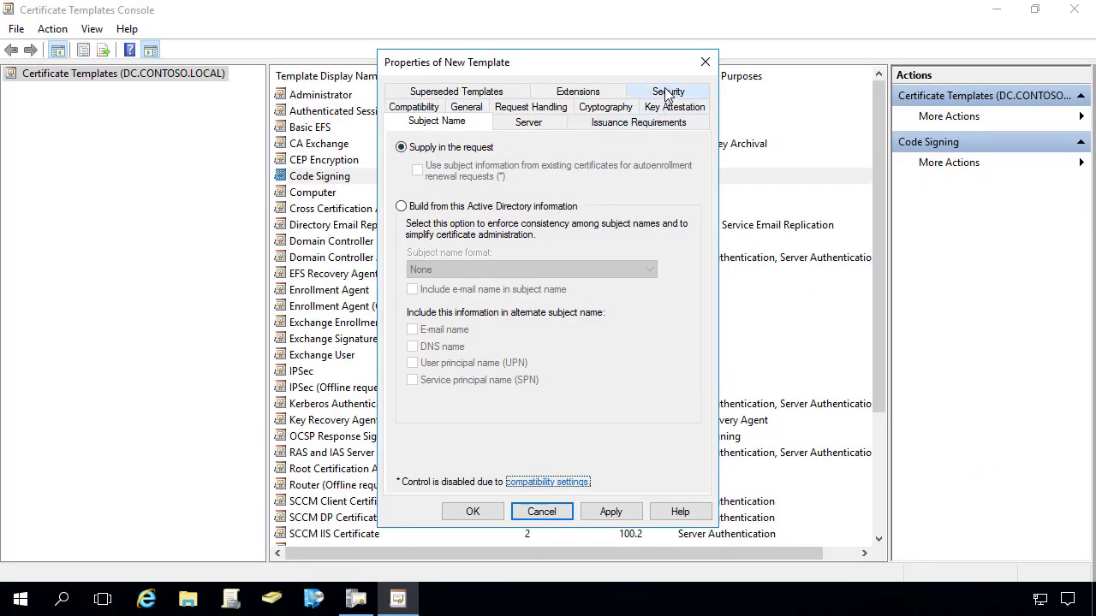
Step: Add the administrator's user account to the template's security, allow it the Enroll permission, and save the template
left_click(666, 91)
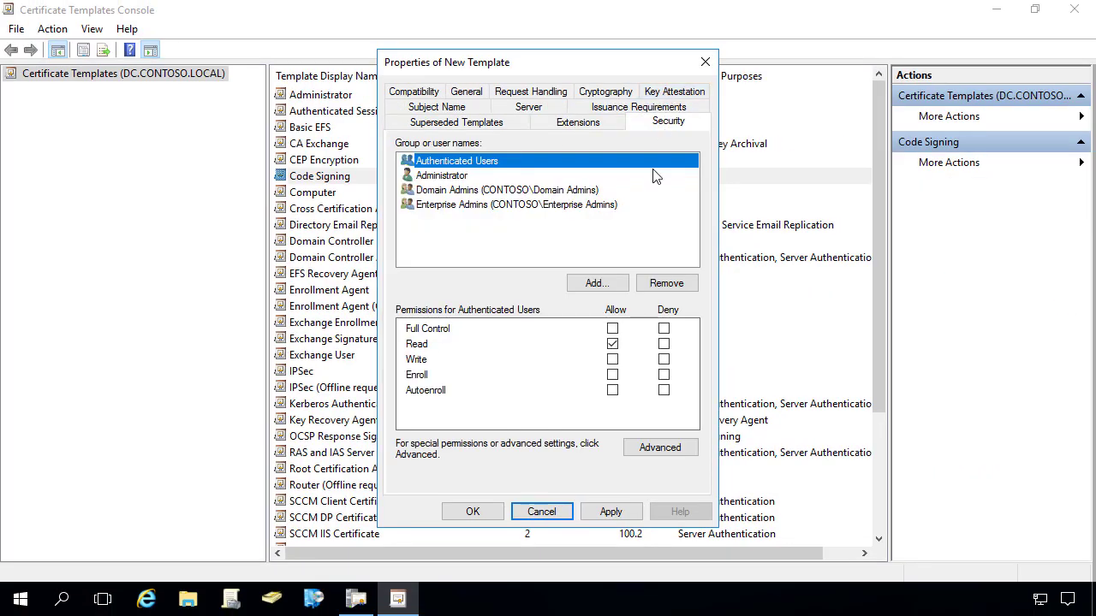
left_click(607, 285)
type("Justin")
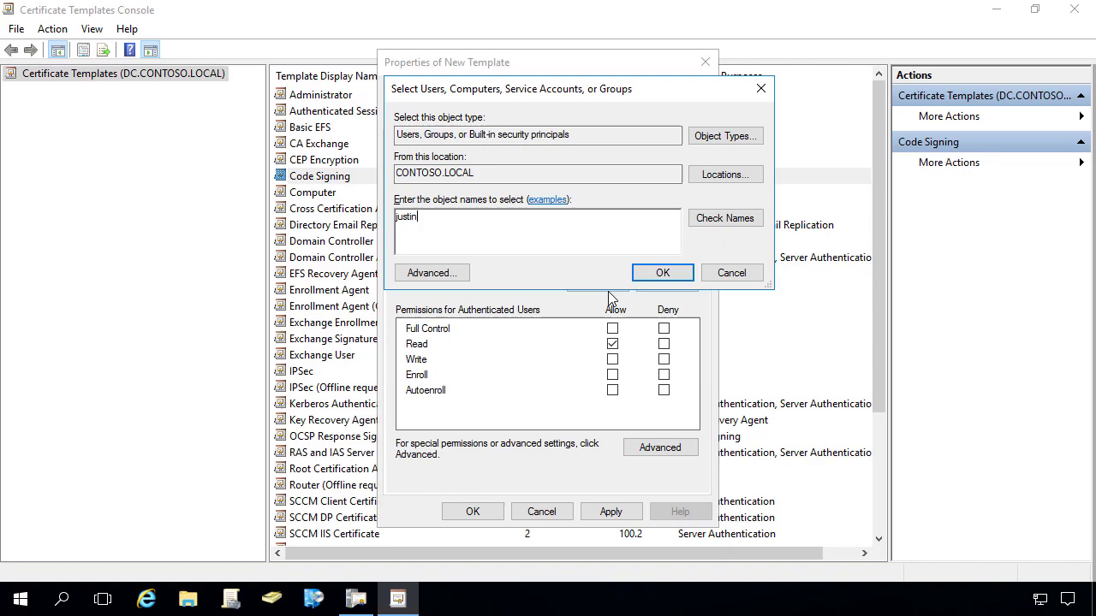
key("Return")
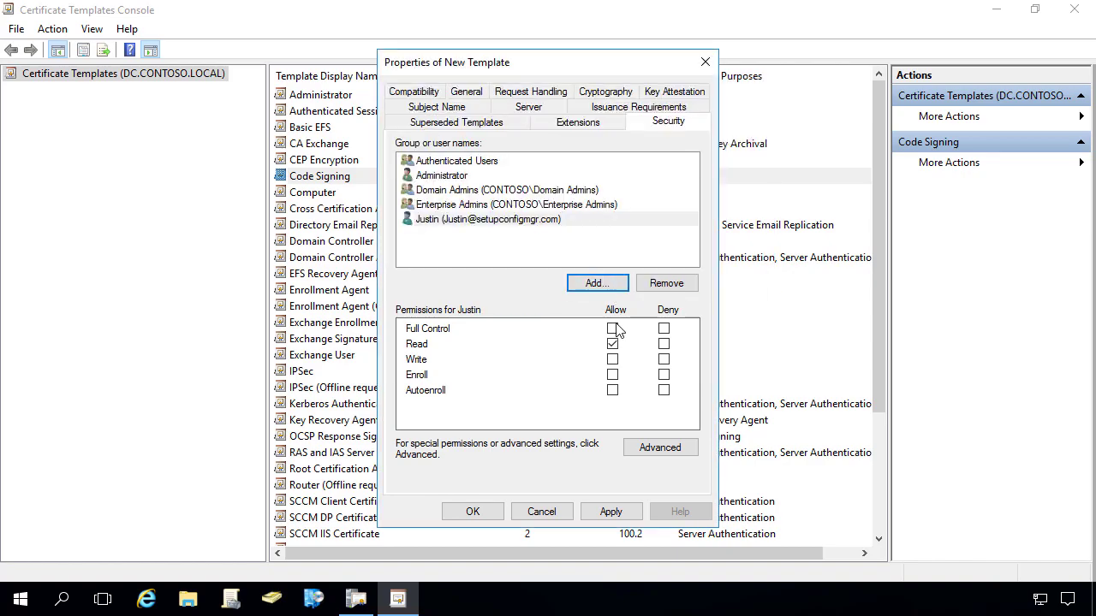
left_click(613, 376)
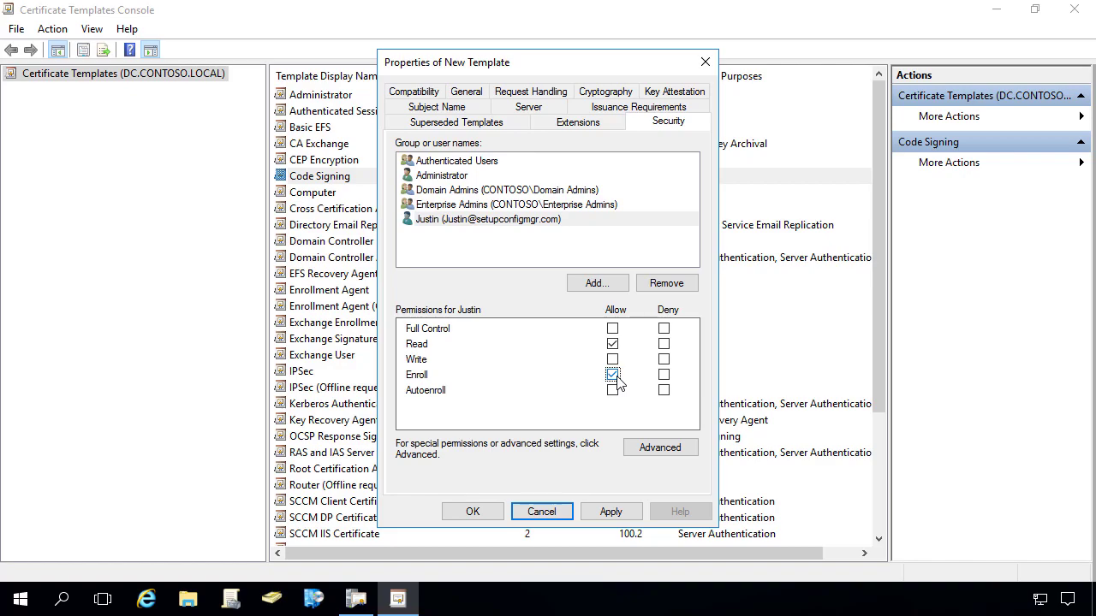
left_click(612, 512)
left_click(490, 517)
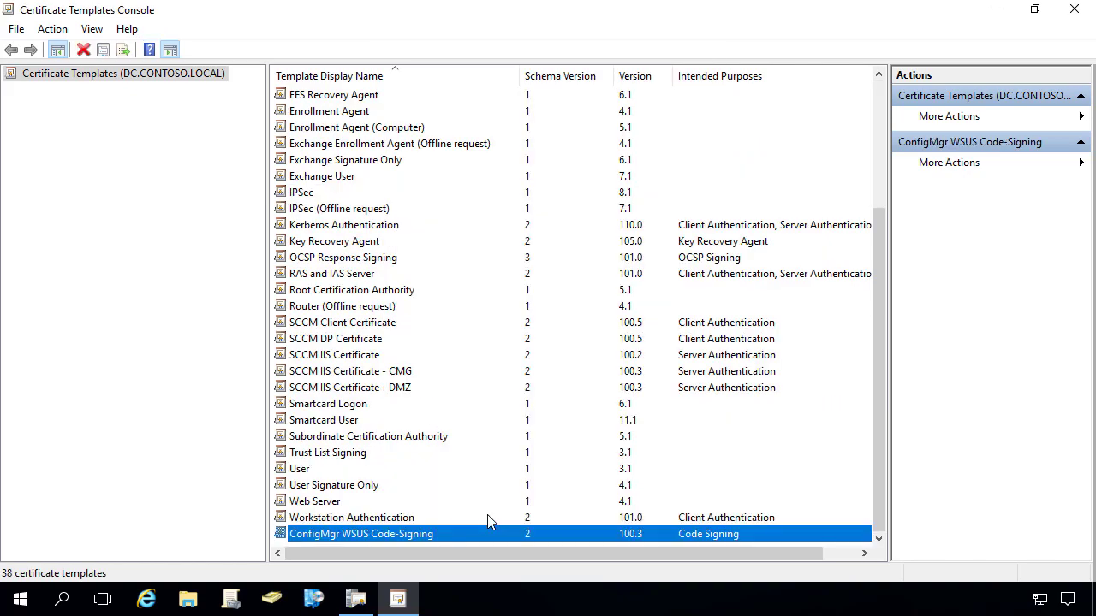
Step: Close the templates console and enable the ConfigMgr WSUS Code-Signing template for issuing on CONTOSO-DC-CA
left_click(1076, 12)
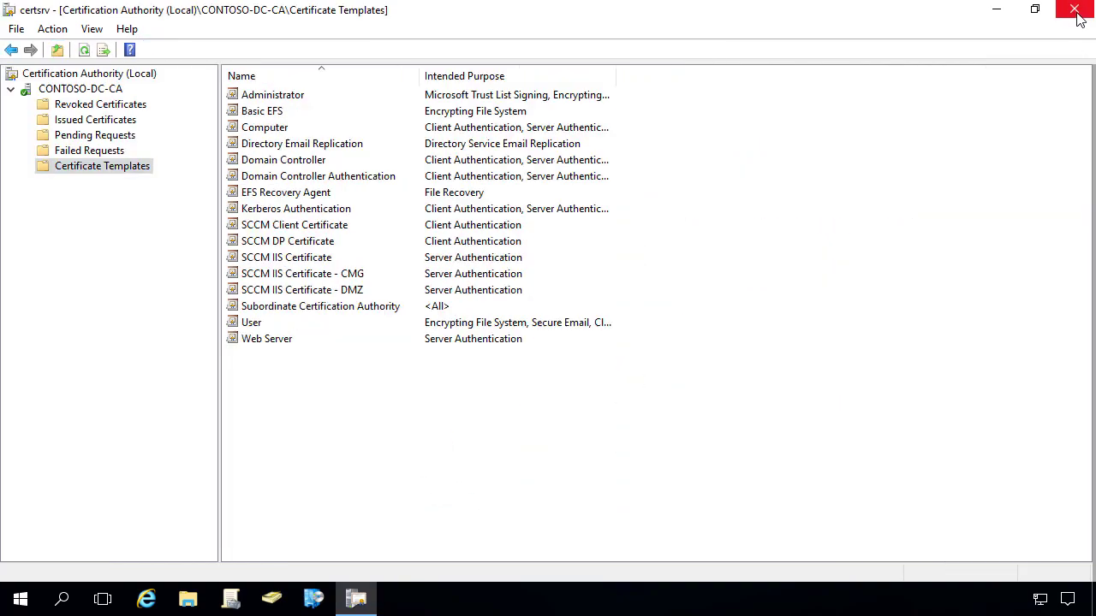
right_click(98, 178)
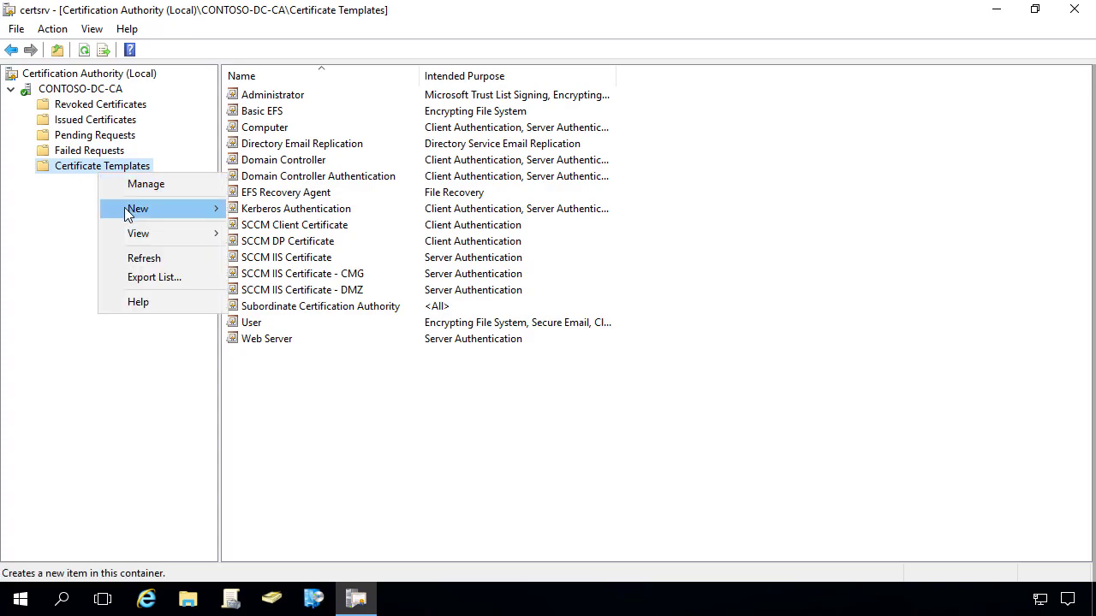
mouse_move(165, 213)
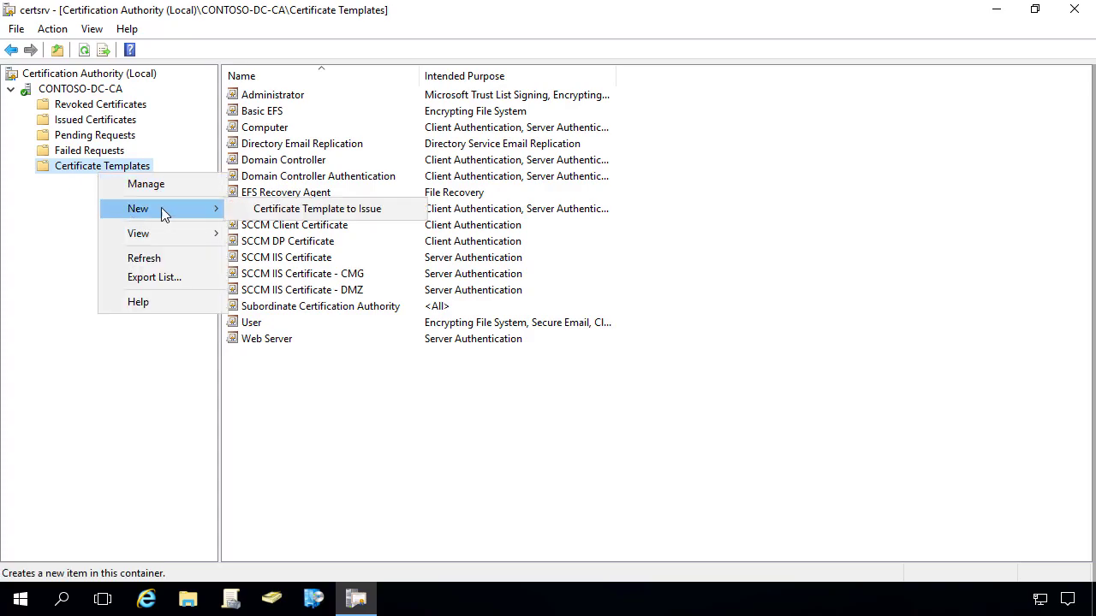
left_click(265, 212)
left_click(416, 322)
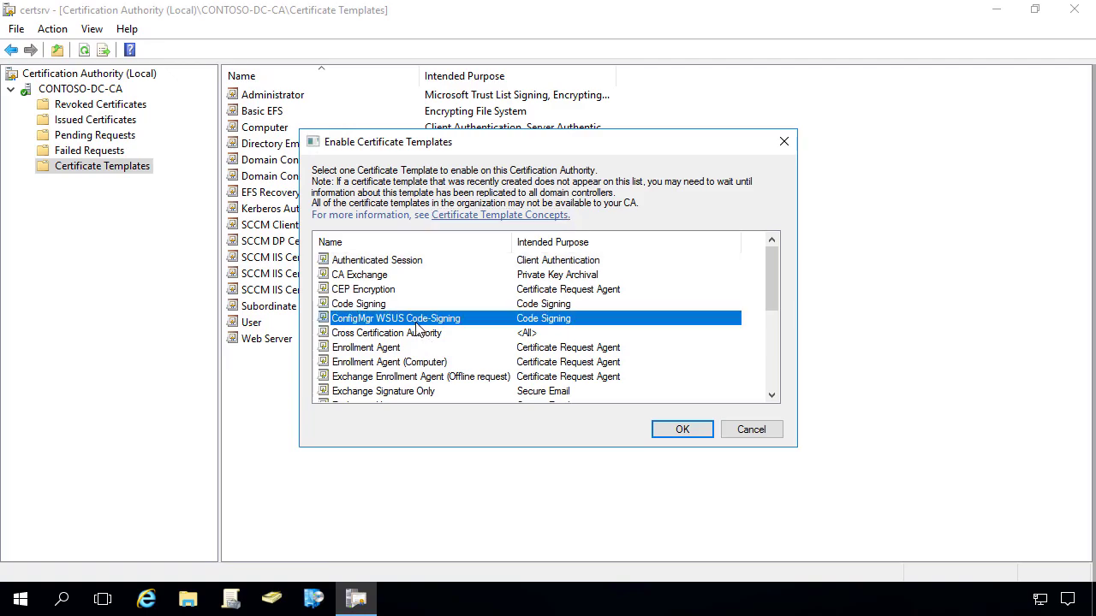
left_click(682, 432)
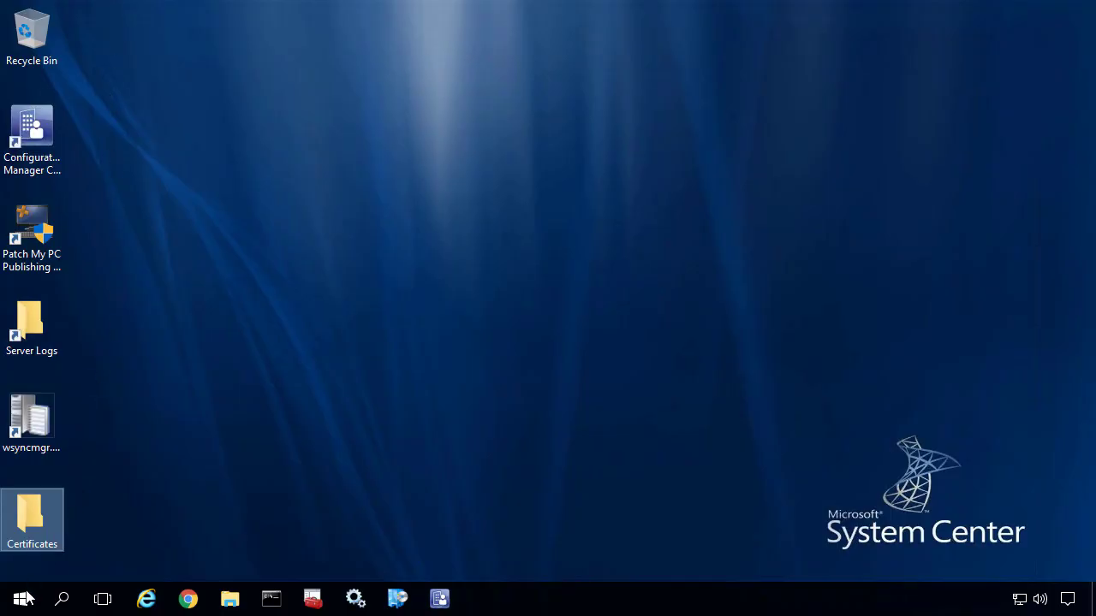
Step: Open the current user's certificate manager on the Configuration Manager server, maximize it and widen the store tree
left_click(20, 599)
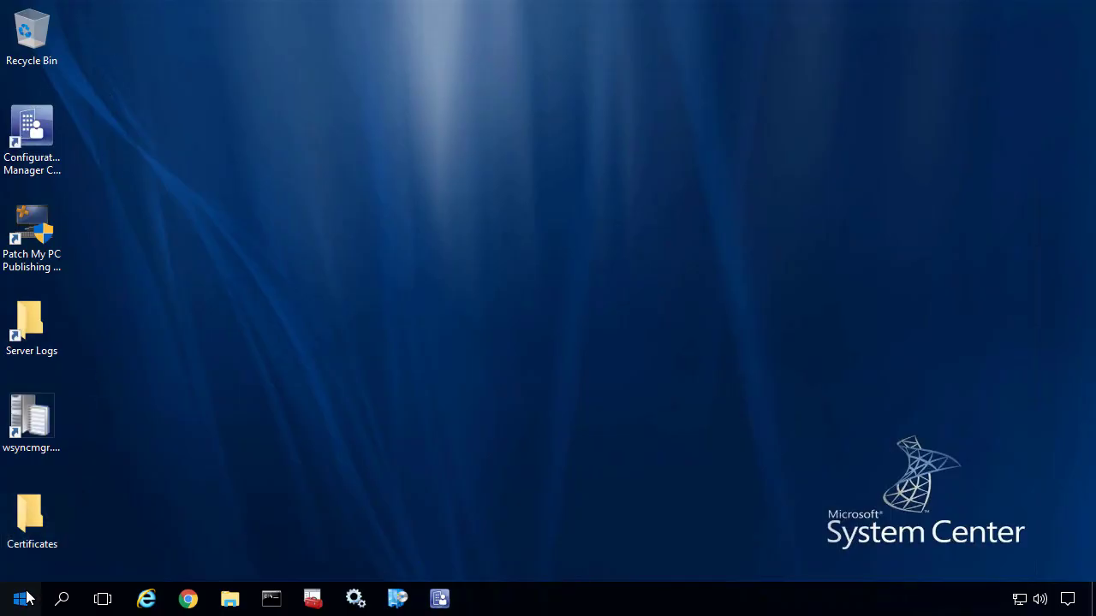
type("cert")
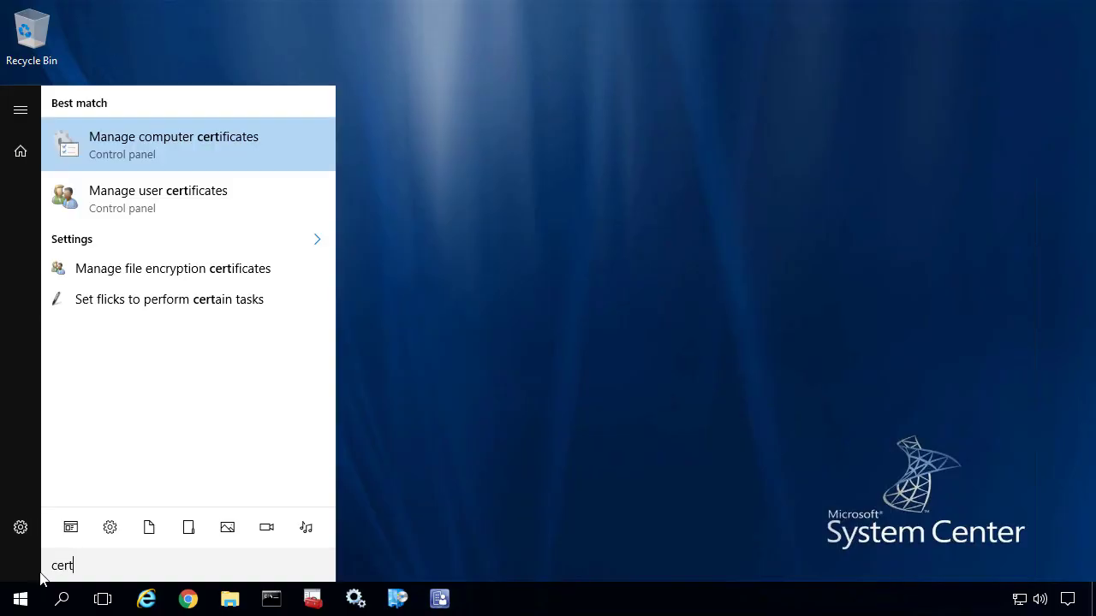
left_click(141, 197)
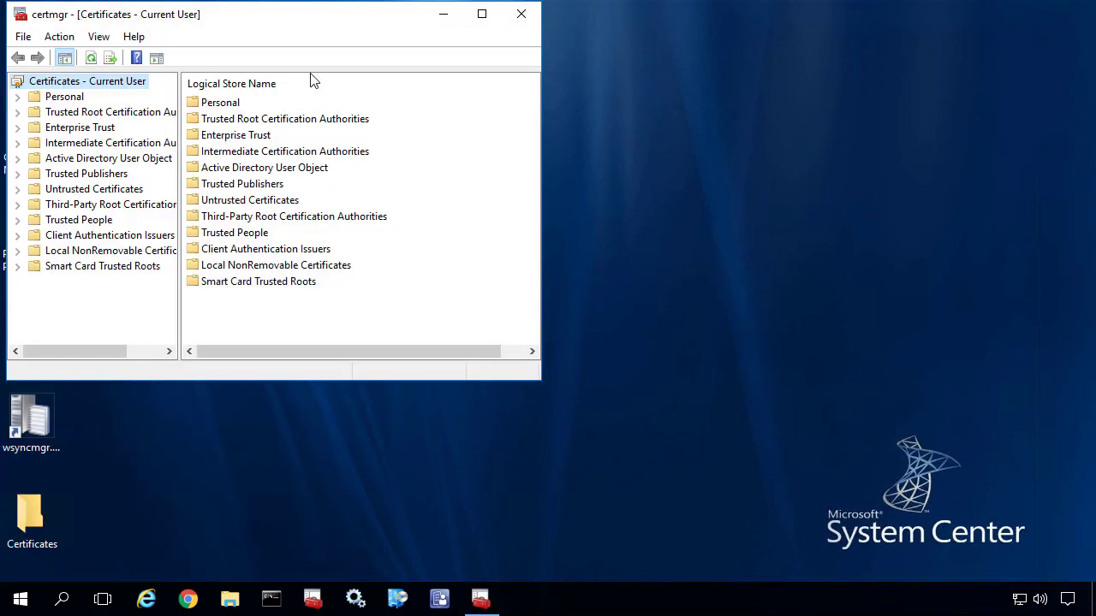
left_click(482, 14)
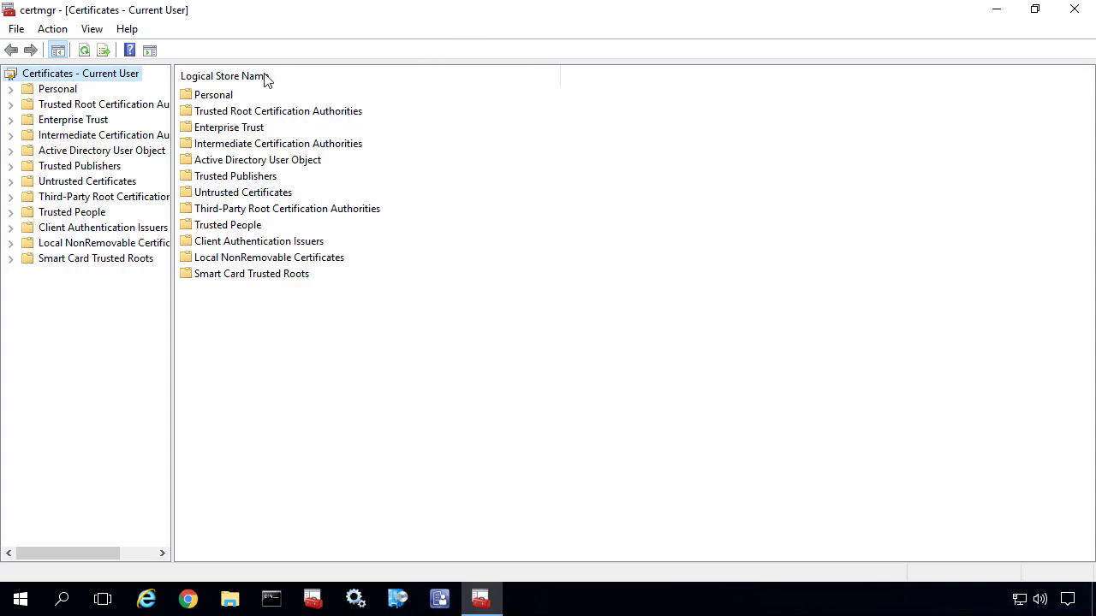
left_click_drag(171, 93, 253, 79)
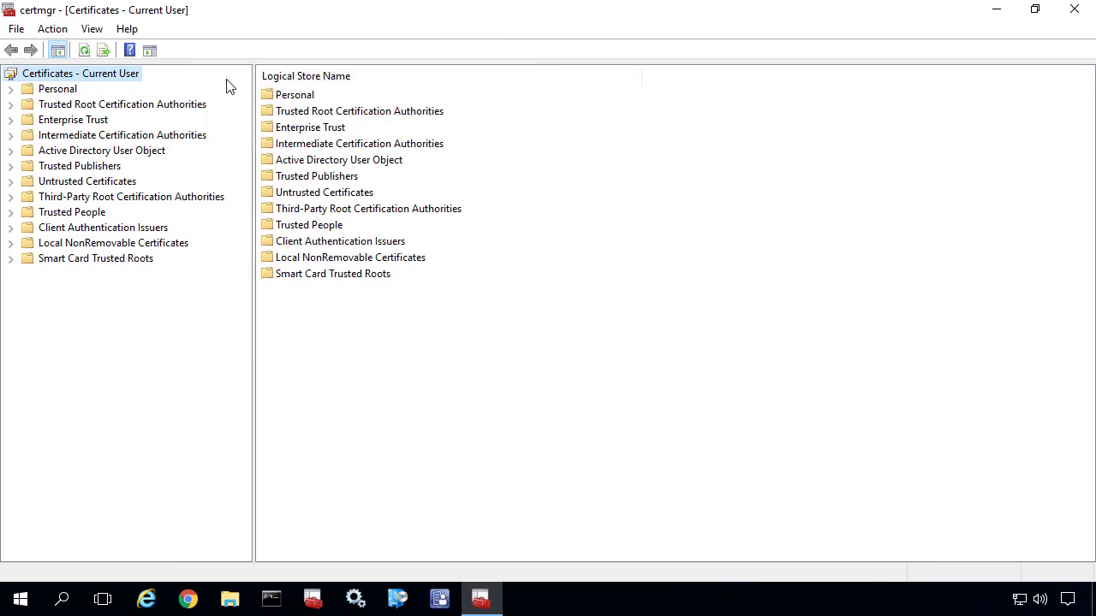
Step: Start a new certificate request in the Personal store using the Active Directory Enrollment Policy
left_click(60, 90)
right_click(60, 94)
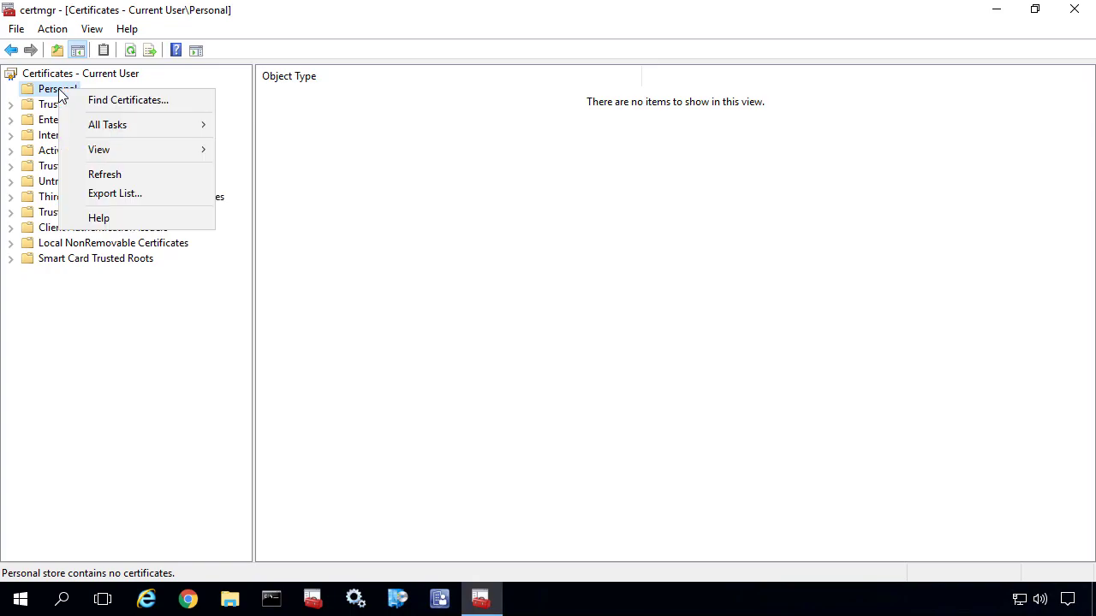
mouse_move(117, 126)
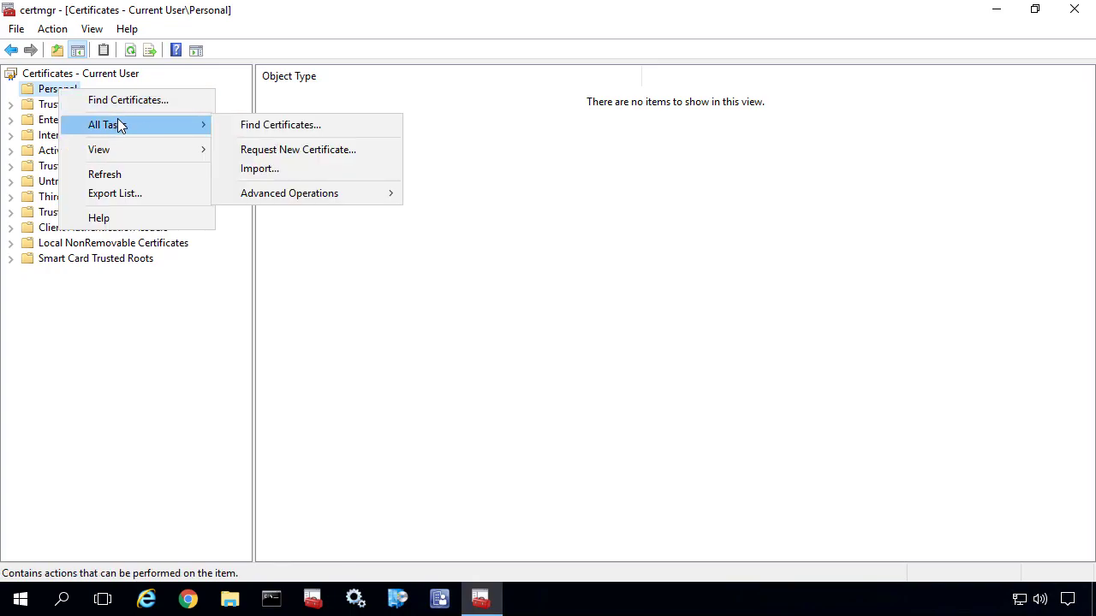
left_click(297, 153)
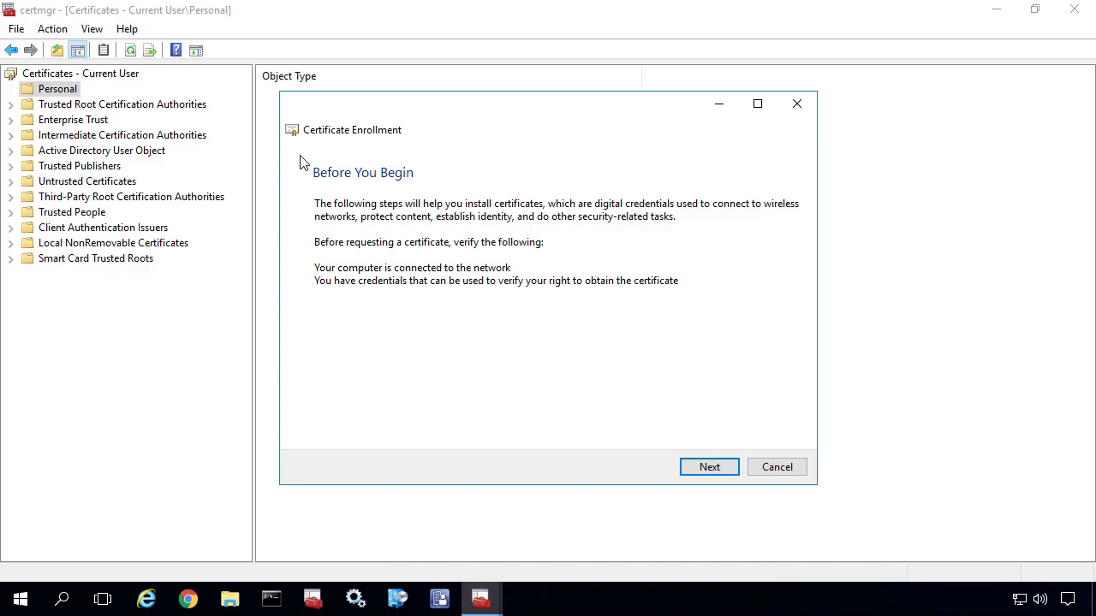
left_click(710, 468)
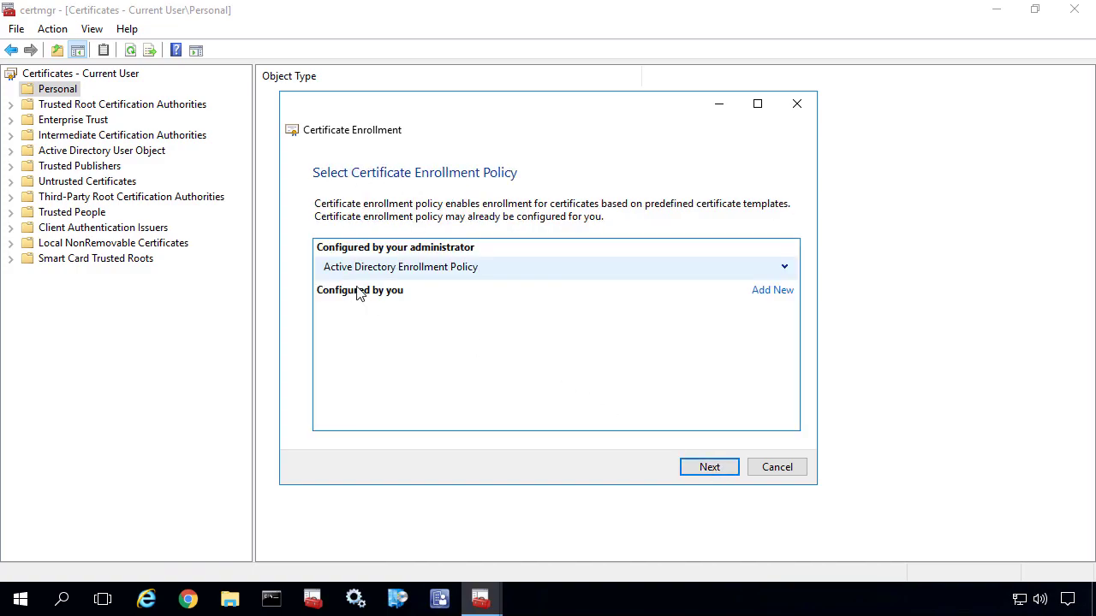
left_click(709, 468)
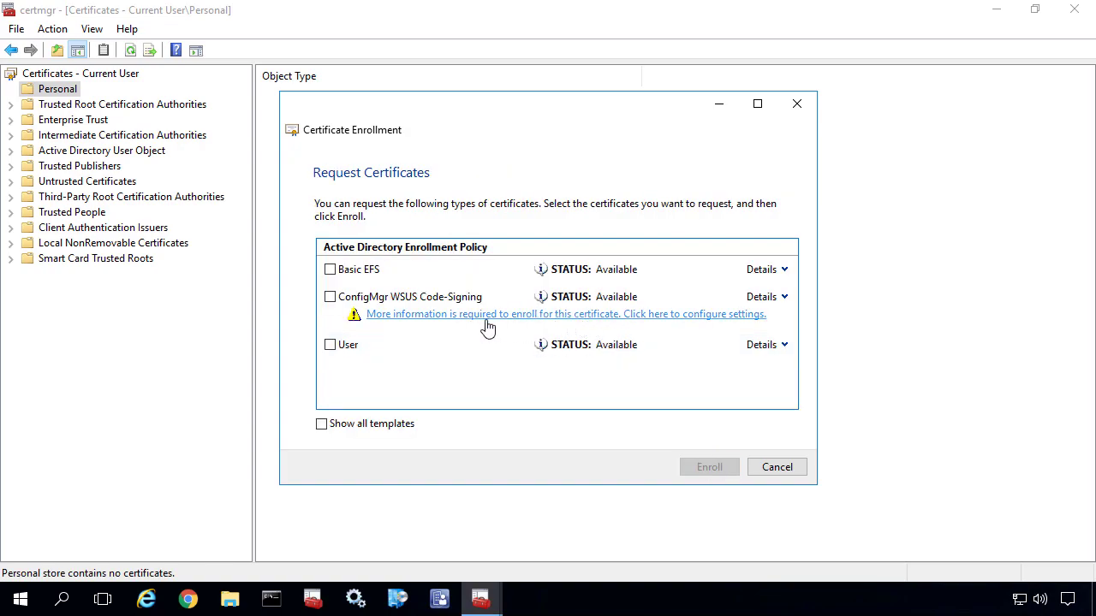
Step: Select the ConfigMgr WSUS Code-Signing template and add the common name "ConfigMgr WSUS Code-Signing" as the certificate's subject name
left_click(330, 297)
left_click(425, 316)
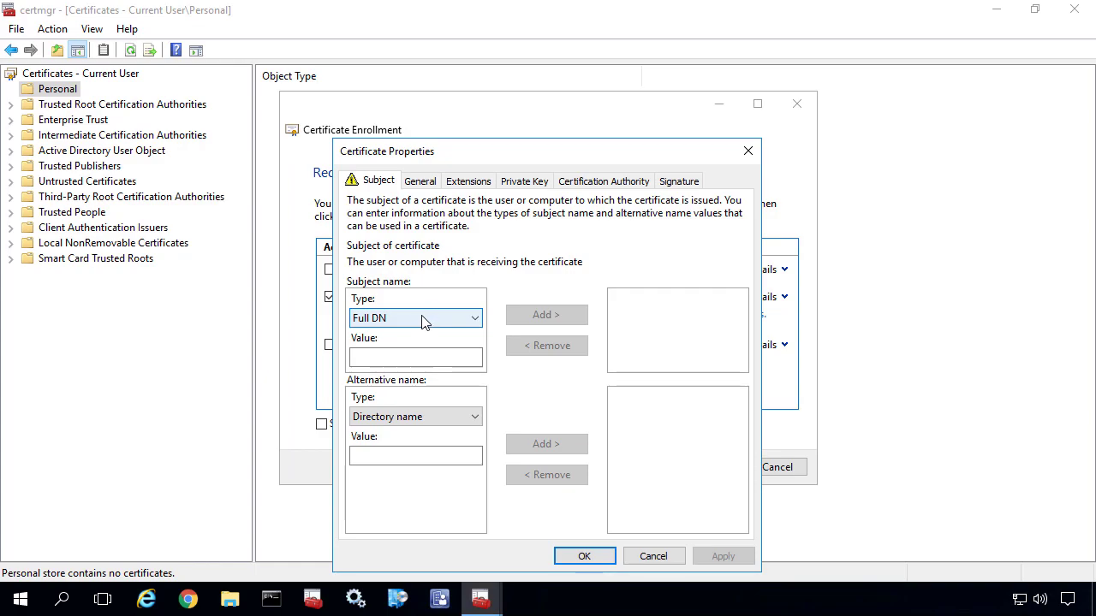
left_click(419, 321)
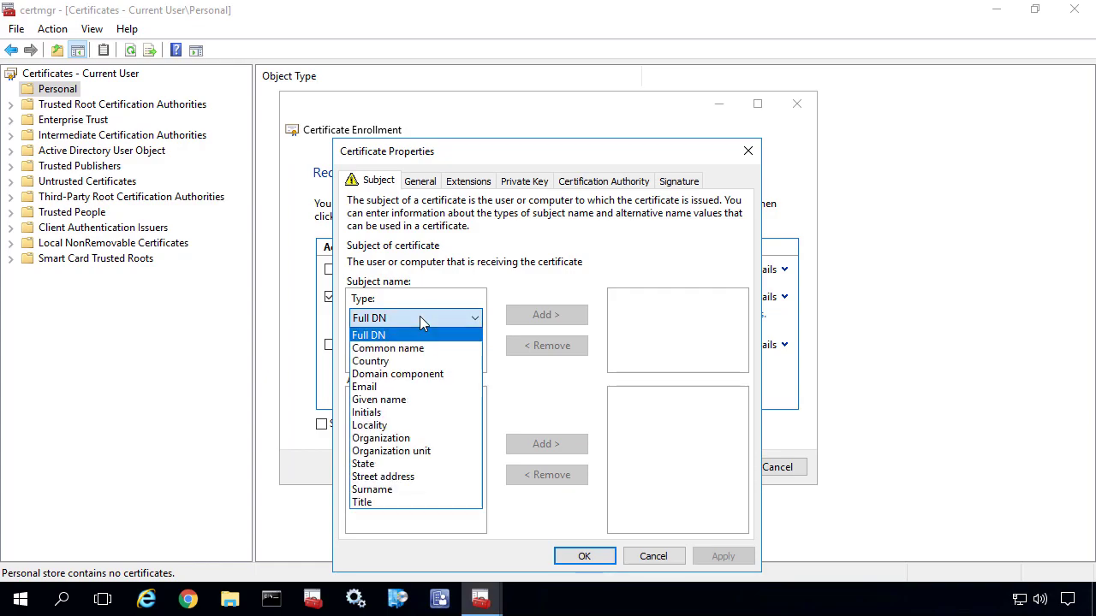
left_click(420, 348)
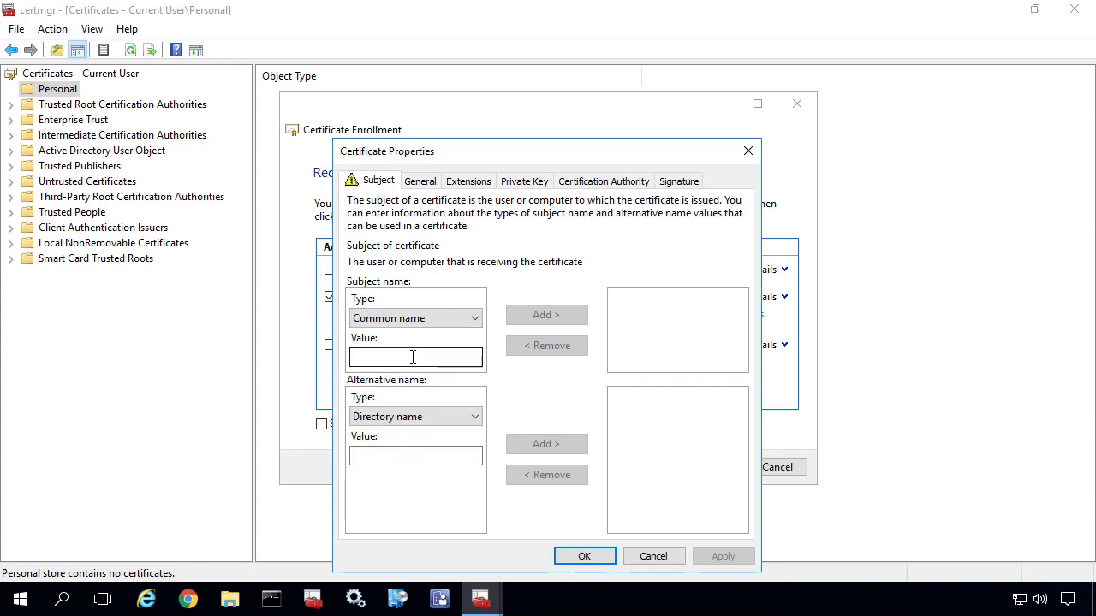
left_click(413, 357)
type("ConfigMgr WSUS Code-Signing")
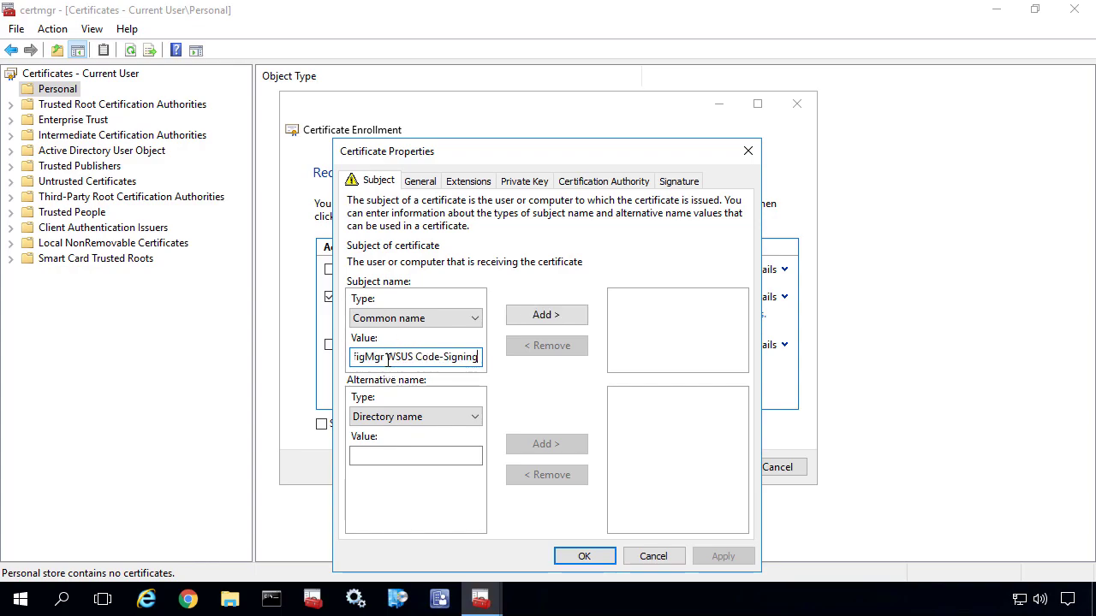
left_click(552, 318)
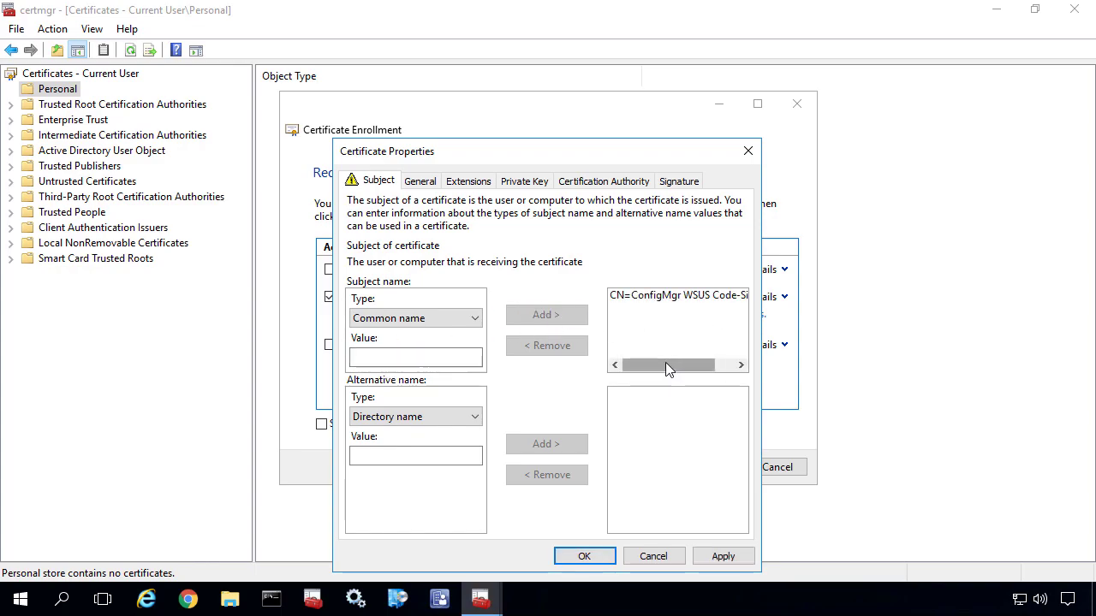
left_click_drag(666, 365, 710, 362)
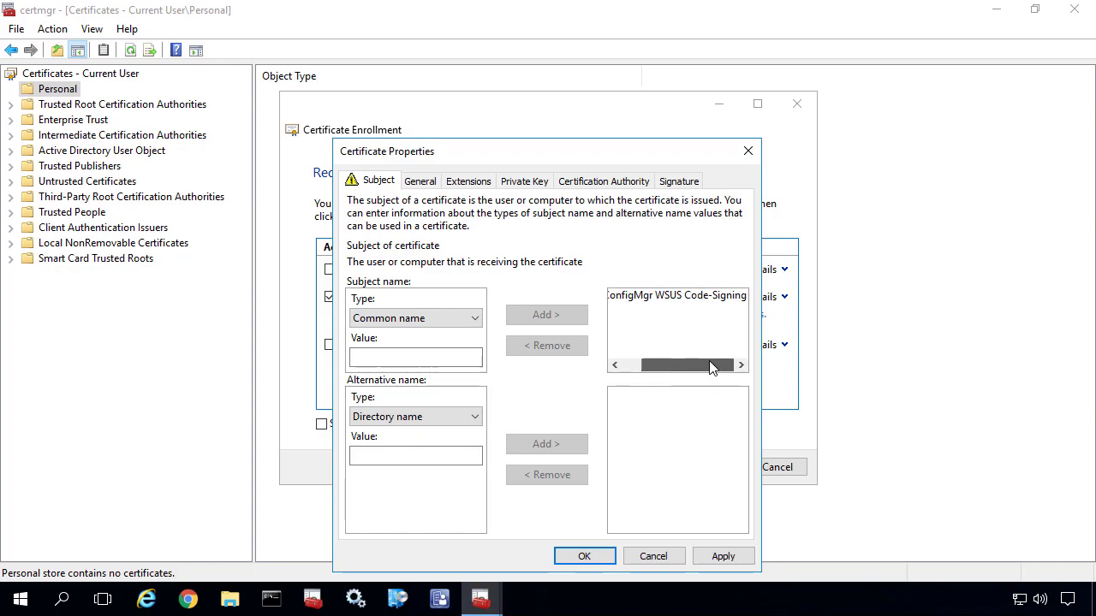
Step: Set the certificate's friendly name and description to "ConfigMgr WSUS Code-Signing" and accept the certificate properties
left_click(423, 184)
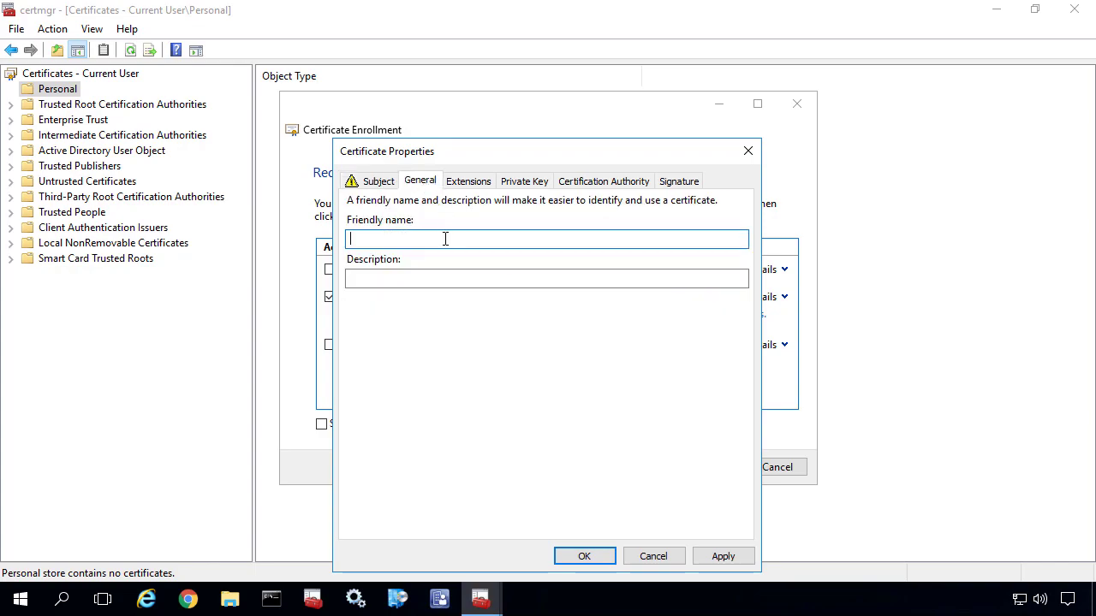
type("ConfigMgr WSUS Code-Signing")
left_click(430, 276)
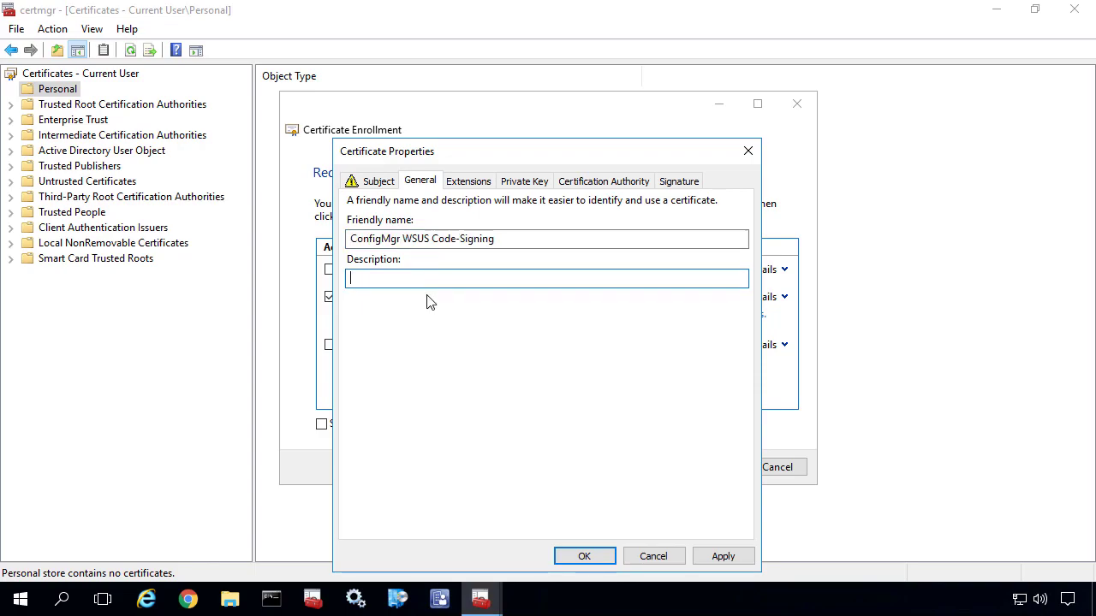
type("ConfigMgr WSUS Code-Signing")
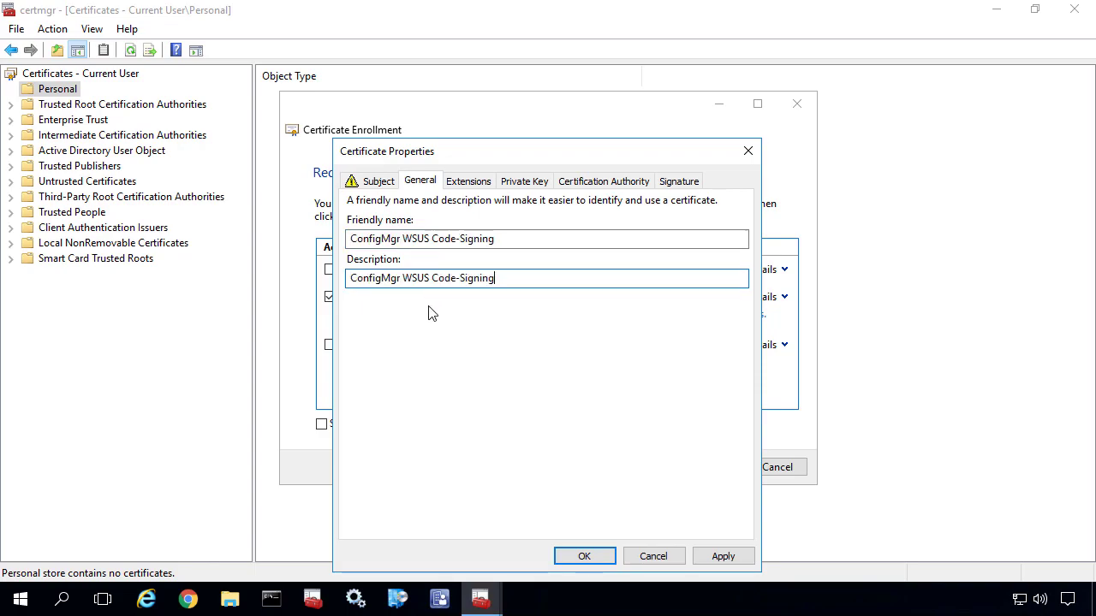
left_click(585, 556)
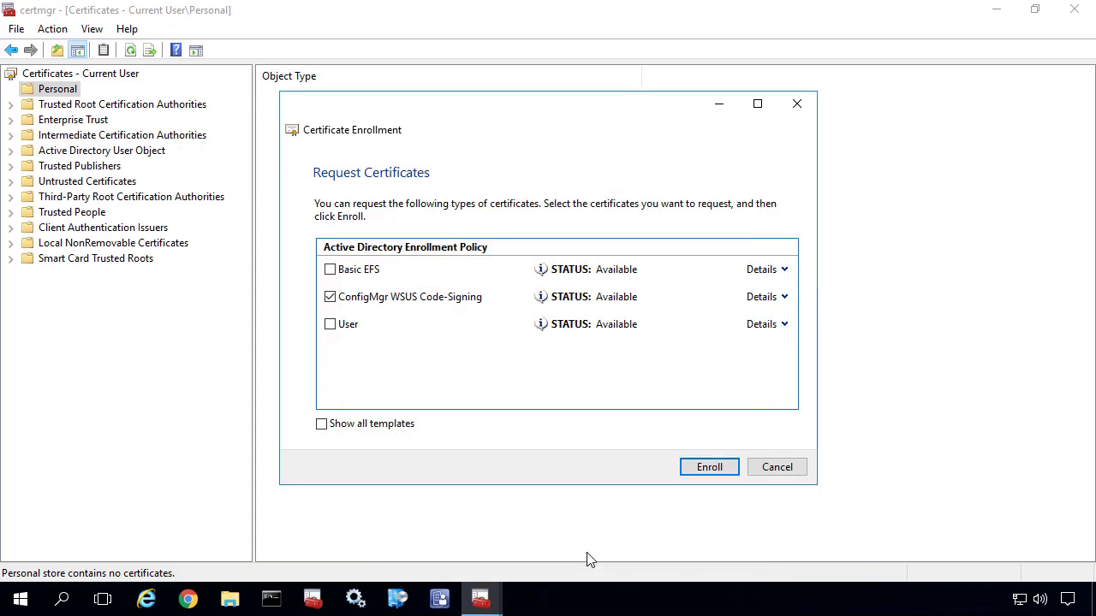
Step: Enroll the ConfigMgr WSUS Code-Signing certificate, finish the enrollment and show the certificates in the Personal store
left_click(711, 467)
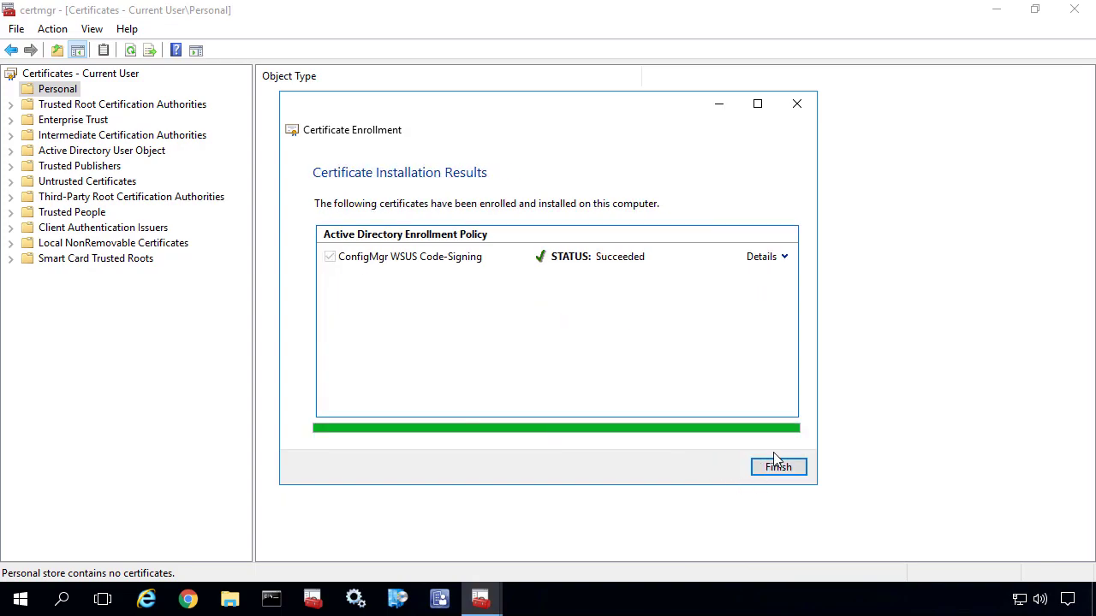
left_click(777, 466)
left_click(304, 96)
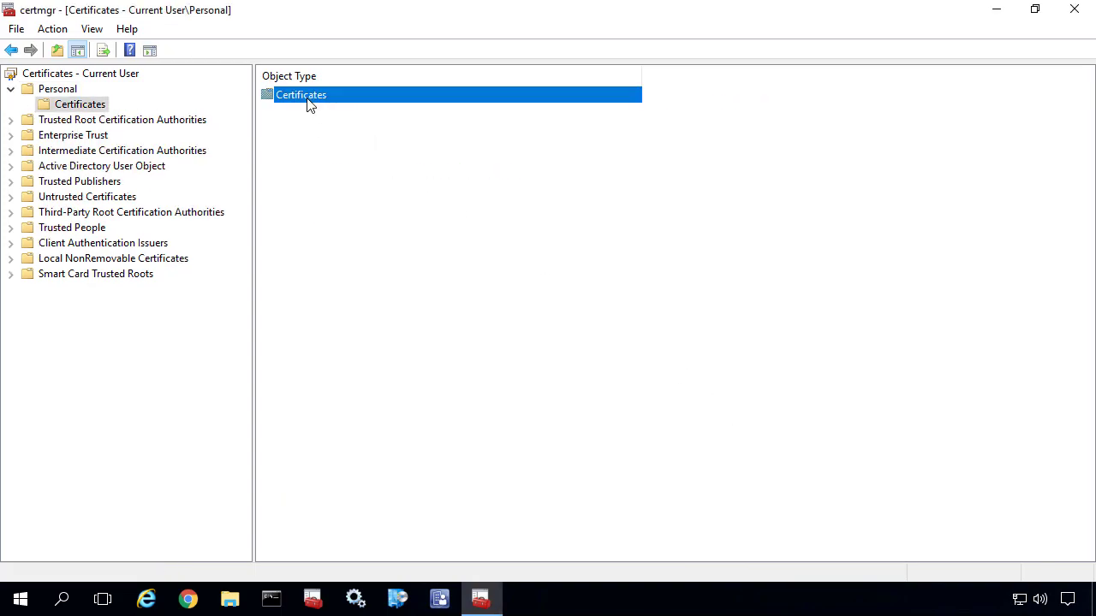
double_click(310, 101)
left_click(310, 101)
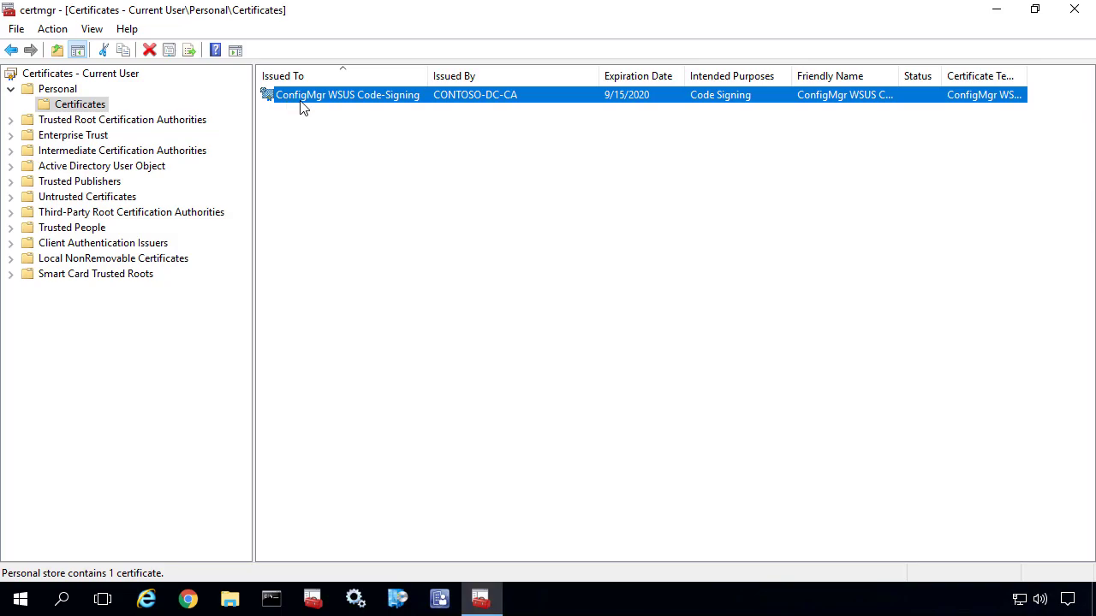
Step: Start exporting the ConfigMgr WSUS Code-Signing certificate with its private key in PKCS #12 (.PFX) format, including the certification path
right_click(304, 101)
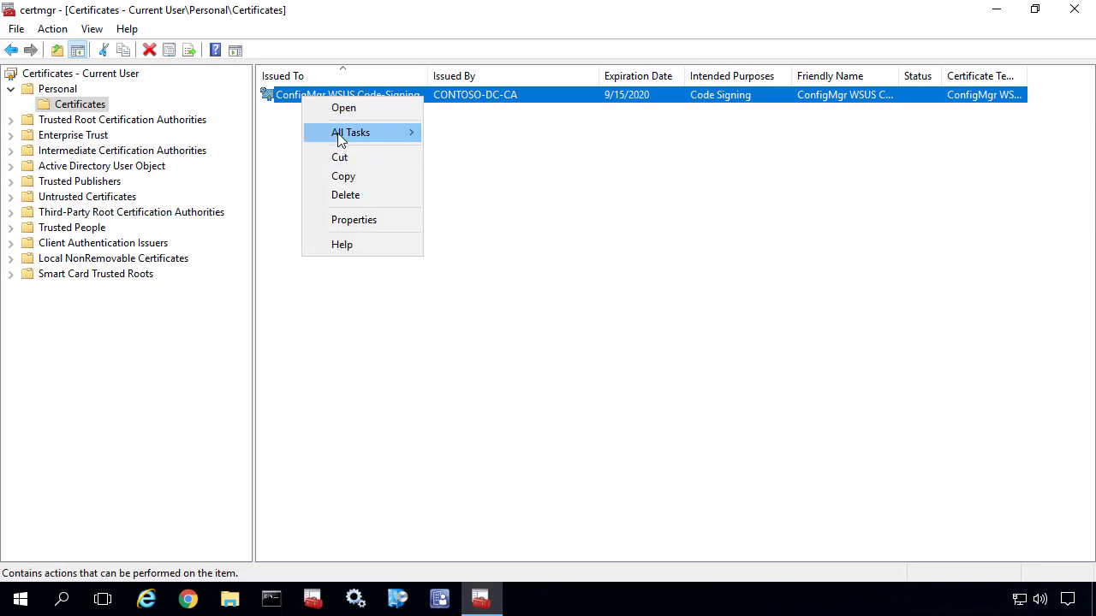
mouse_move(338, 137)
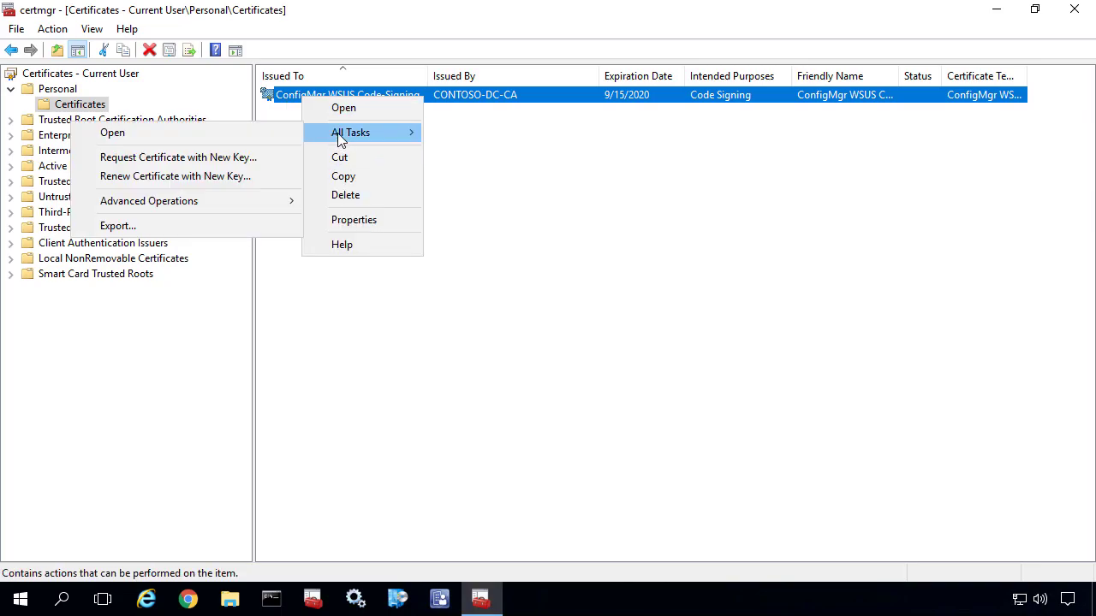
left_click(180, 225)
left_click(665, 502)
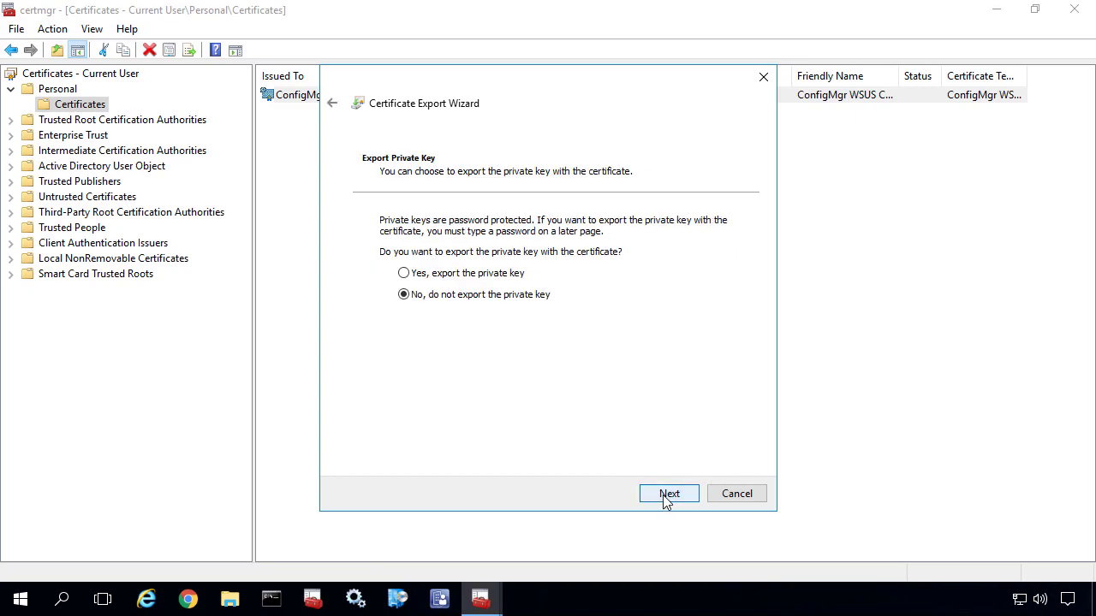
left_click(452, 279)
left_click(675, 496)
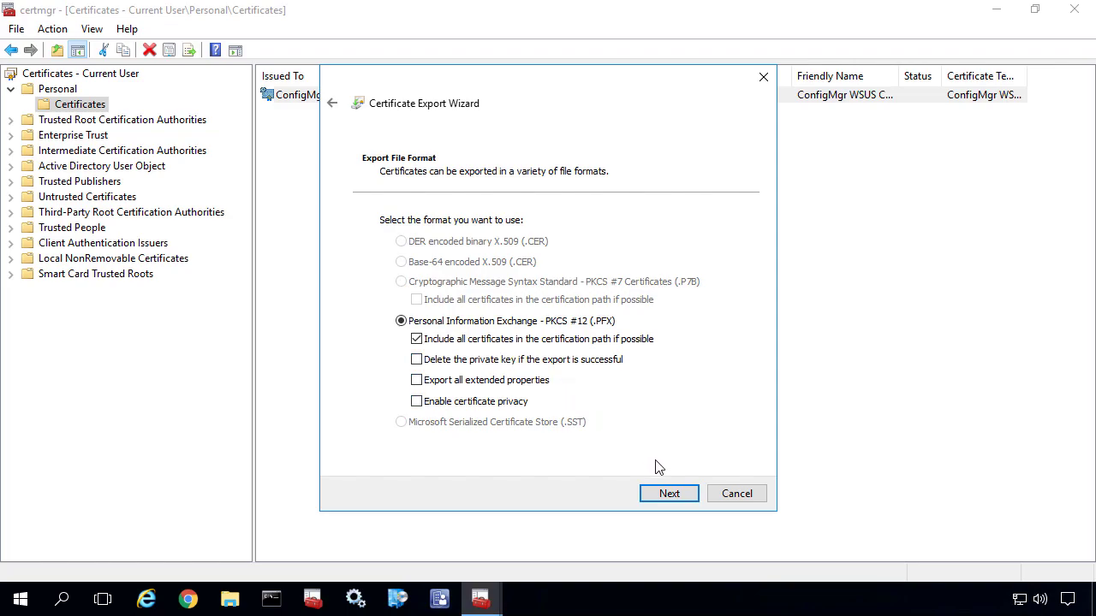
left_click(669, 494)
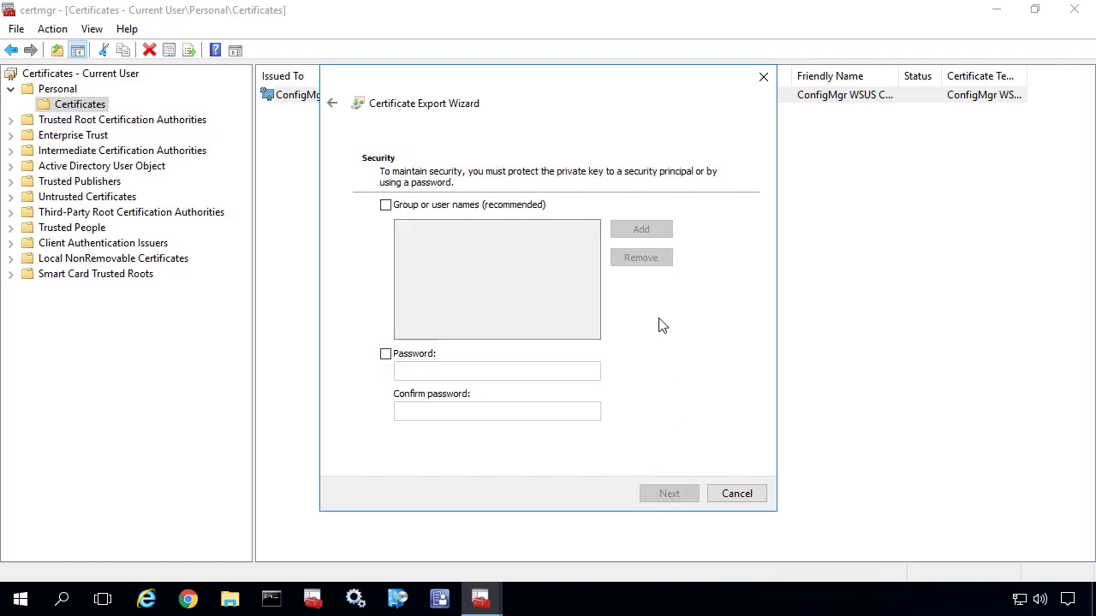
Step: Protect the exported private key with a password, entering and confirming the export password
left_click(386, 354)
left_click(426, 369)
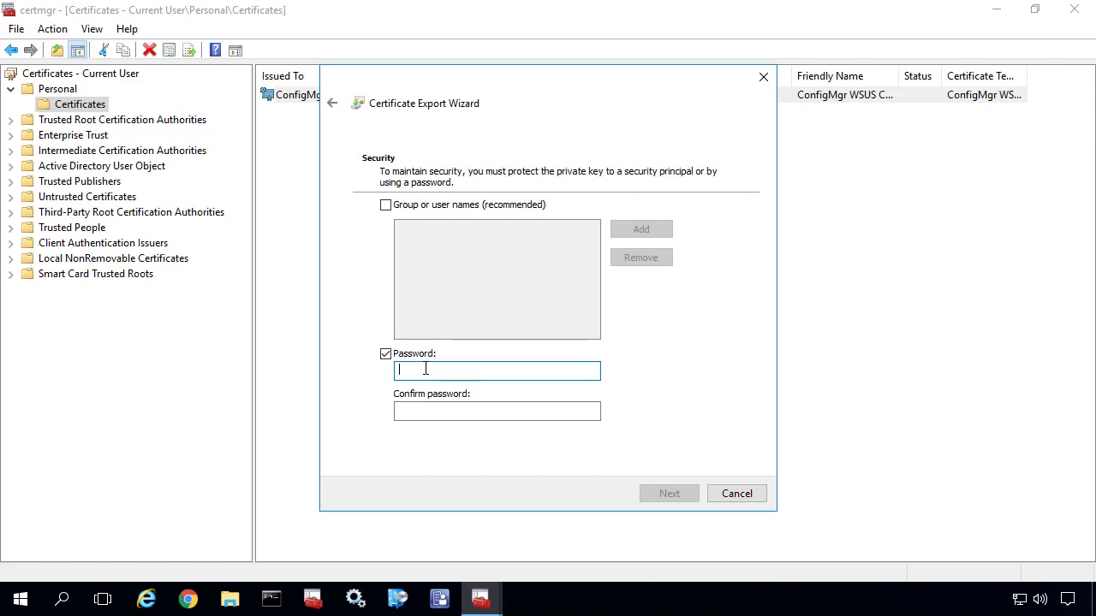
type("****")
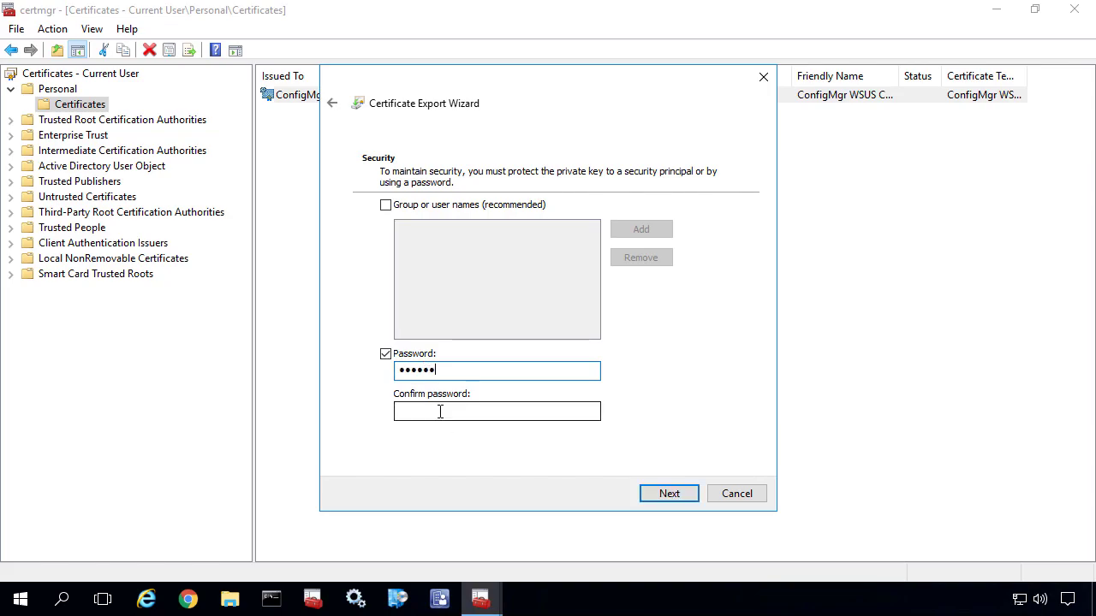
left_click(438, 411)
type("******")
left_click(664, 497)
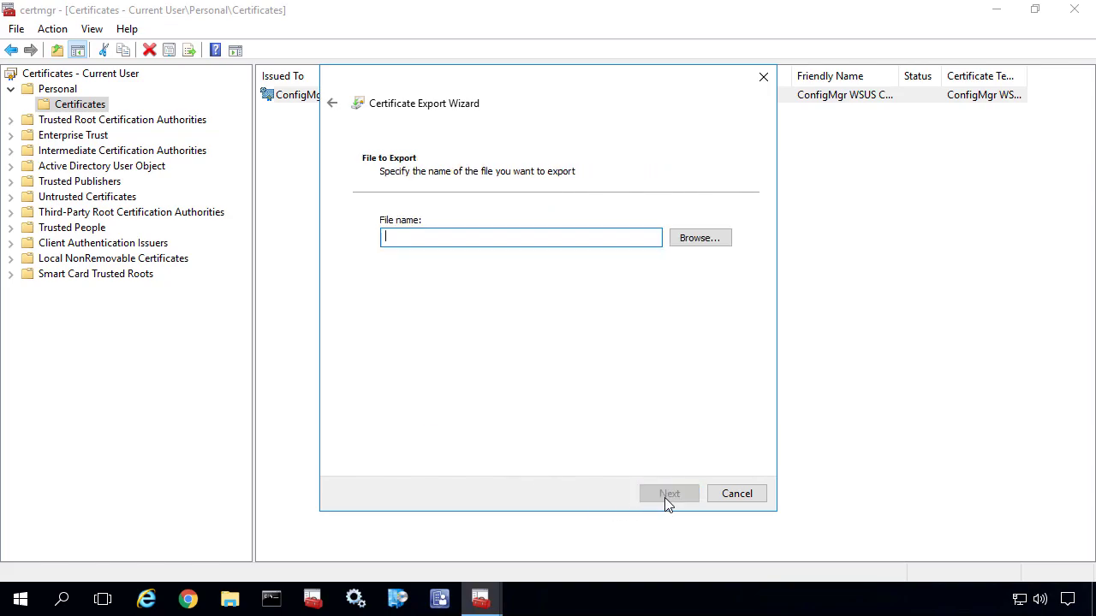
Step: Save the export as InternetWSUSCodeSigning in the Certificates folder on the Desktop and complete the export
left_click(694, 238)
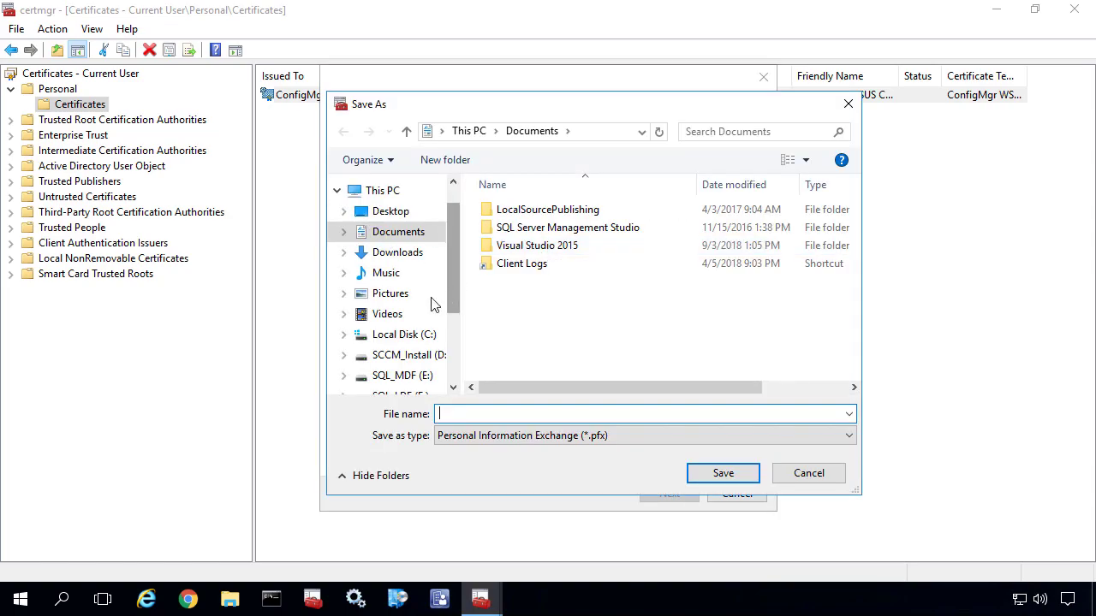
left_click(385, 211)
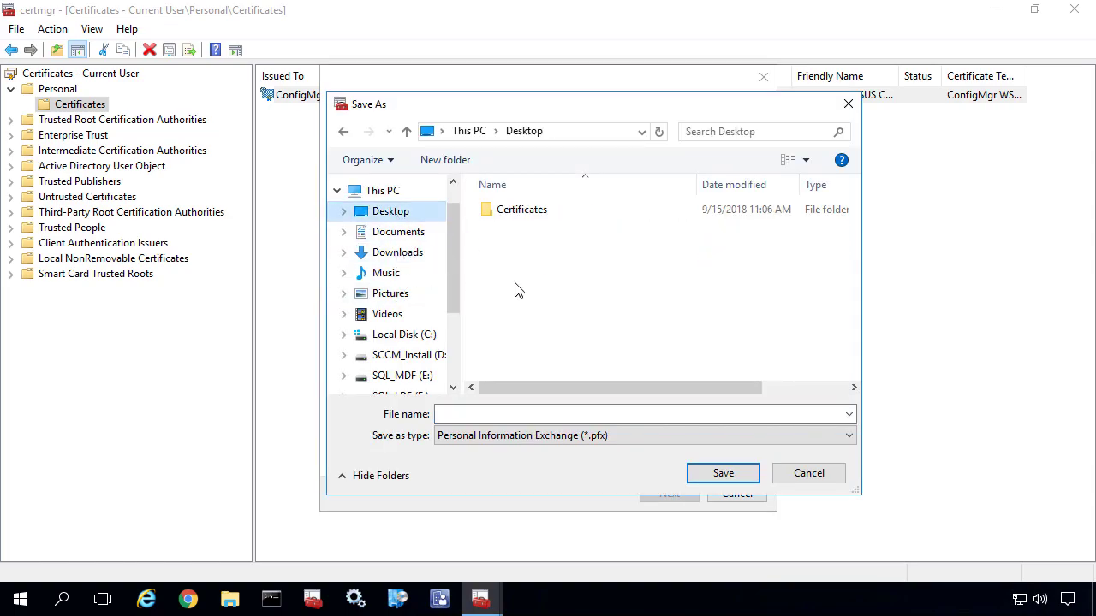
double_click(524, 212)
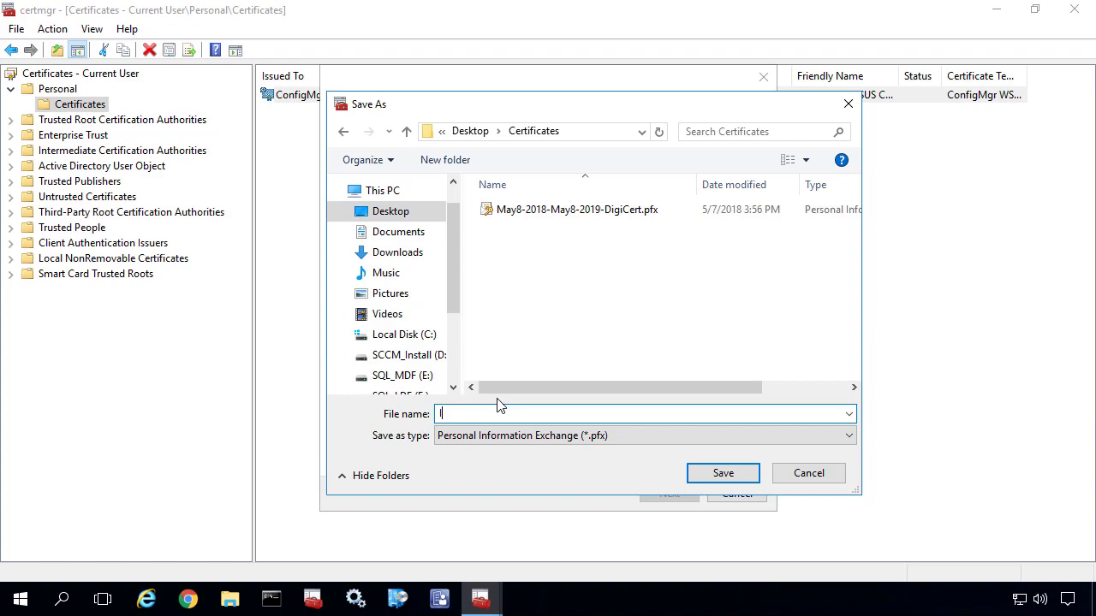
type("InternetWSUSCodeSigning")
key("Return")
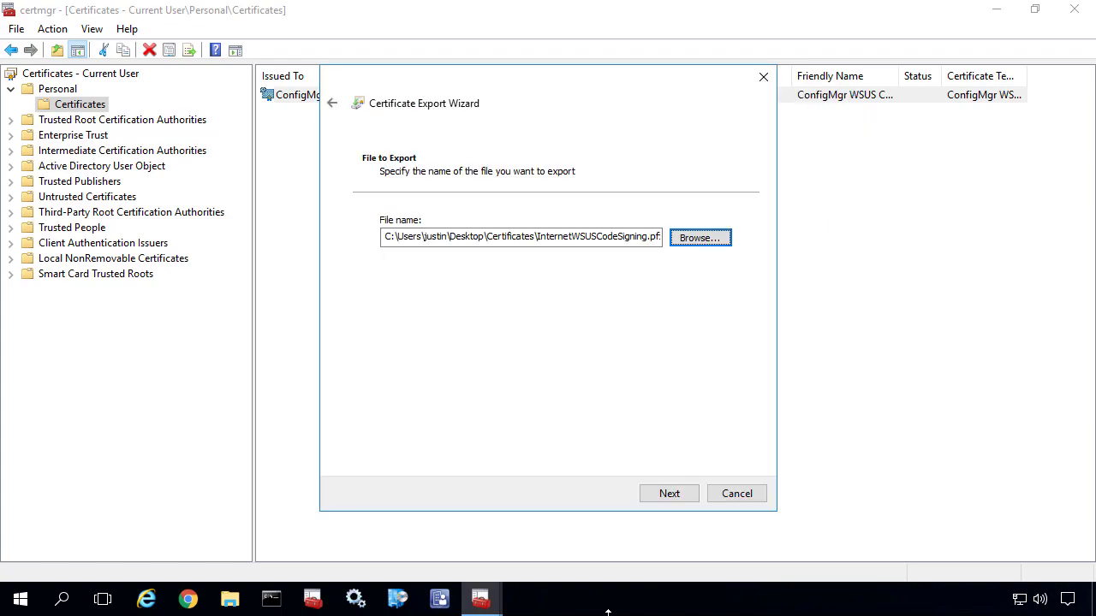
left_click(669, 496)
left_click(667, 499)
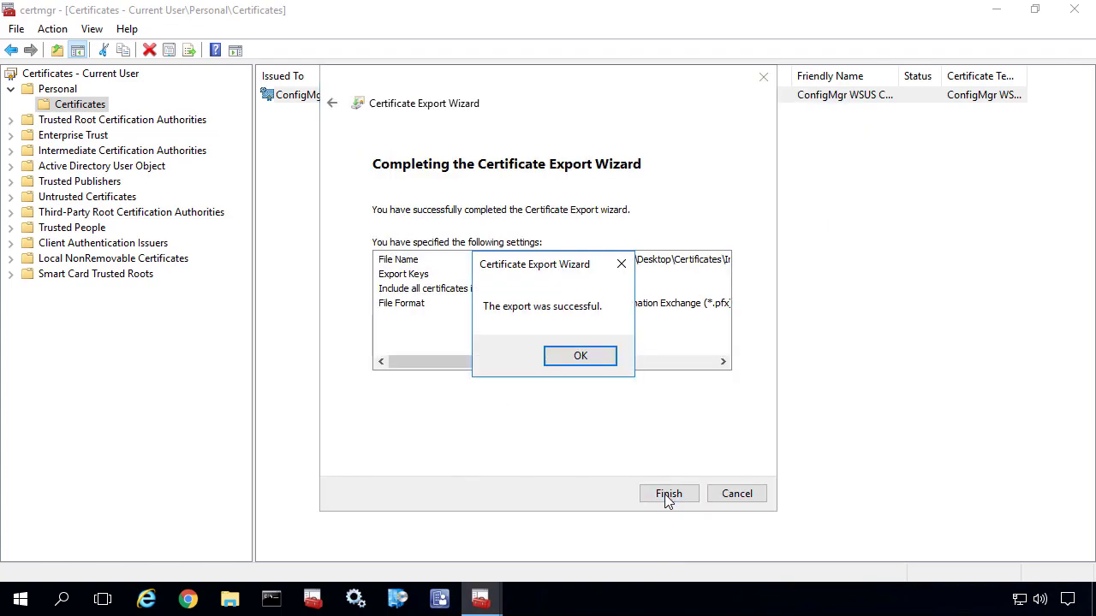
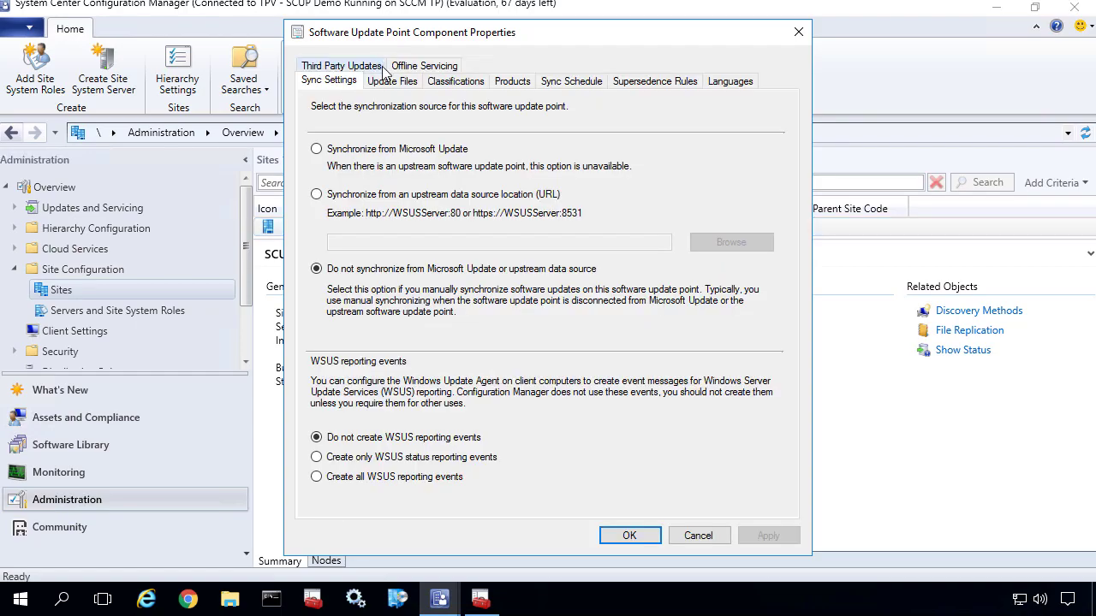
Step: Review the third-party updates settings of the software update point component, close its properties and minimize the Configuration Manager console
left_click(355, 69)
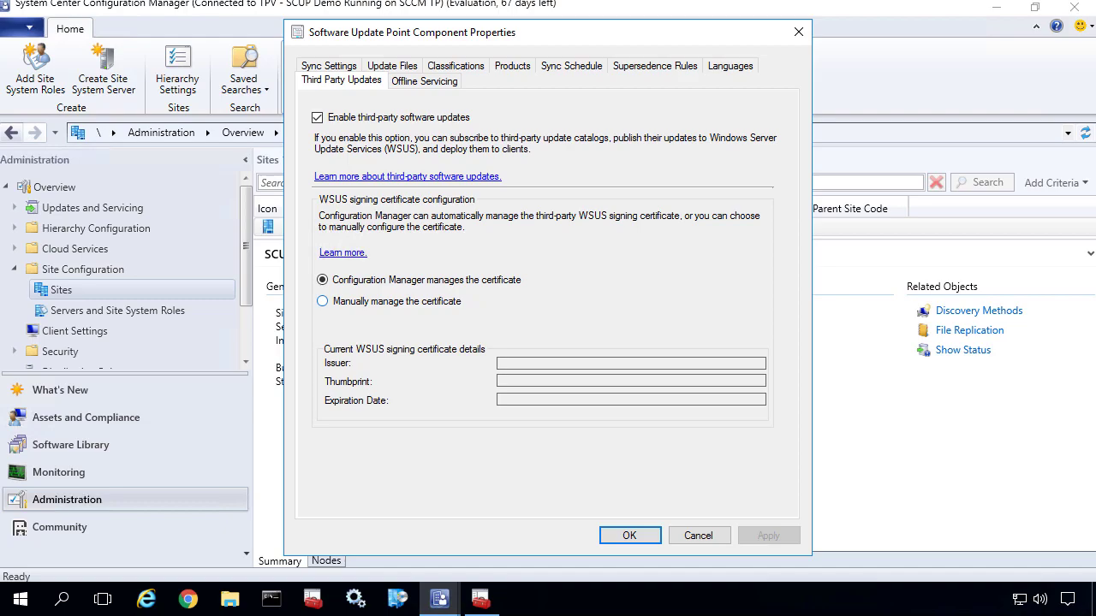
left_click(630, 536)
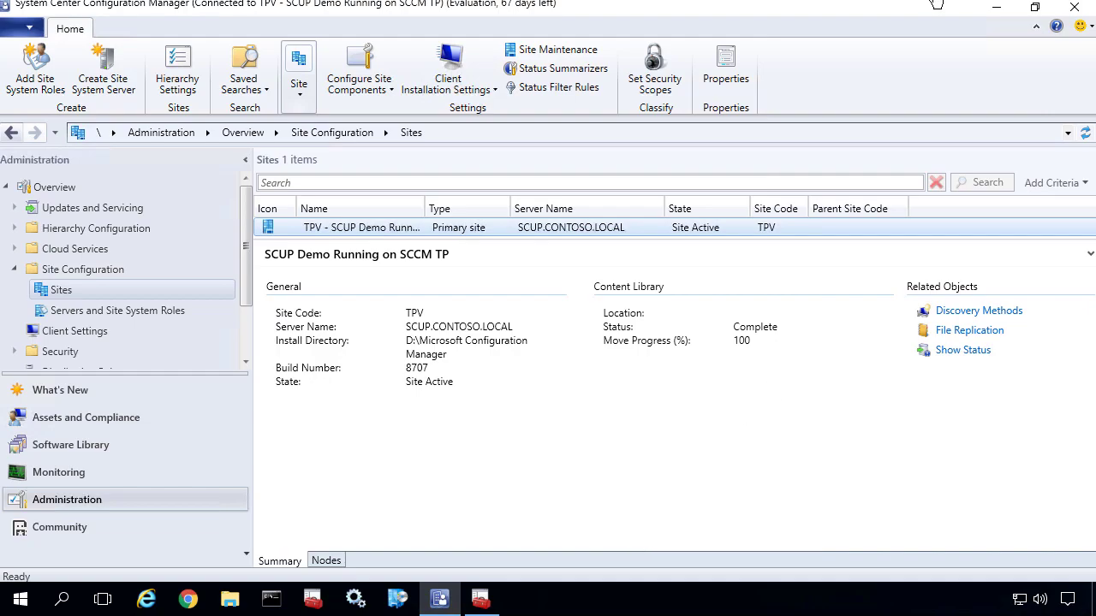
left_click(998, 14)
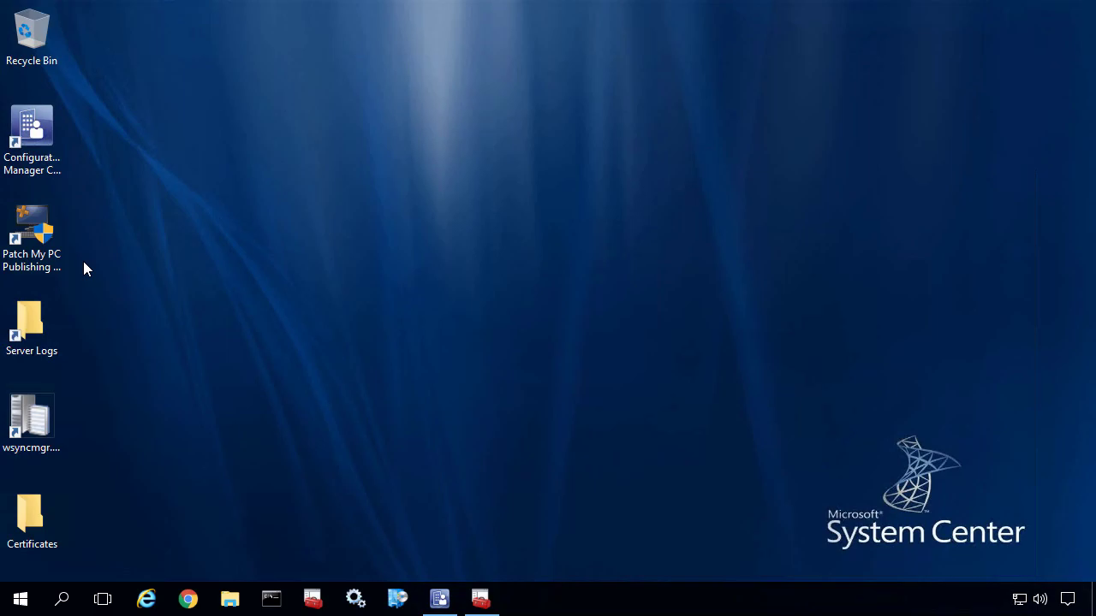
Step: Open Patch My PC Publishing Service with elevated rights and choose InternetWSUSCodeSigning.pfx from the Desktop's Certificates folder for the PFX certificate import
double_click(31, 225)
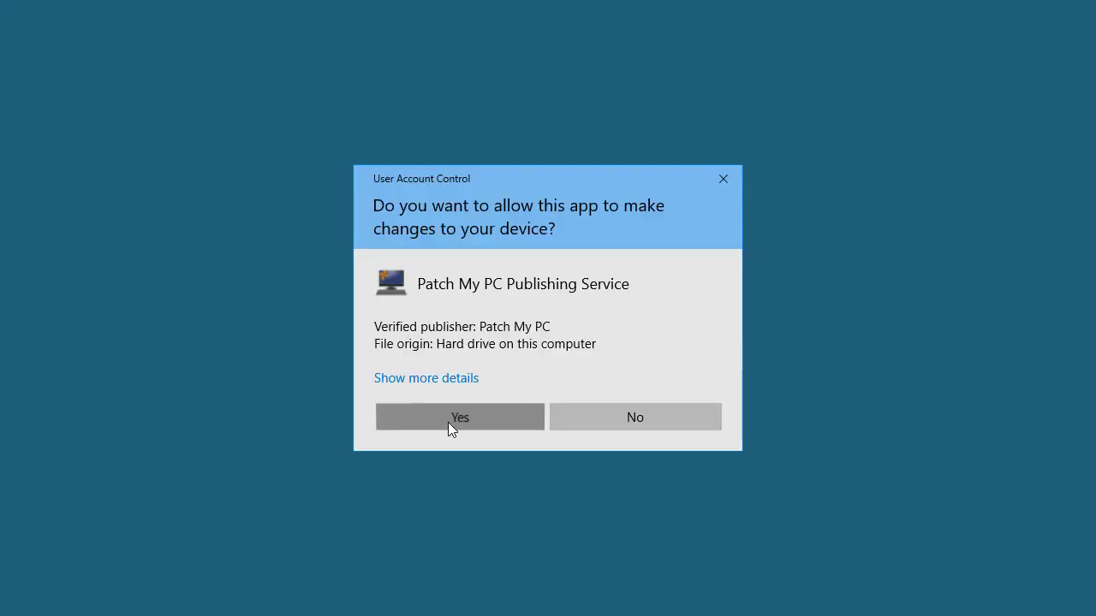
left_click(447, 420)
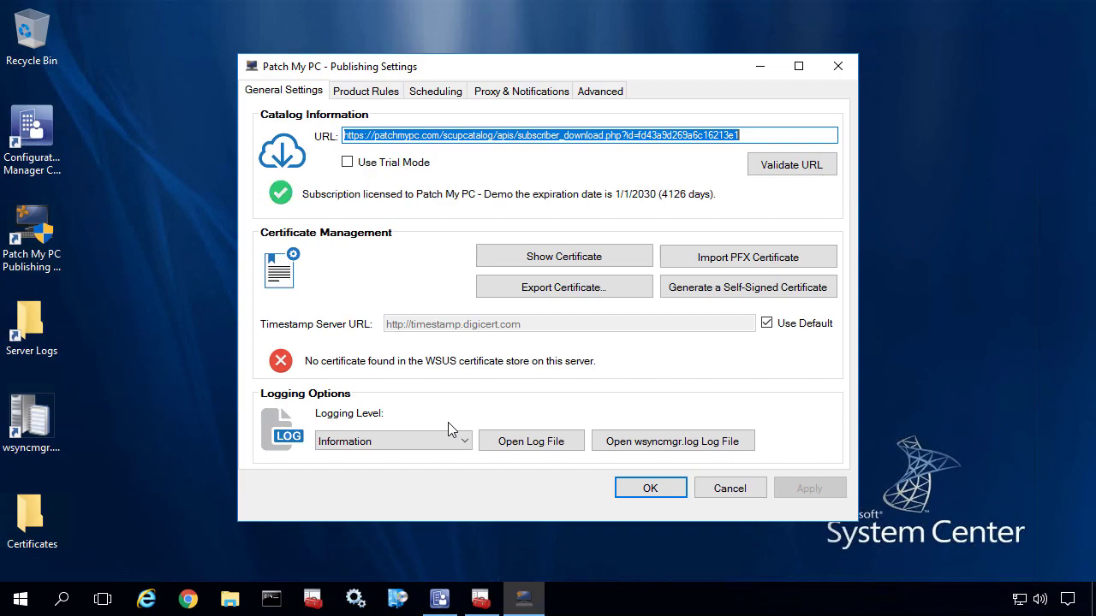
left_click(747, 262)
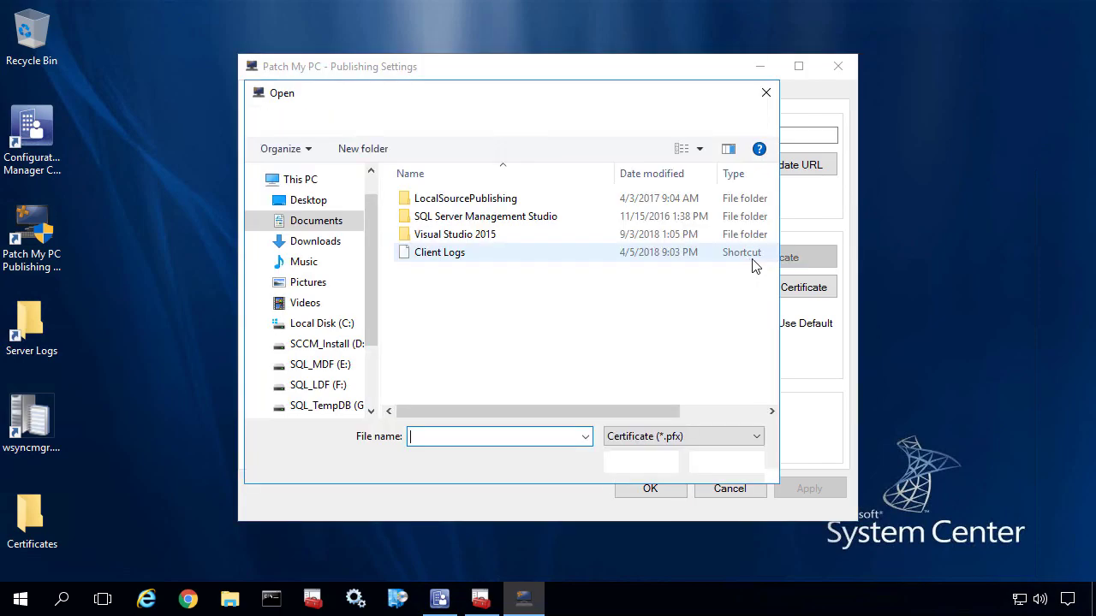
left_click(310, 201)
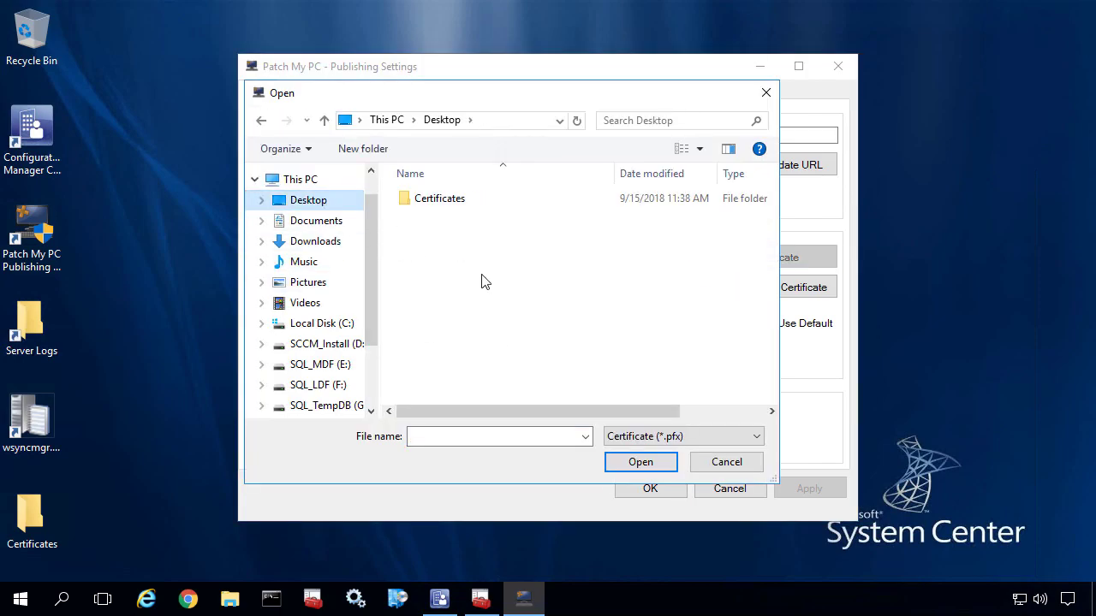
double_click(451, 208)
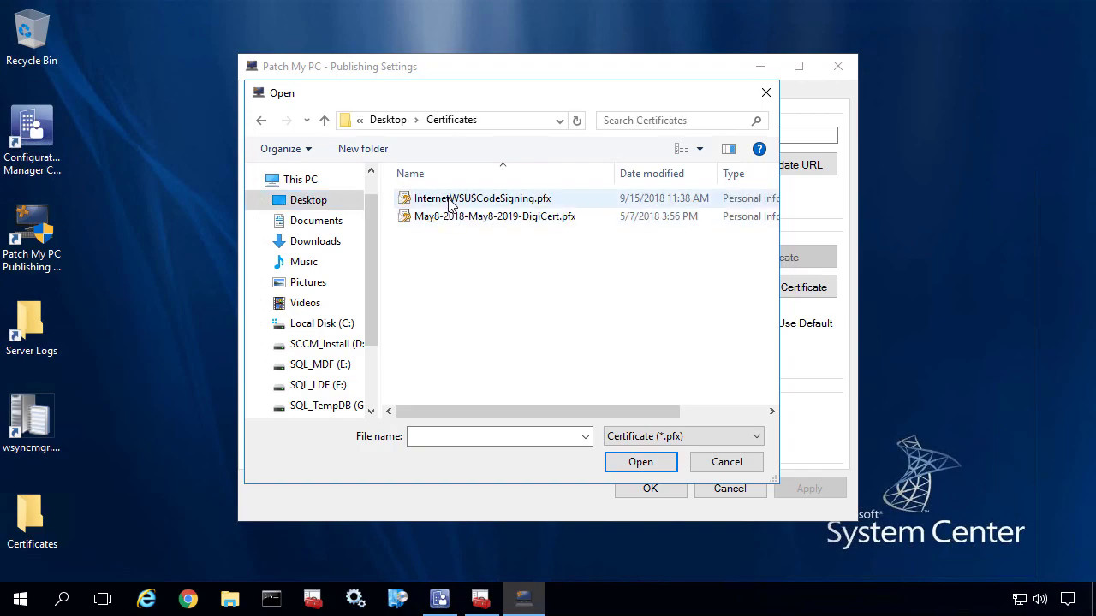
left_click(451, 199)
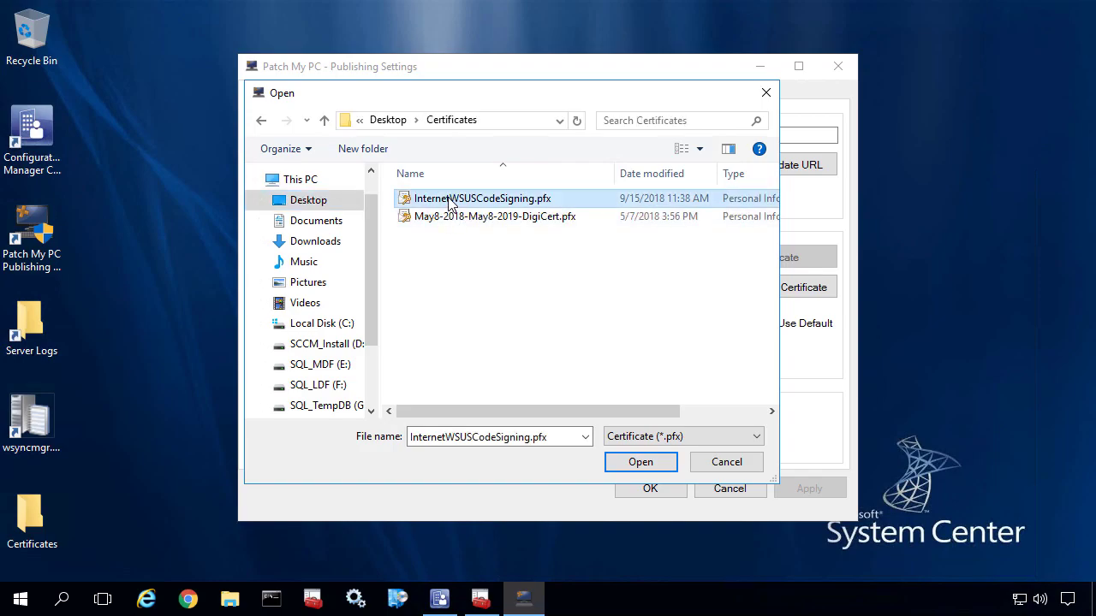
double_click(451, 200)
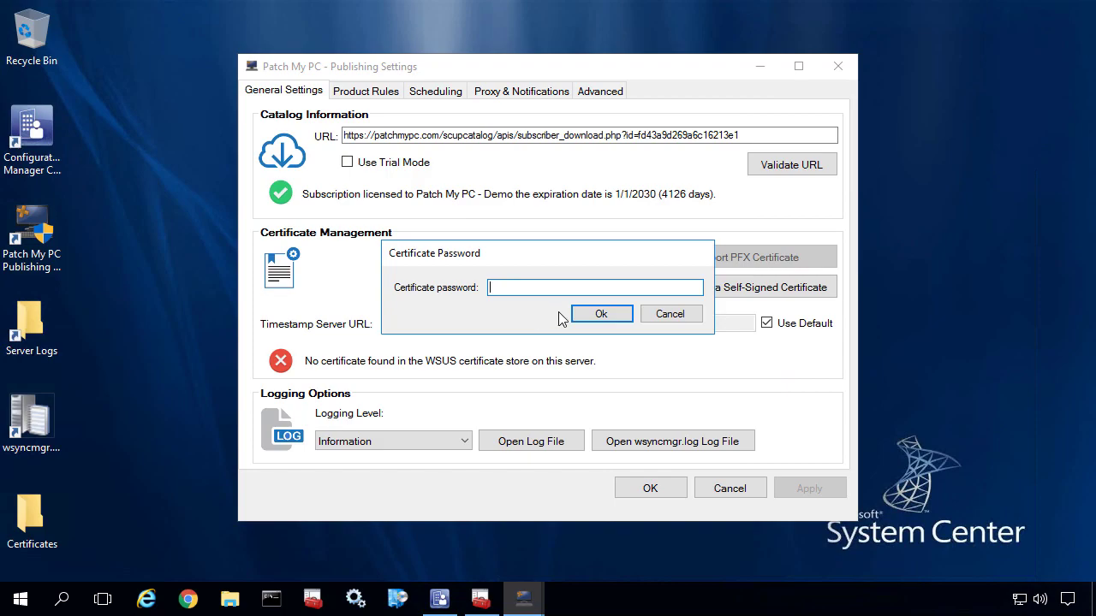
Step: Enter the certificate password to import the PFX into WSUS, and close the publishing settings
type("*****")
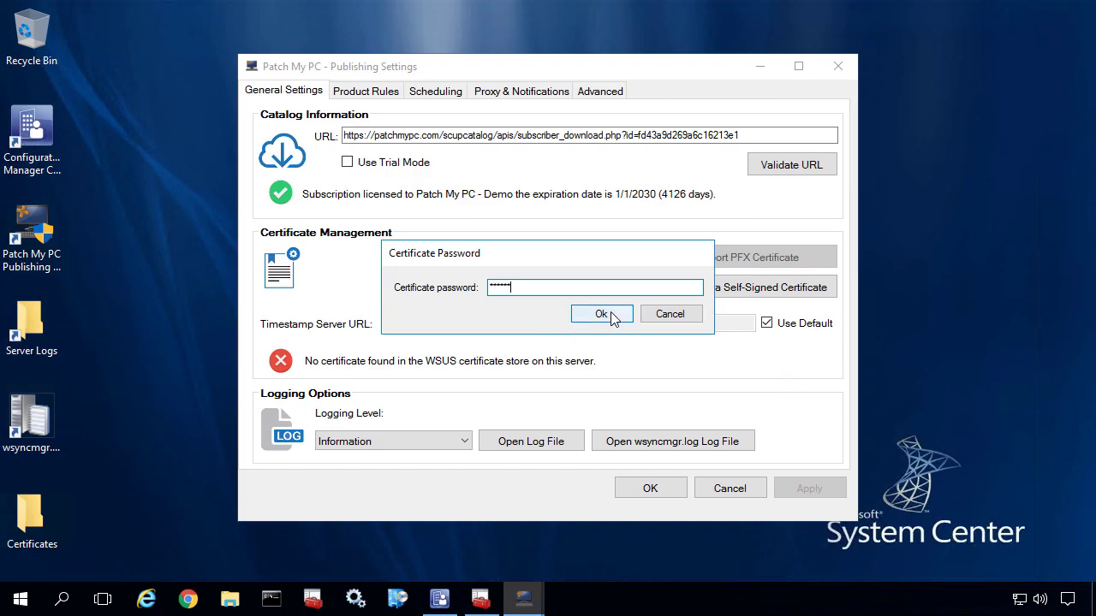
left_click(613, 313)
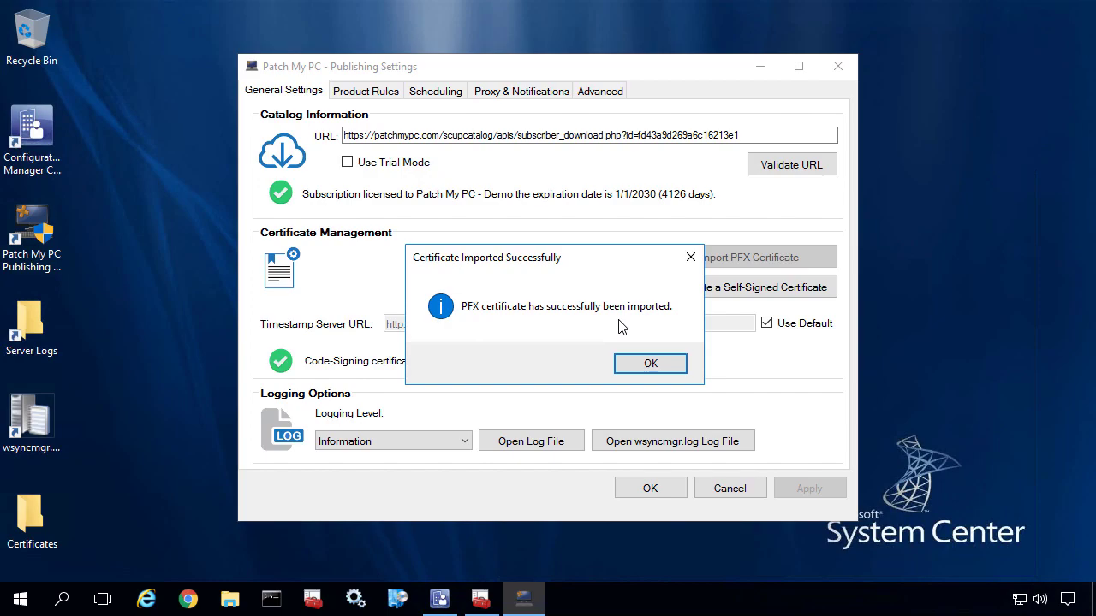
left_click(651, 365)
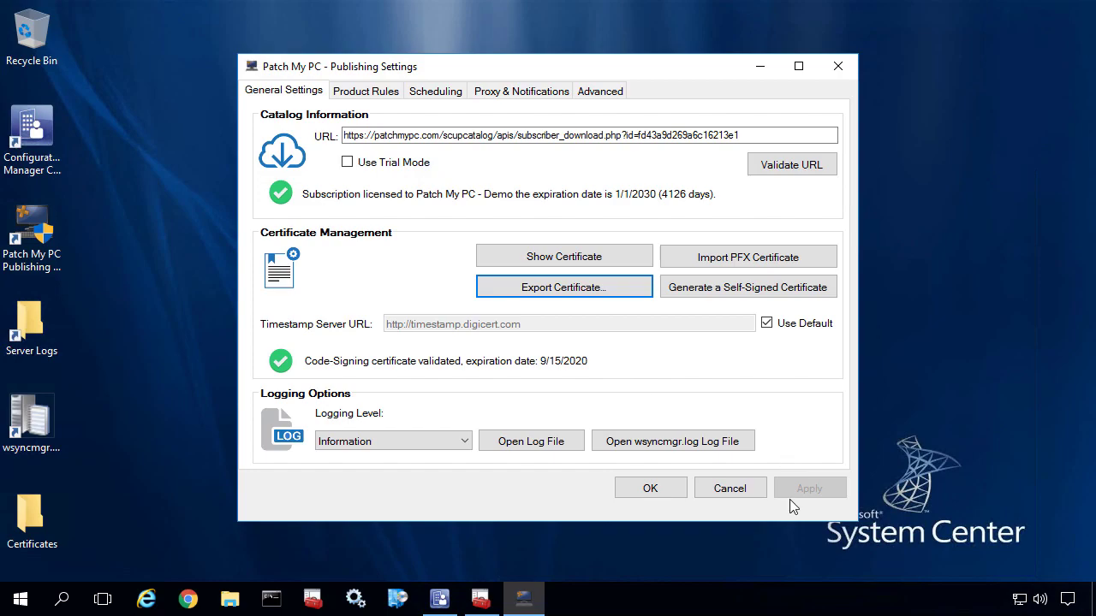
left_click(722, 487)
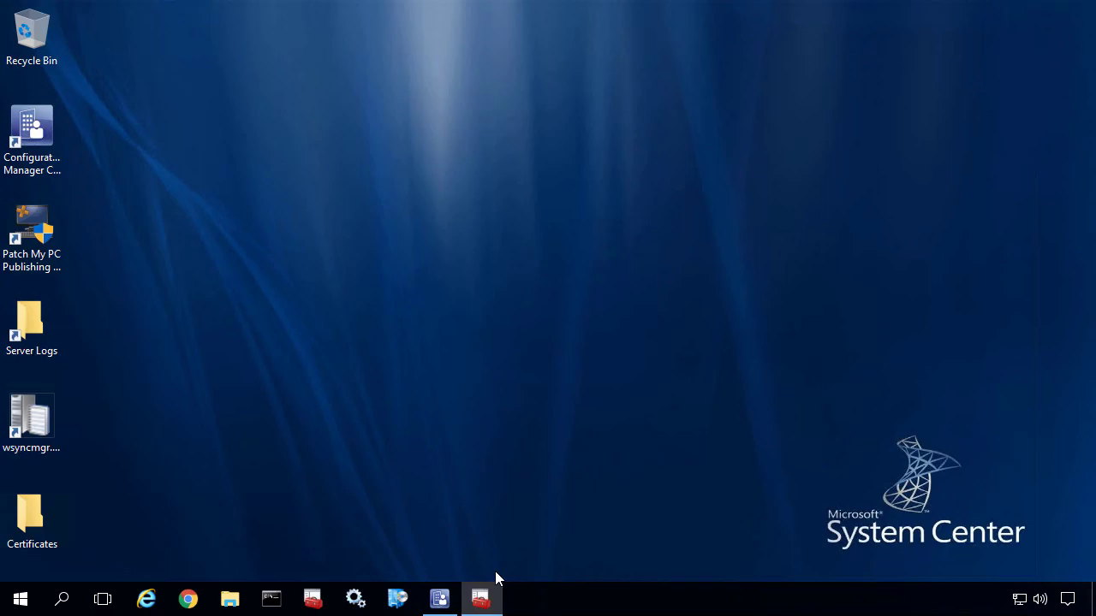
Step: Switch to the Configuration Manager console and run a site-wide synchronization of software updates from the Software Library
left_click(440, 567)
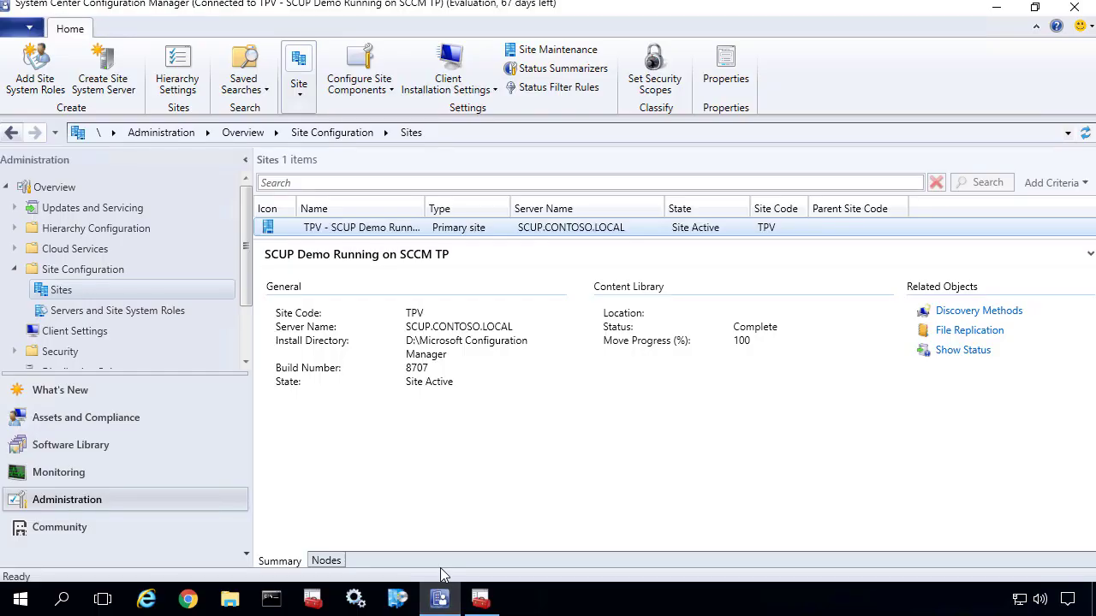
left_click_drag(420, 243, 420, 334)
left_click(106, 444)
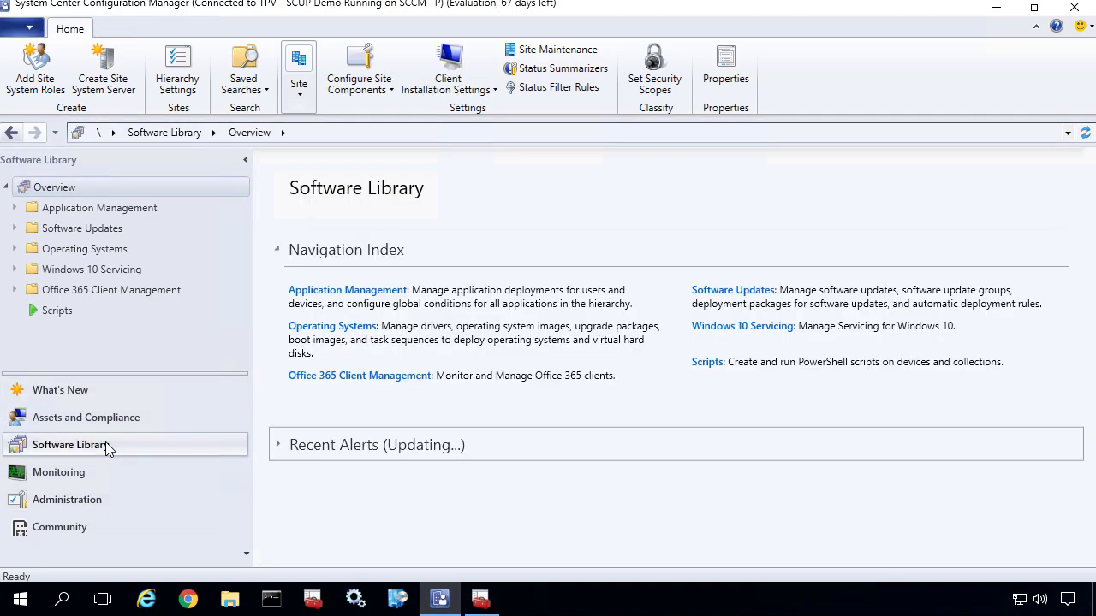
left_click(80, 232)
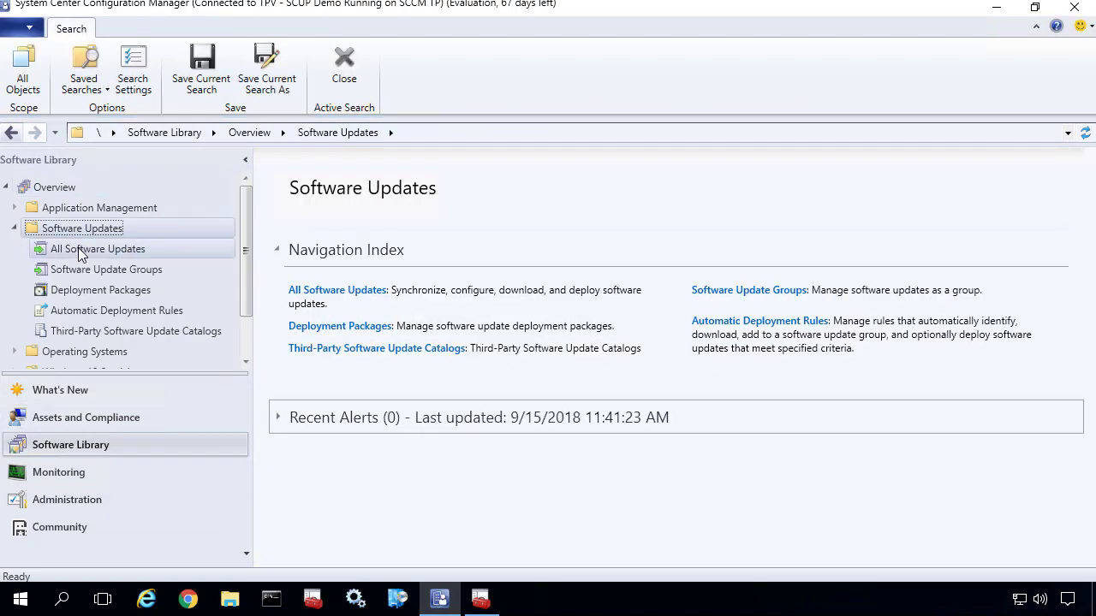
right_click(83, 250)
left_click(109, 261)
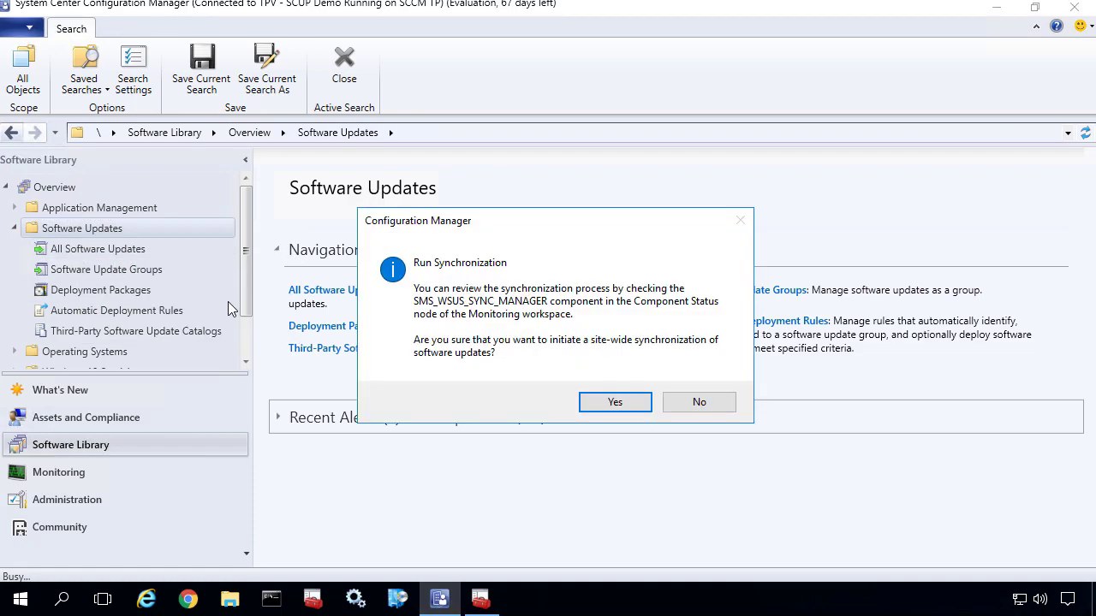
left_click(615, 404)
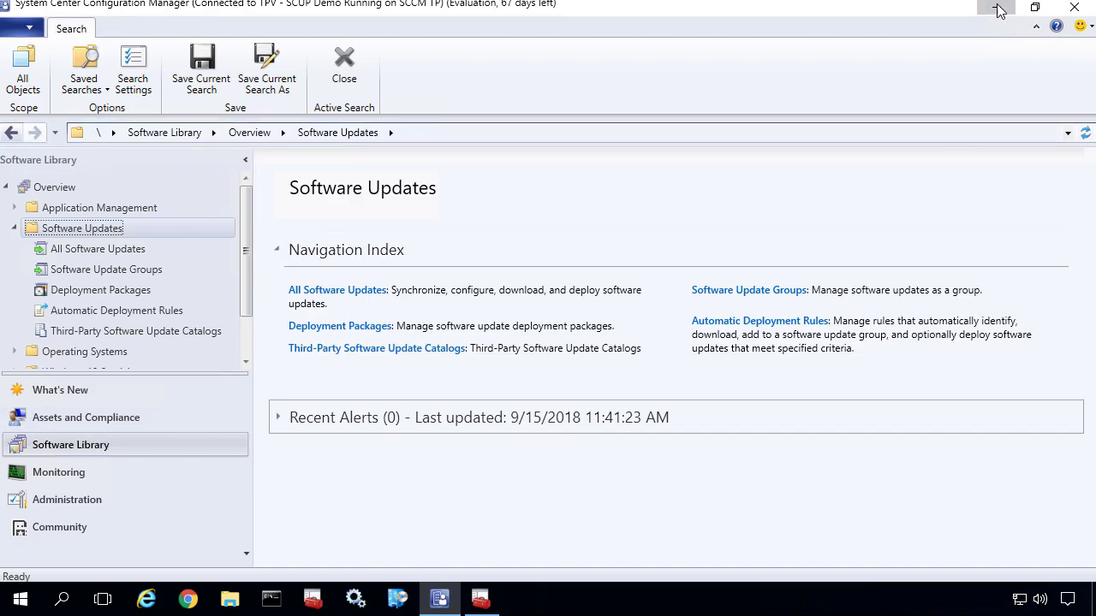
Step: Minimize the console, open the wsyncmgr log maximized and examine its entries about the third-party WSUS signing certificate check
left_click(997, 7)
double_click(46, 422)
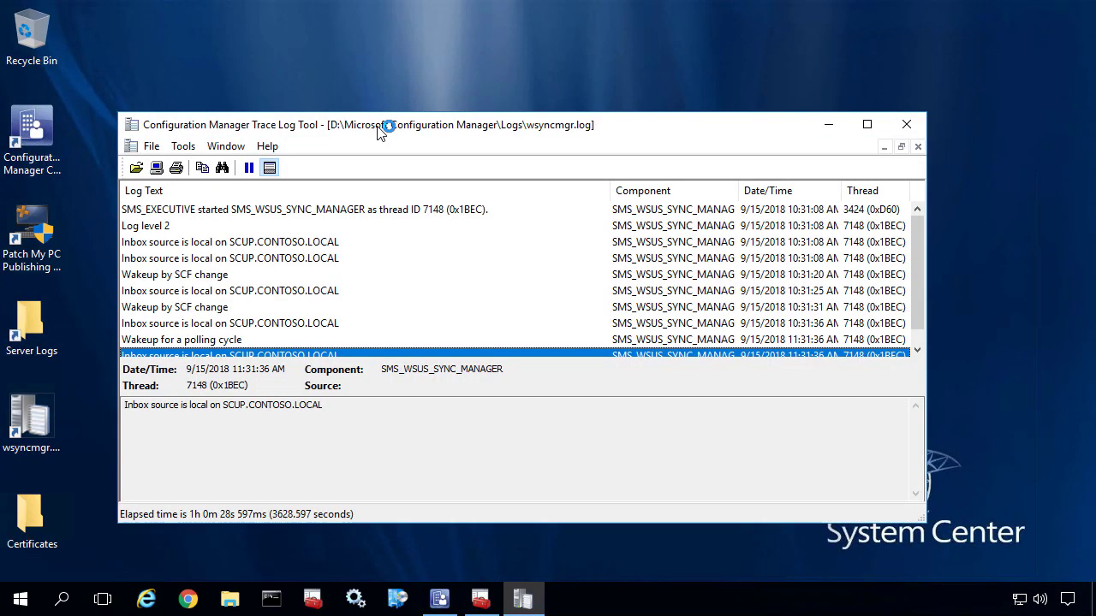
double_click(379, 125)
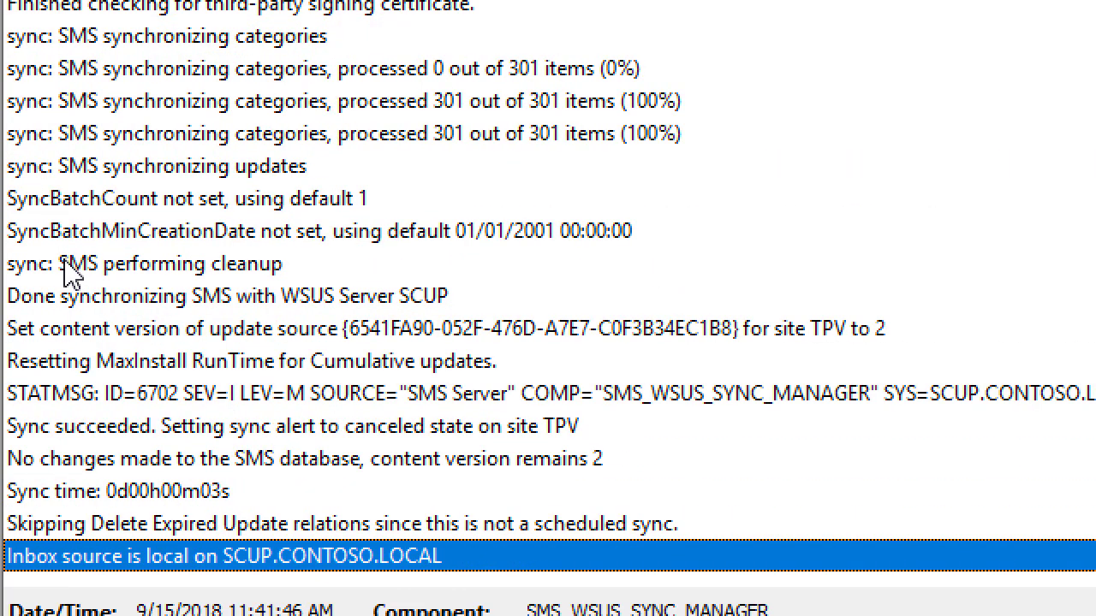
scroll(189, 257, "up", 10)
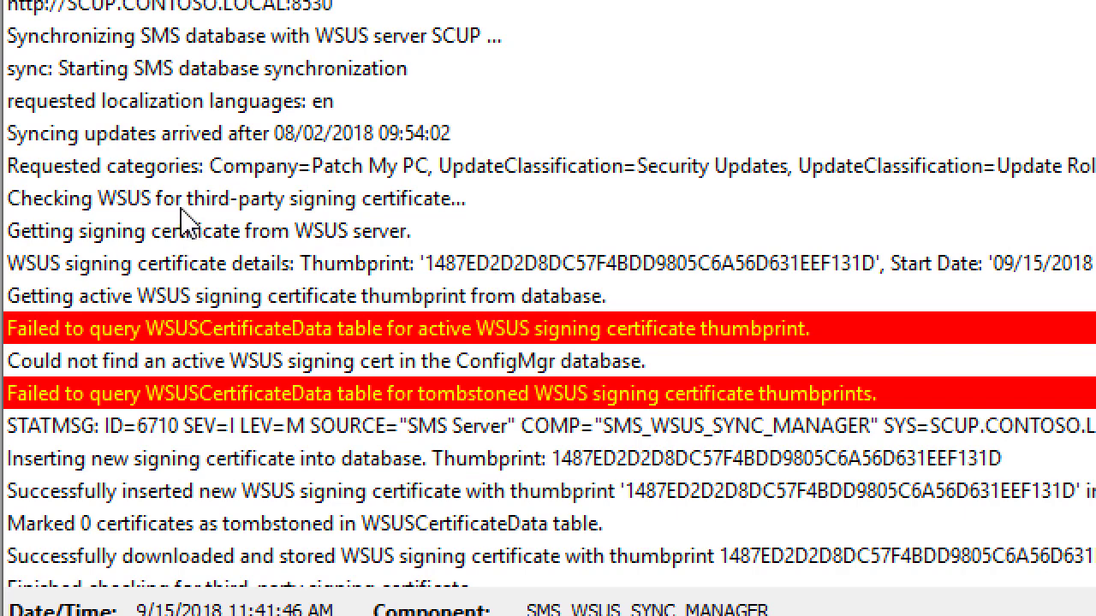
left_click(140, 238)
left_click(143, 266)
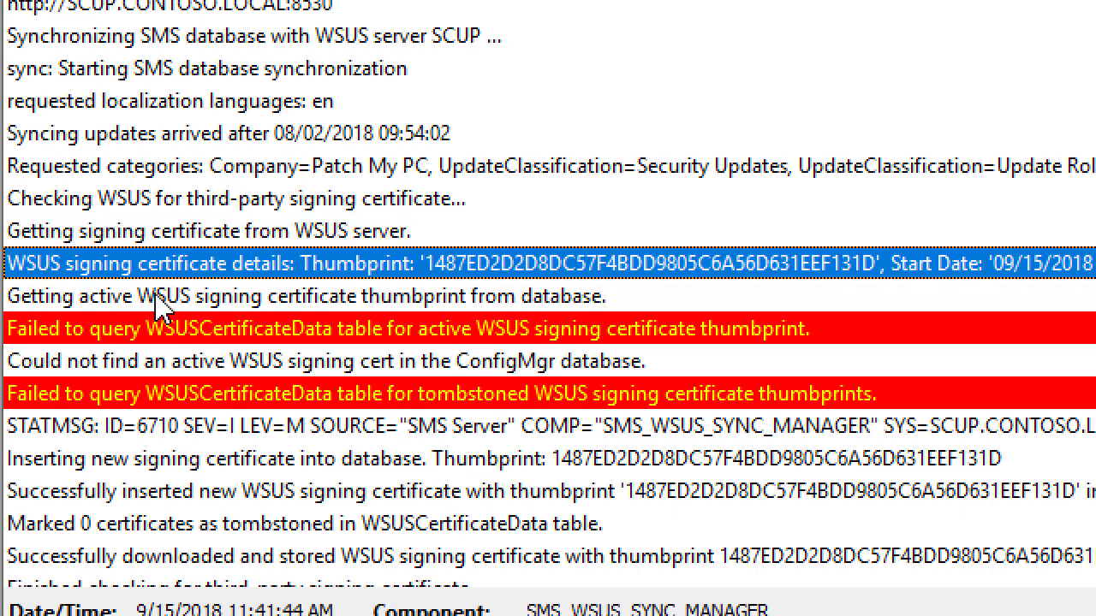
left_click(159, 296)
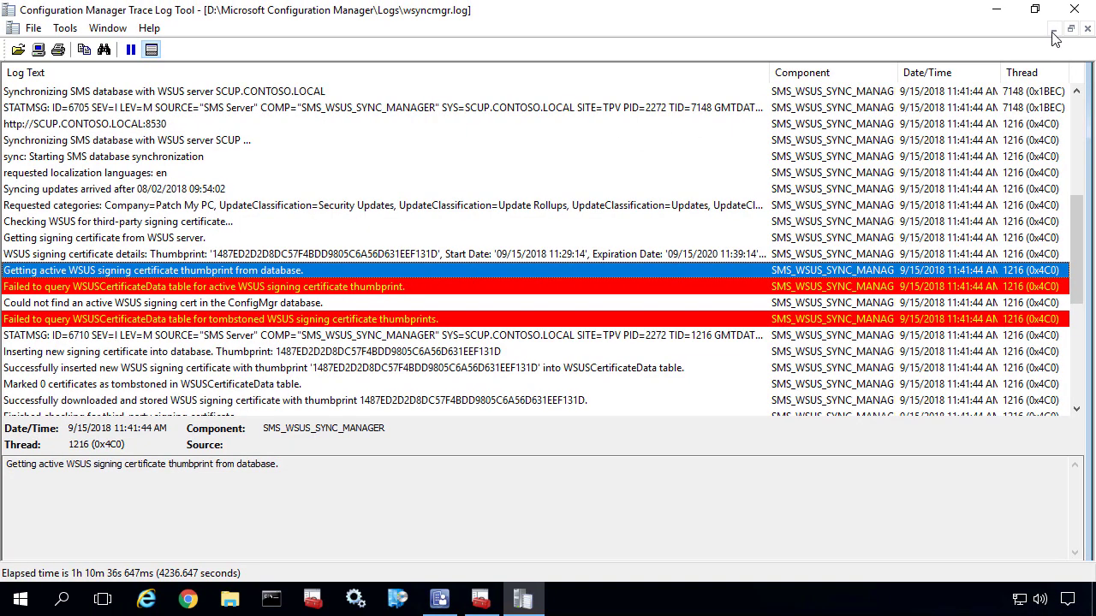
Step: Return to the Configuration Manager console and check the WSUS signing certificate details in the software update point component's third-party updates settings
left_click(439, 599)
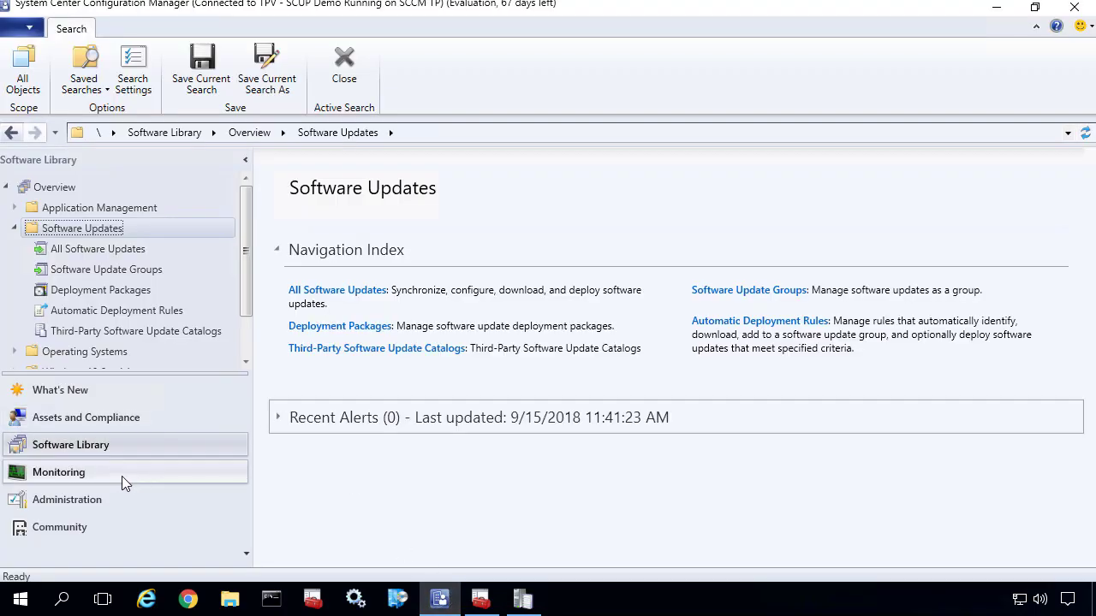
left_click(86, 502)
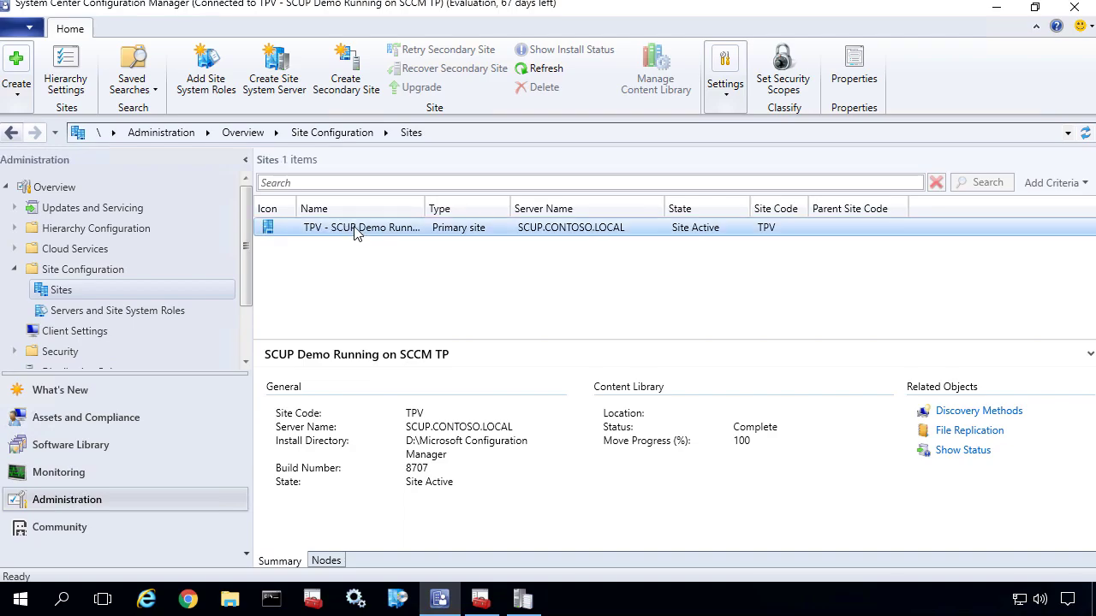
right_click(354, 228)
mouse_move(237, 438)
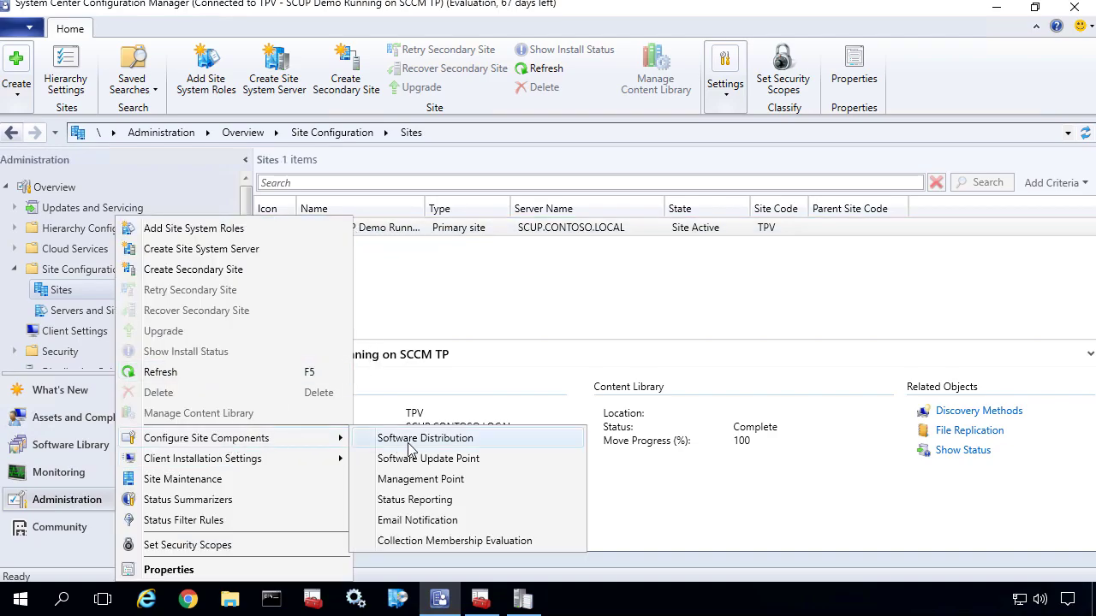
left_click(435, 462)
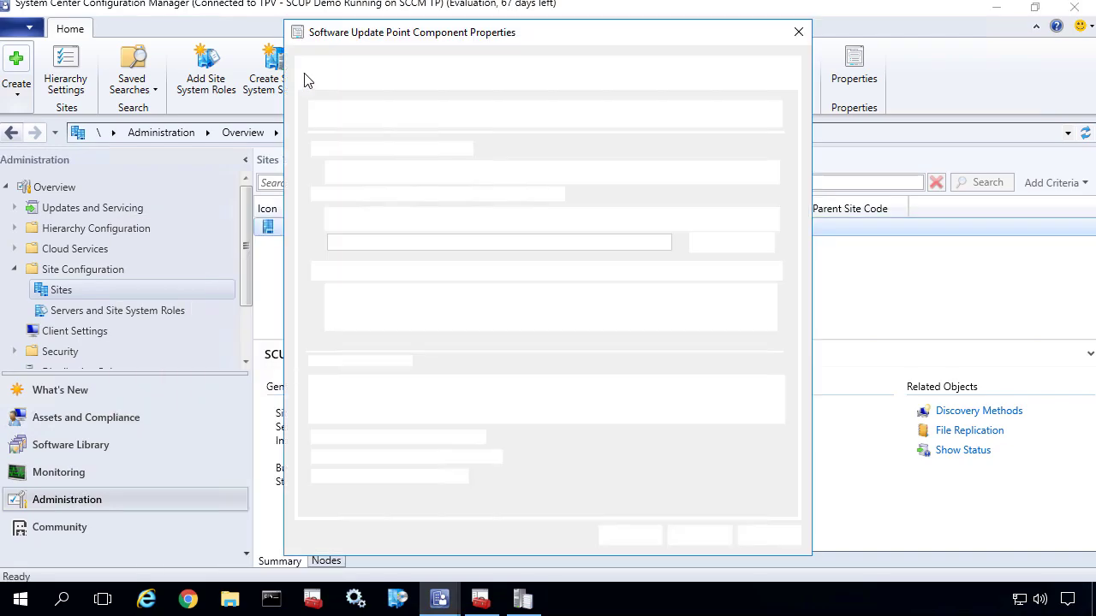
left_click(341, 66)
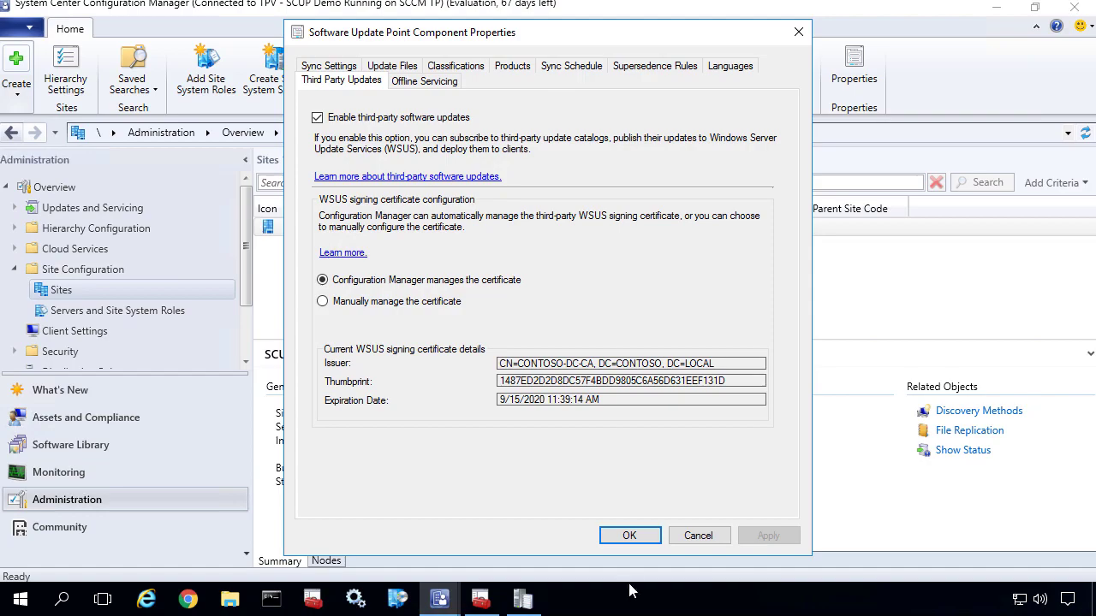
left_click(629, 535)
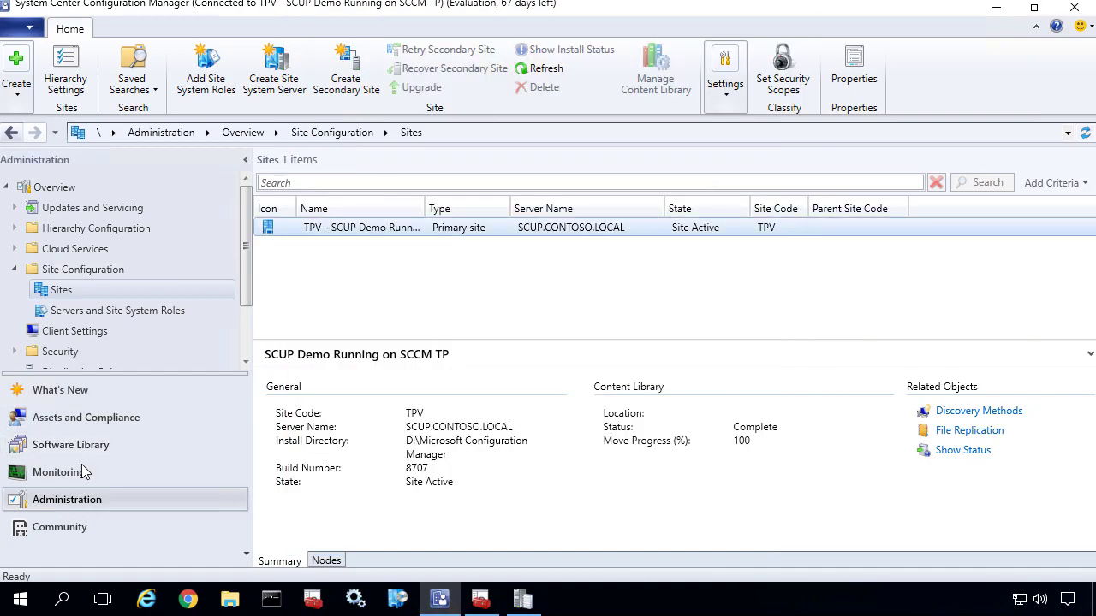
left_click(83, 452)
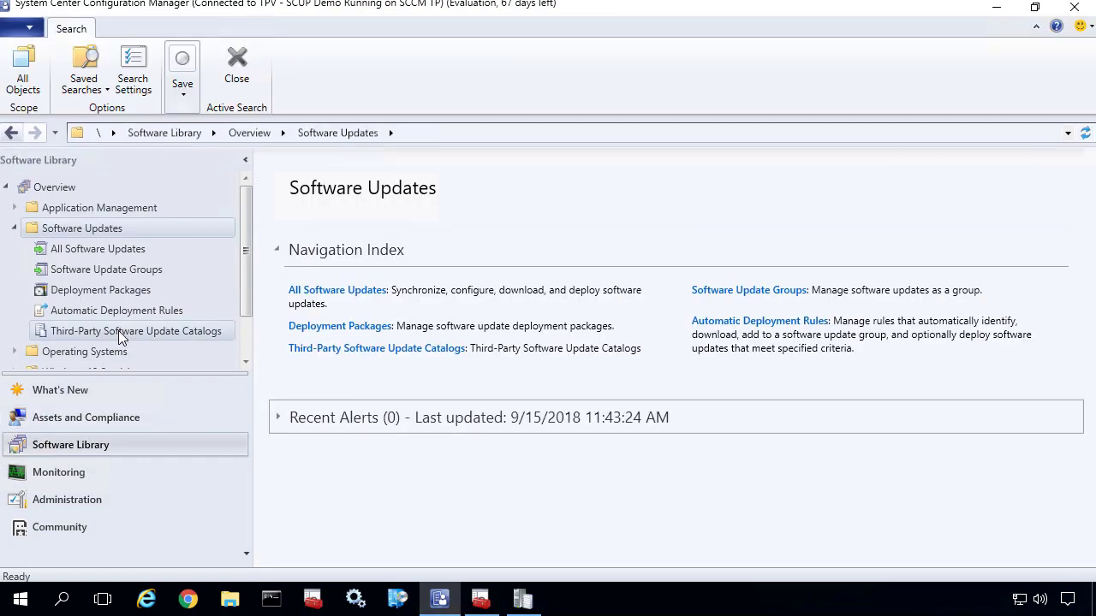
left_click(123, 331)
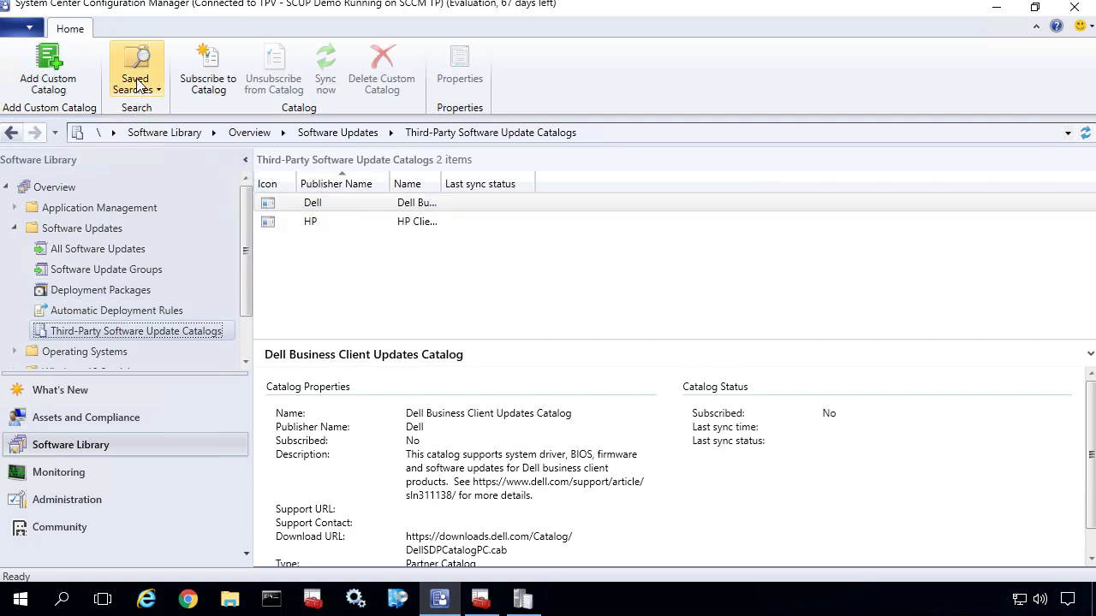
left_click(43, 69)
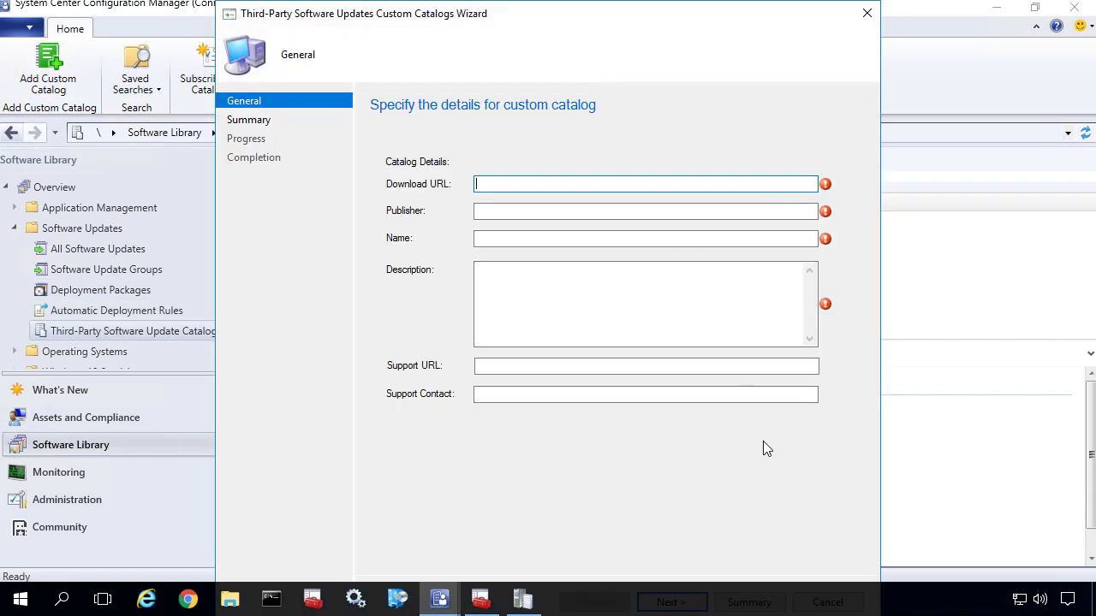
type("https://patchmypc.com/trial-catalog-download")
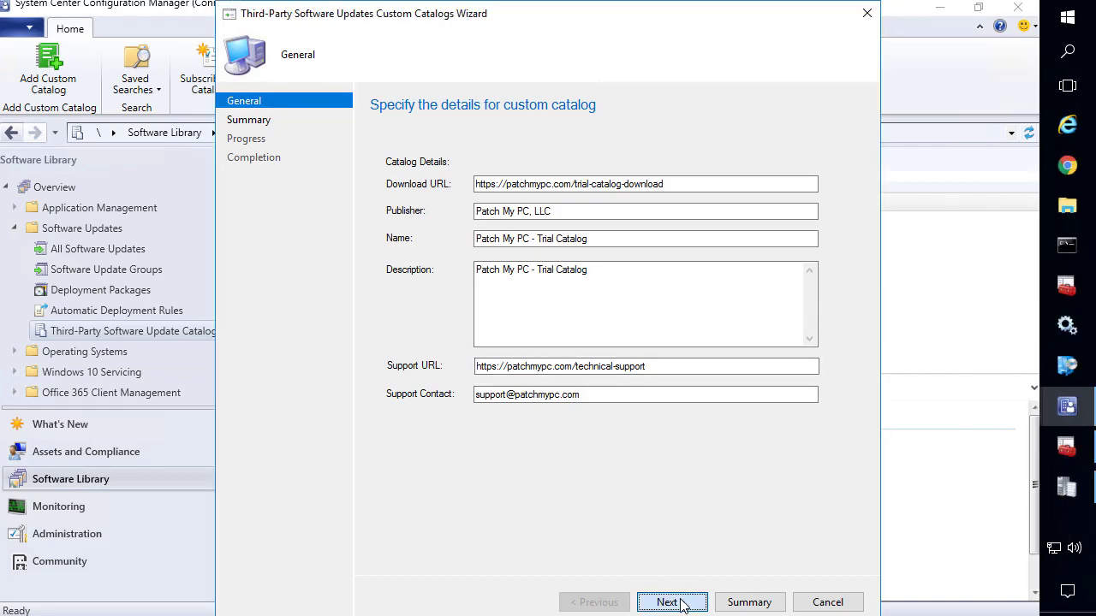
left_click(682, 604)
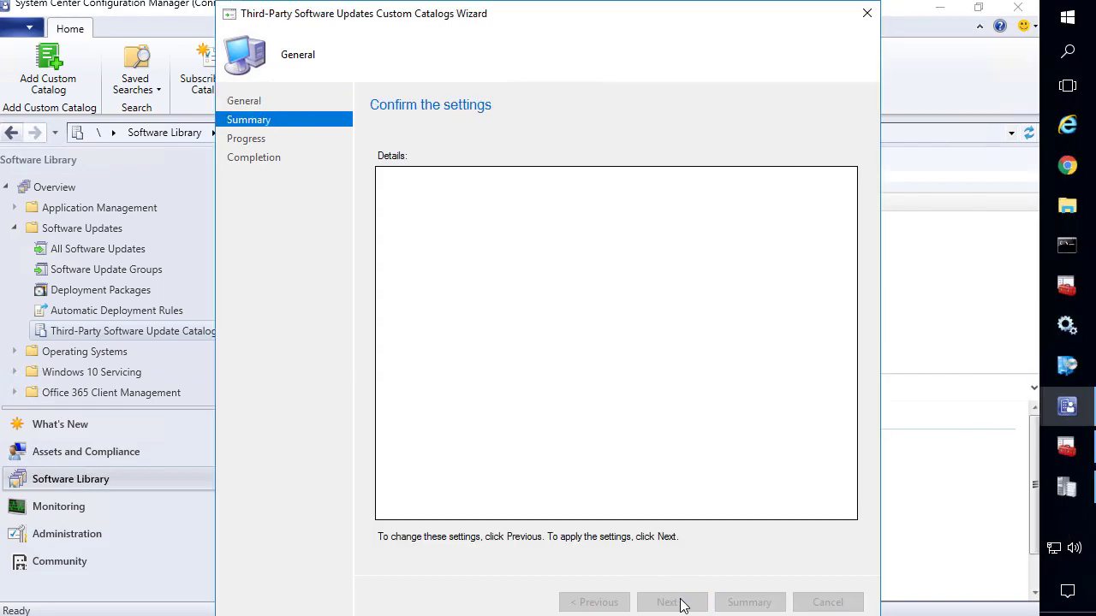
left_click(677, 603)
left_click(827, 603)
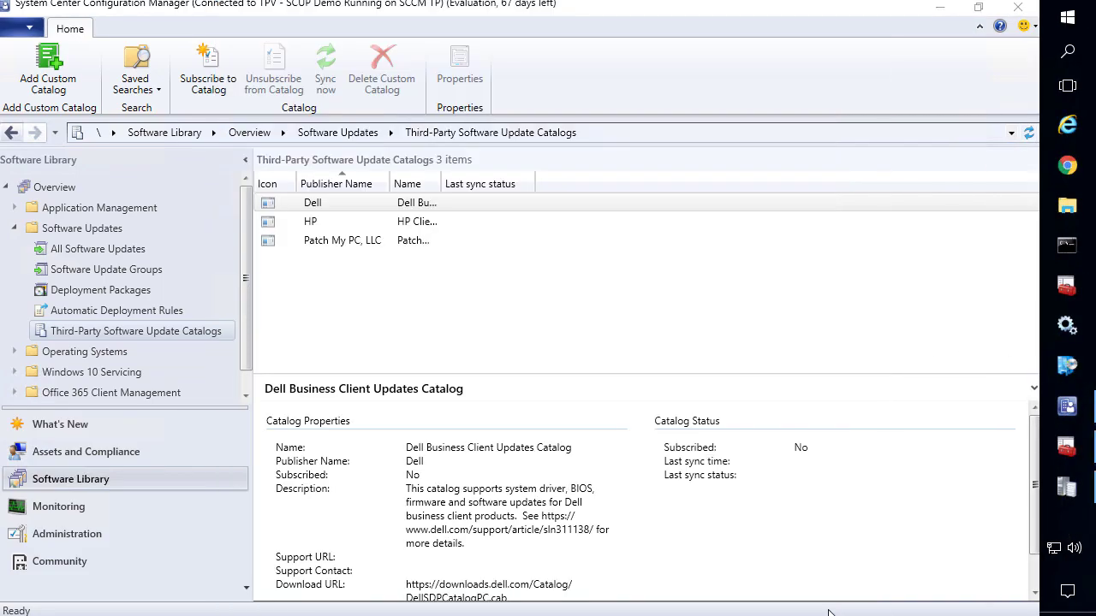
Step: Subscribe to the Patch My PC - Trial Catalog, reviewing and approving its signing certificate, and widen the catalog list's columns
right_click(333, 240)
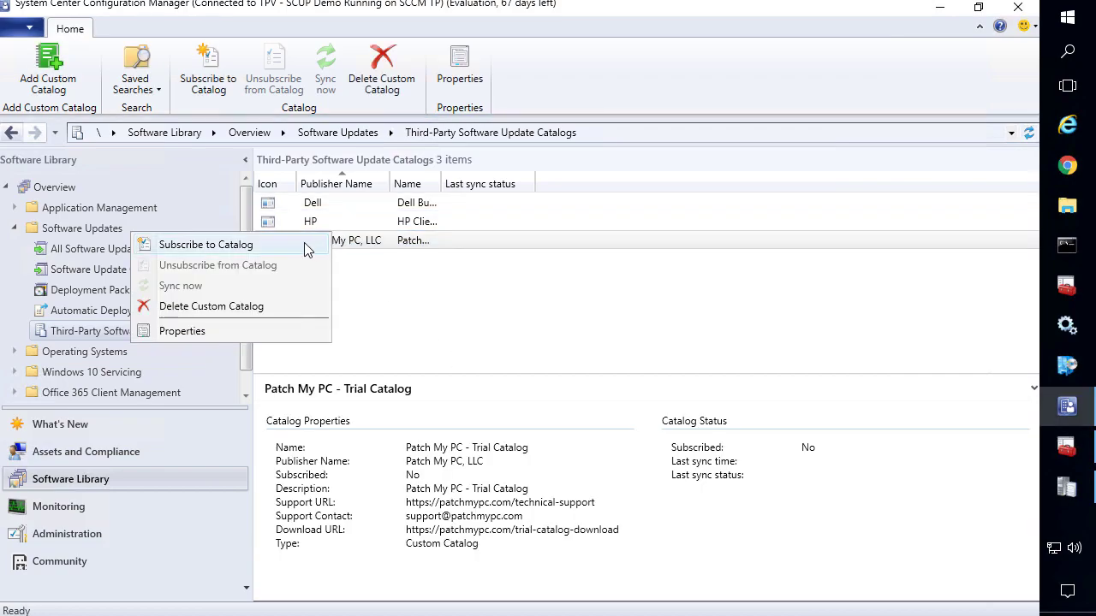
left_click(313, 273)
left_click(648, 603)
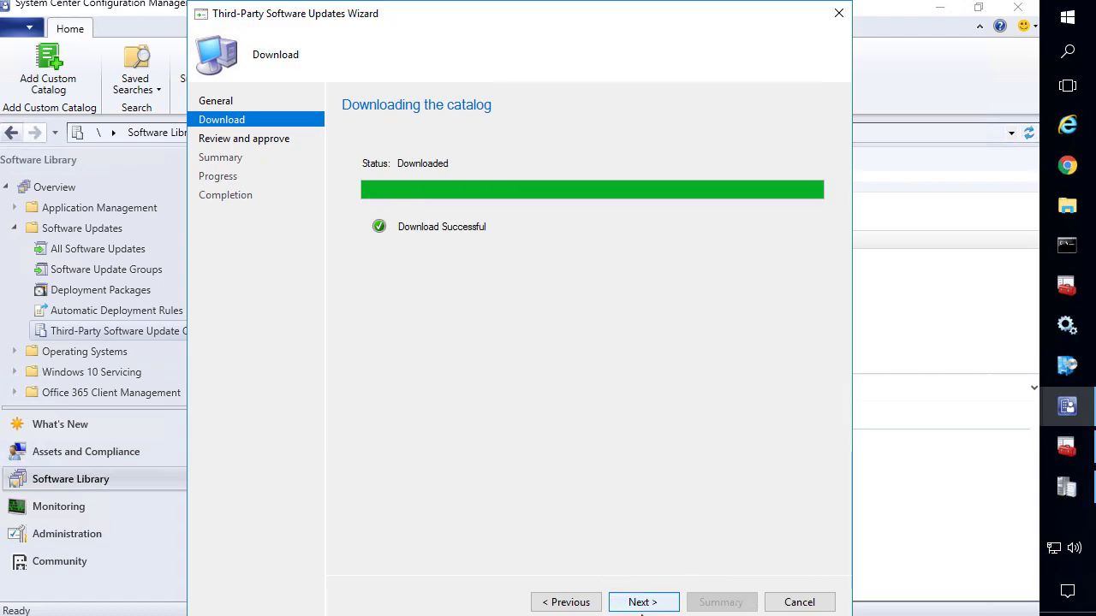
left_click(641, 603)
left_click(447, 253)
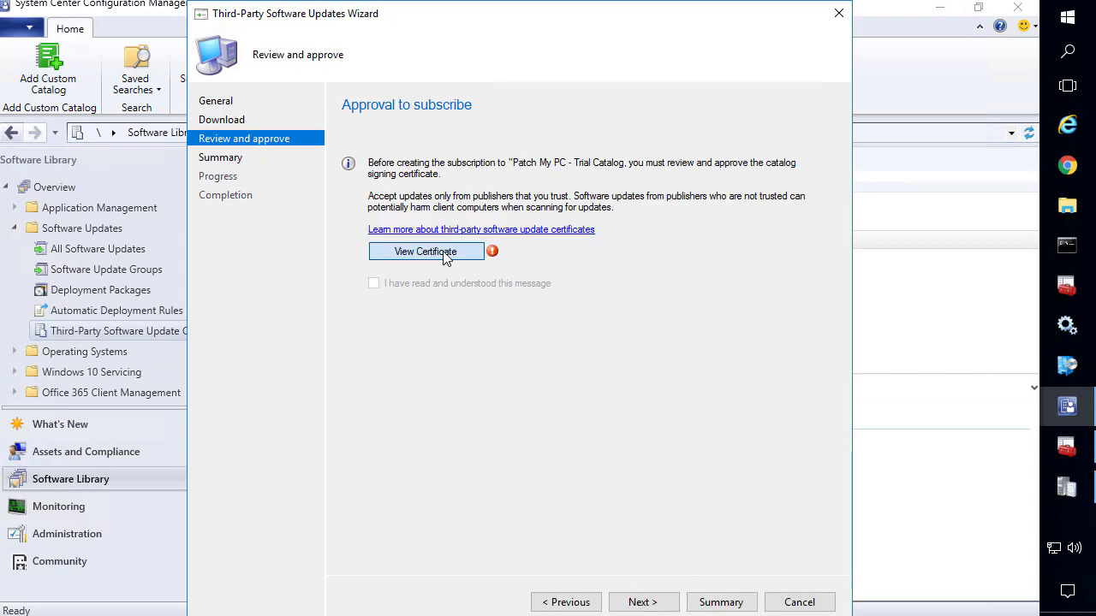
left_click(328, 438)
left_click(373, 283)
left_click(641, 602)
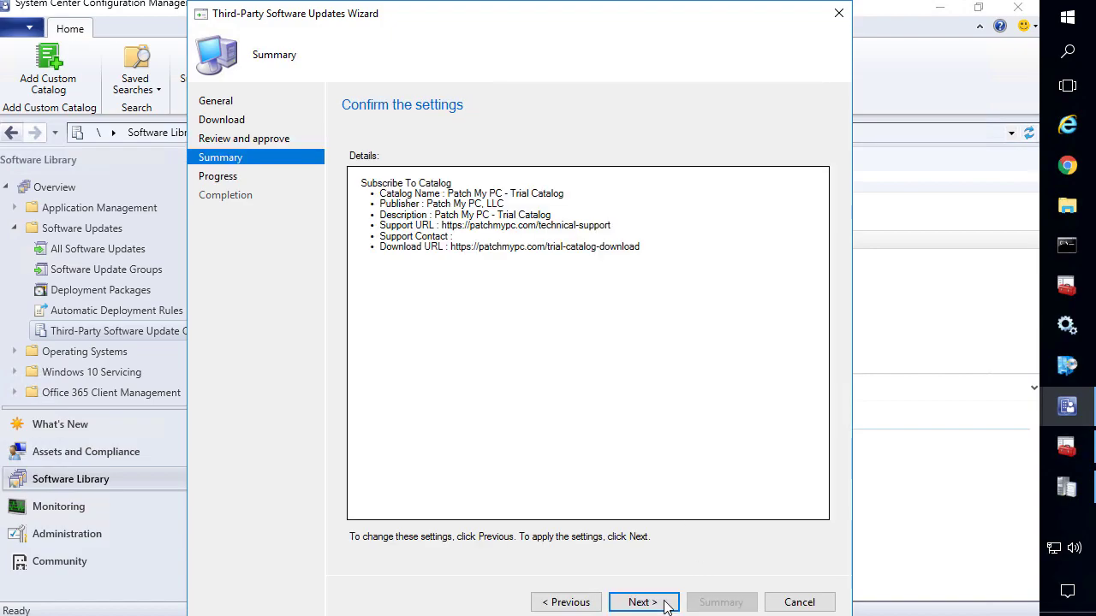
left_click(665, 604)
left_click(793, 603)
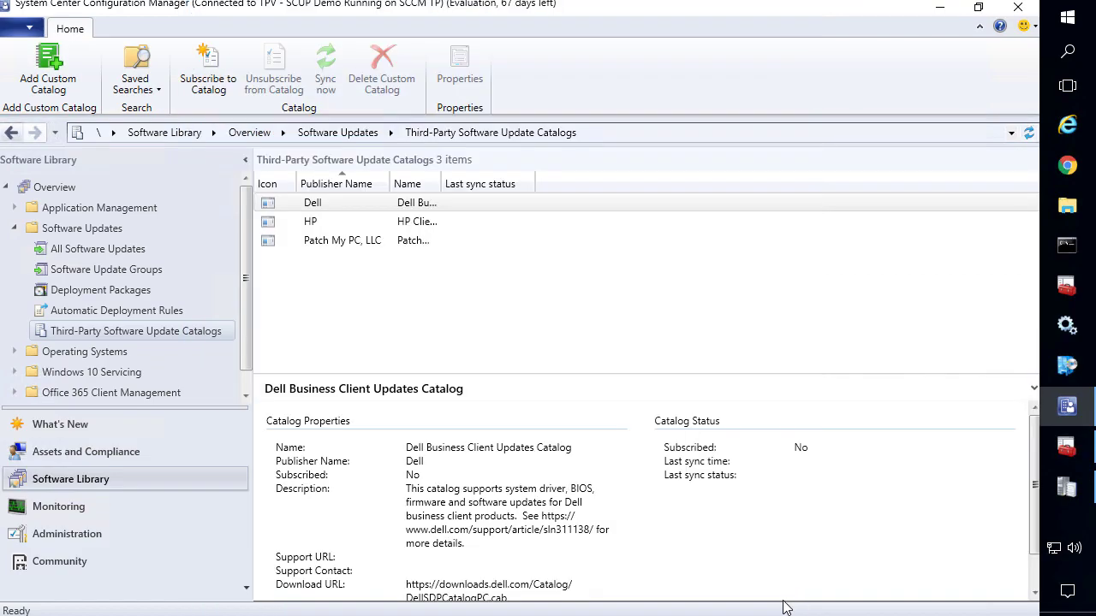
left_click_drag(390, 184, 709, 183)
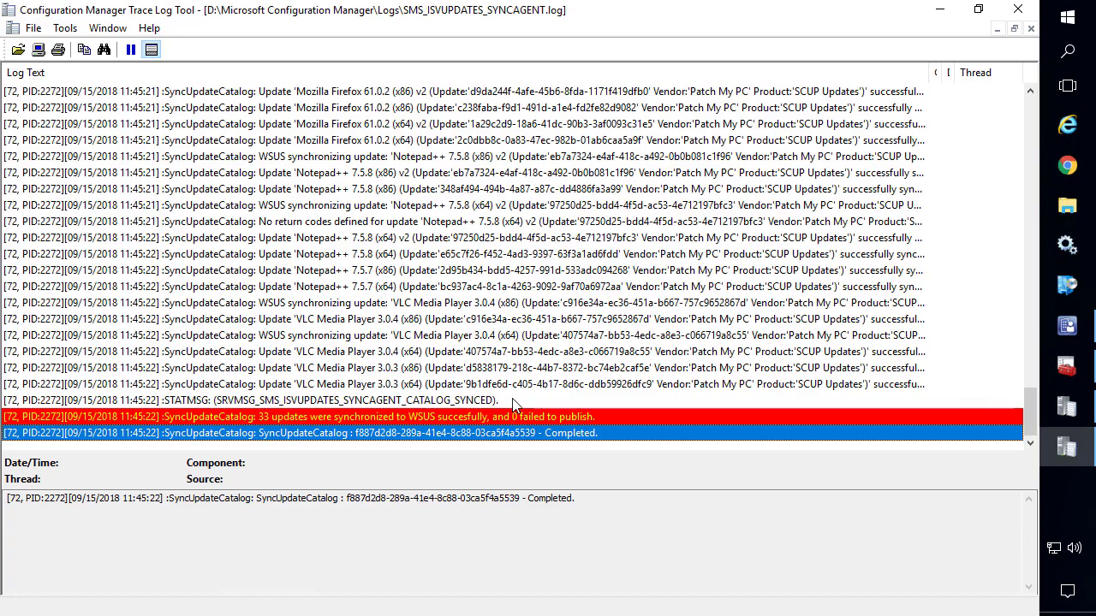
Step: Return to the Configuration Manager console, run a site-wide software update synchronization from All Software Updates, and follow it in the wsyncmgr log
left_click(1067, 330)
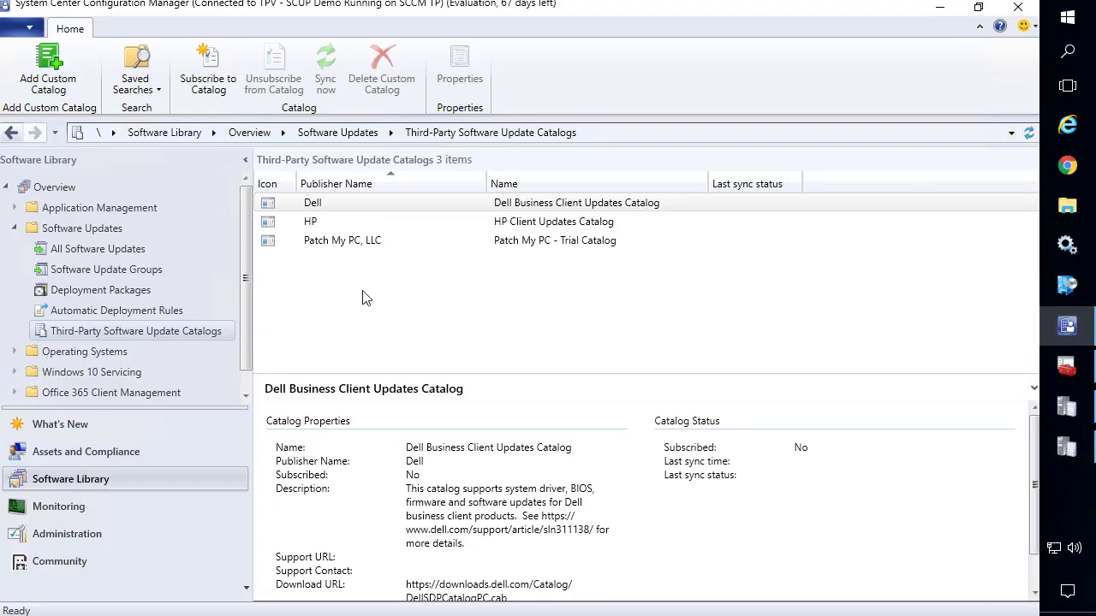
left_click(94, 250)
right_click(94, 257)
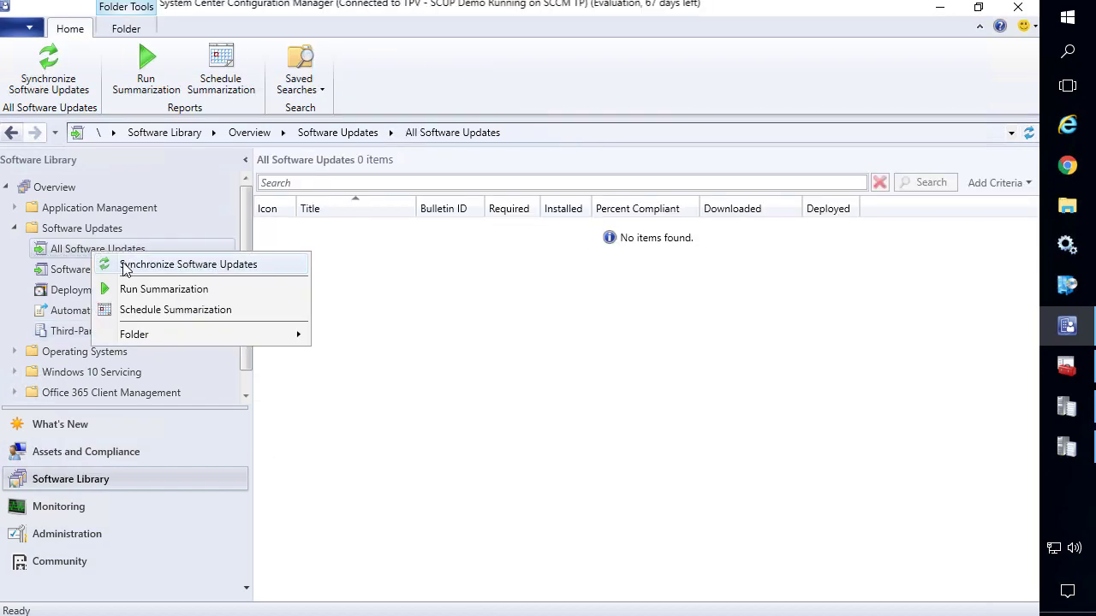
left_click(171, 264)
left_click(575, 426)
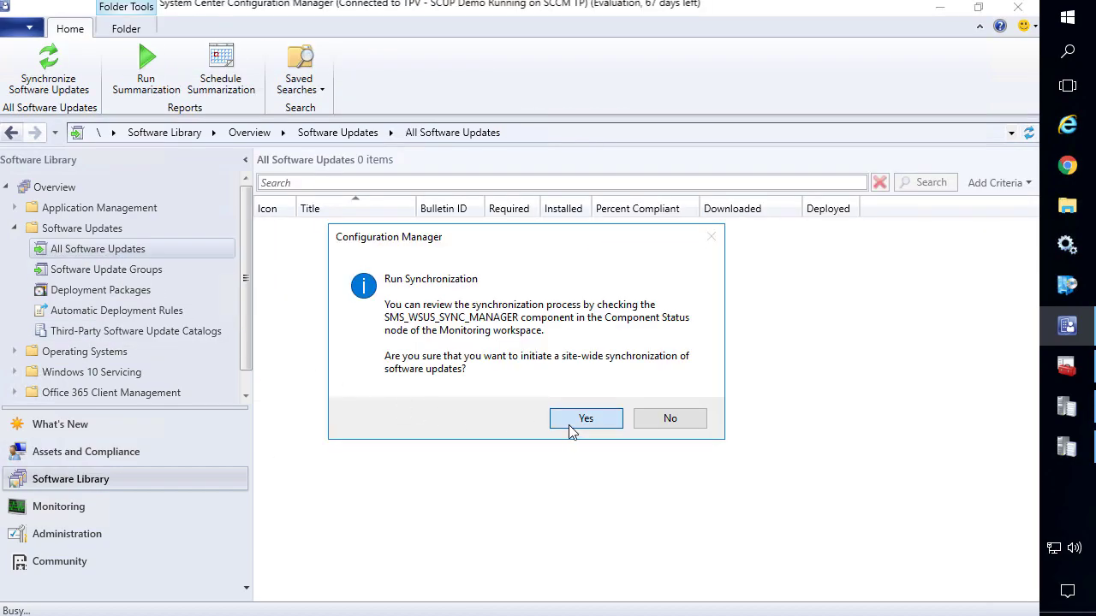
left_click(1070, 422)
left_click(426, 261)
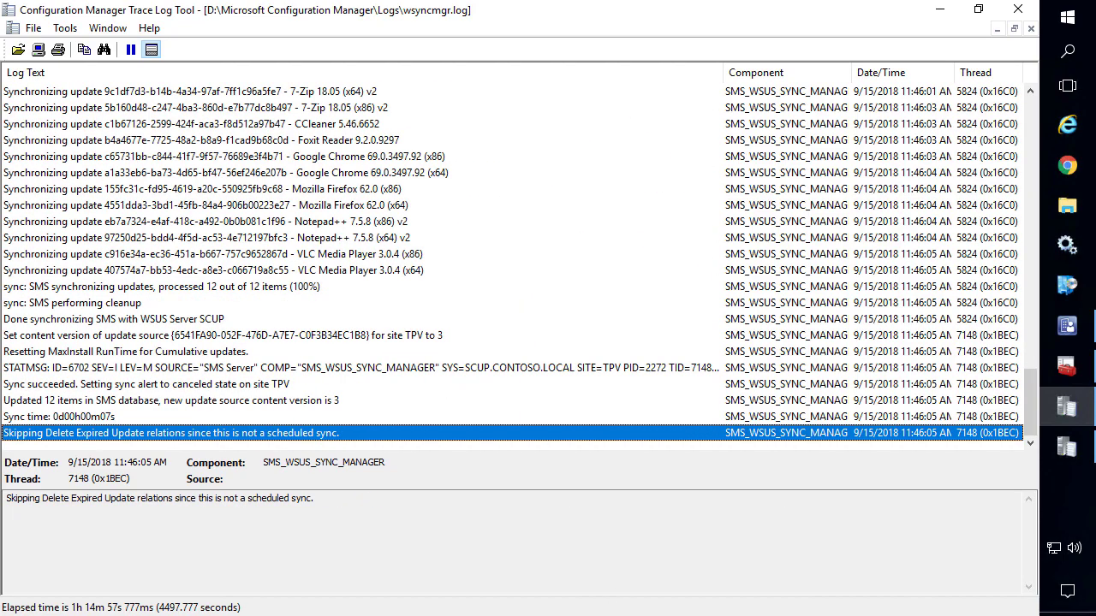
Step: Switch back to the Configuration Manager console, refresh the All Software Updates list, and widen its Title and Bulletin ID columns
left_click(1067, 331)
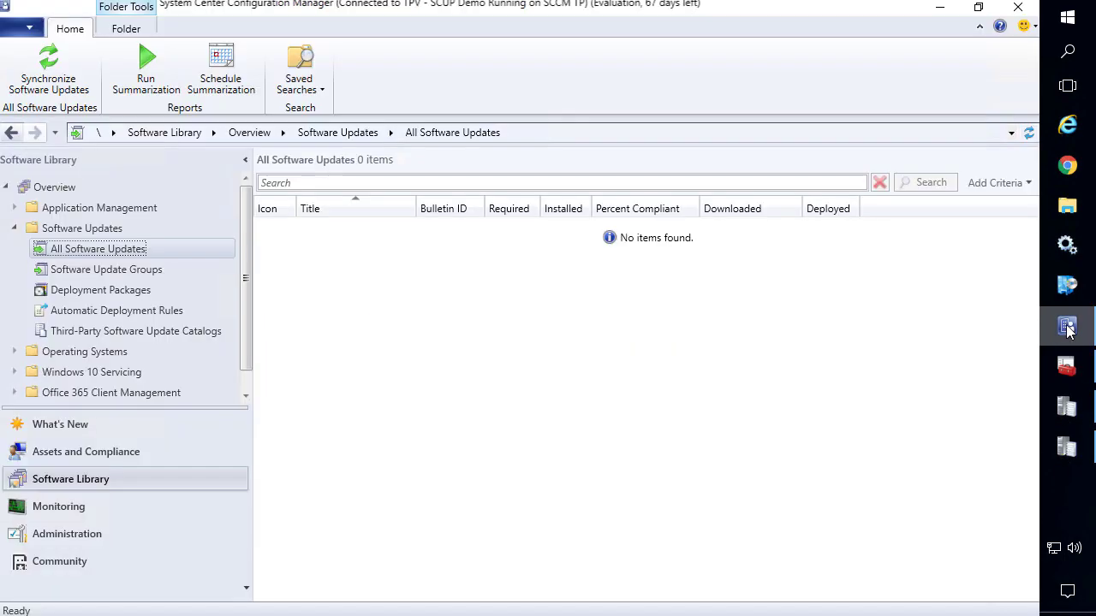
left_click(1029, 134)
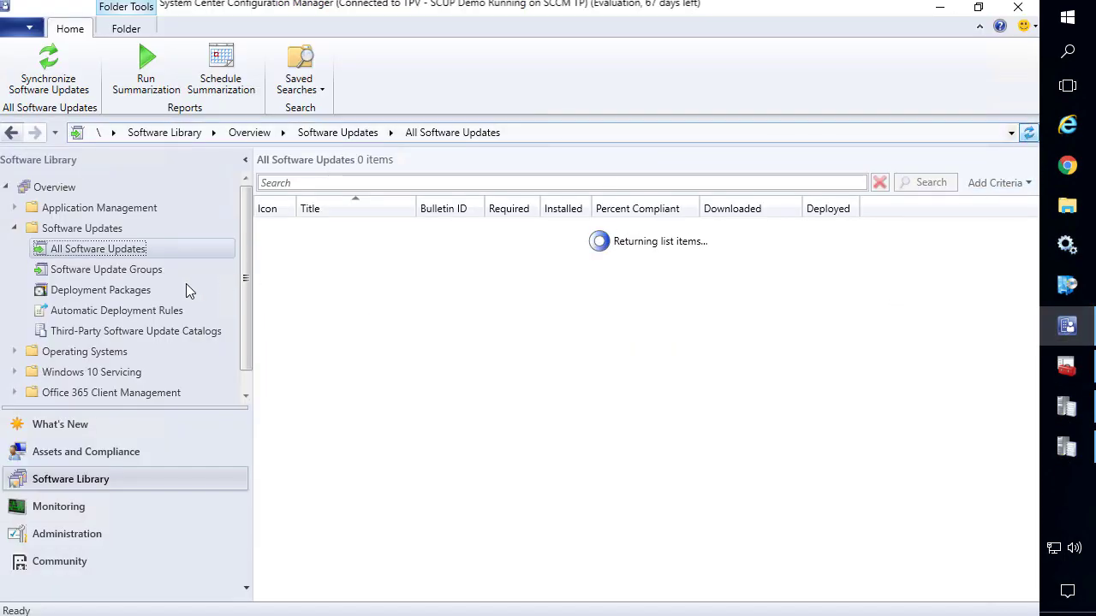
left_click_drag(411, 206, 488, 203)
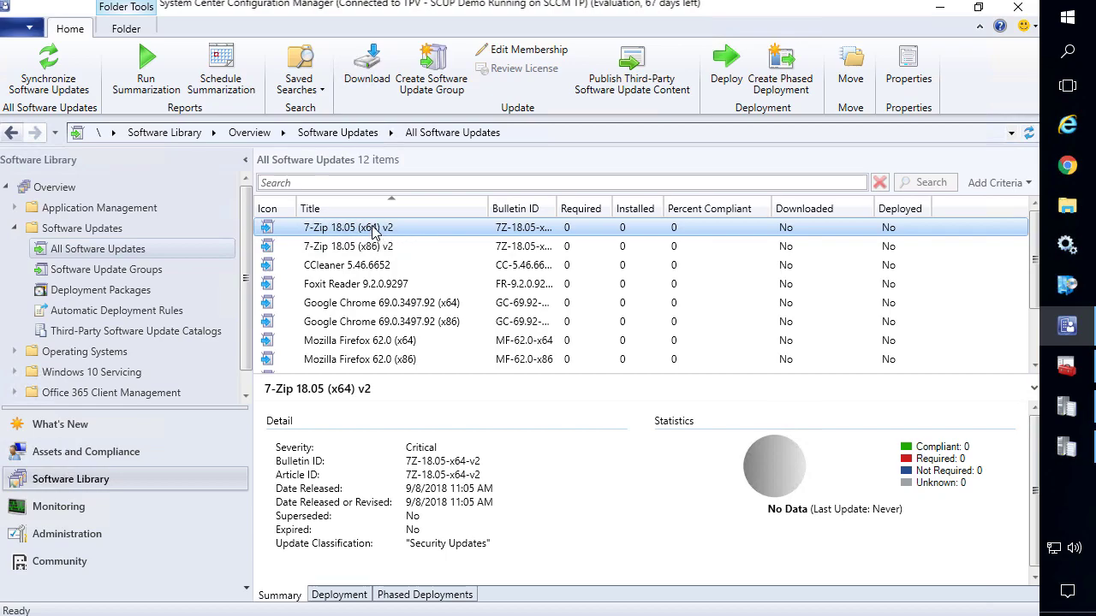
left_click_drag(556, 208, 577, 208)
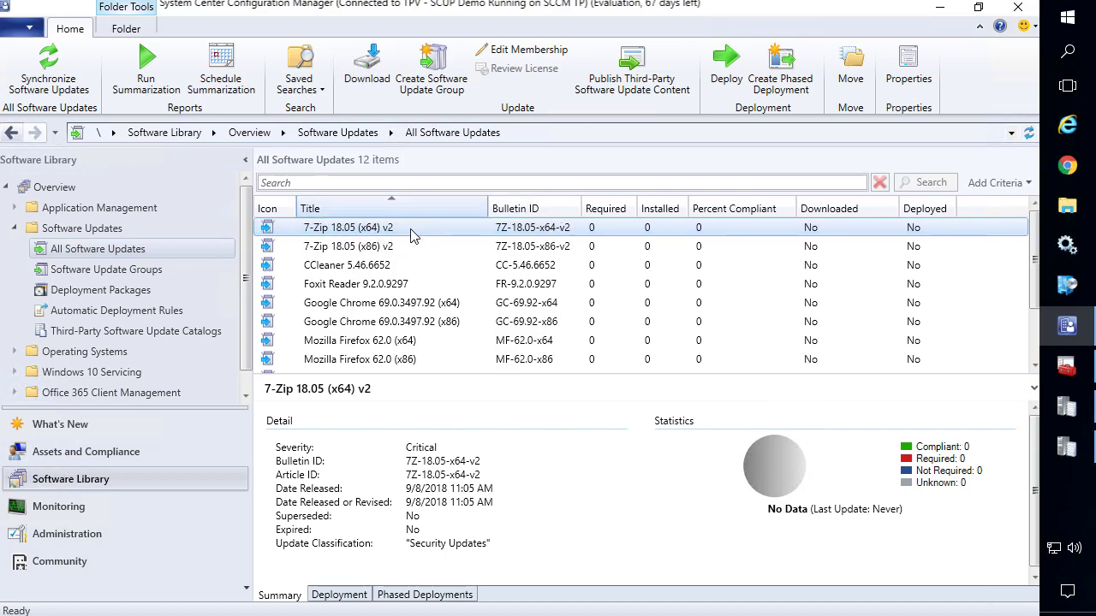
Step: Publish the third-party software update content for 7-Zip 18.05 (x64) v2
right_click(339, 232)
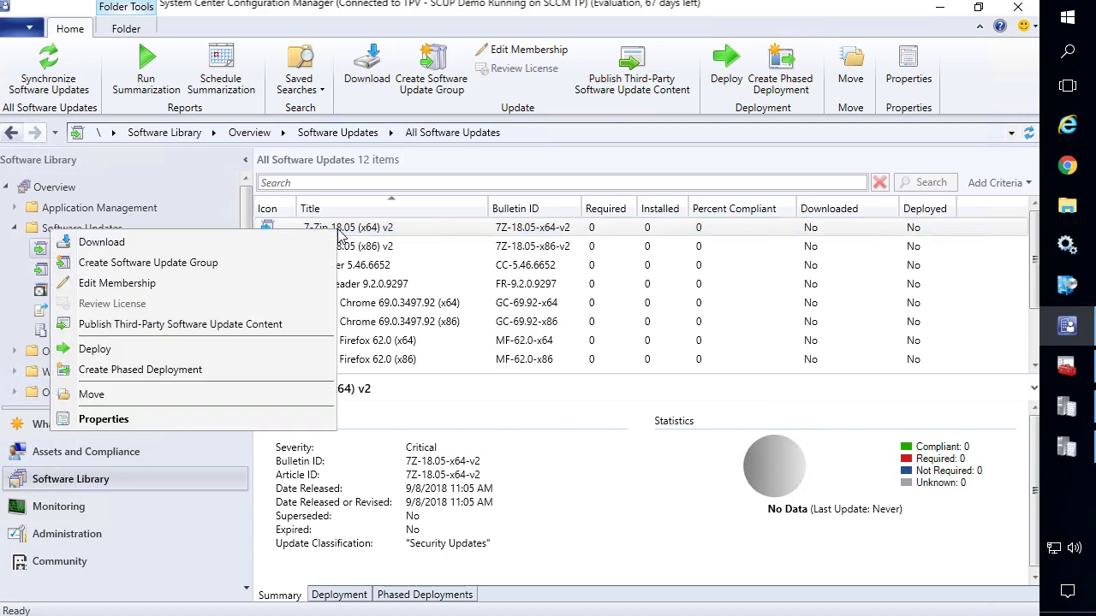
left_click(247, 326)
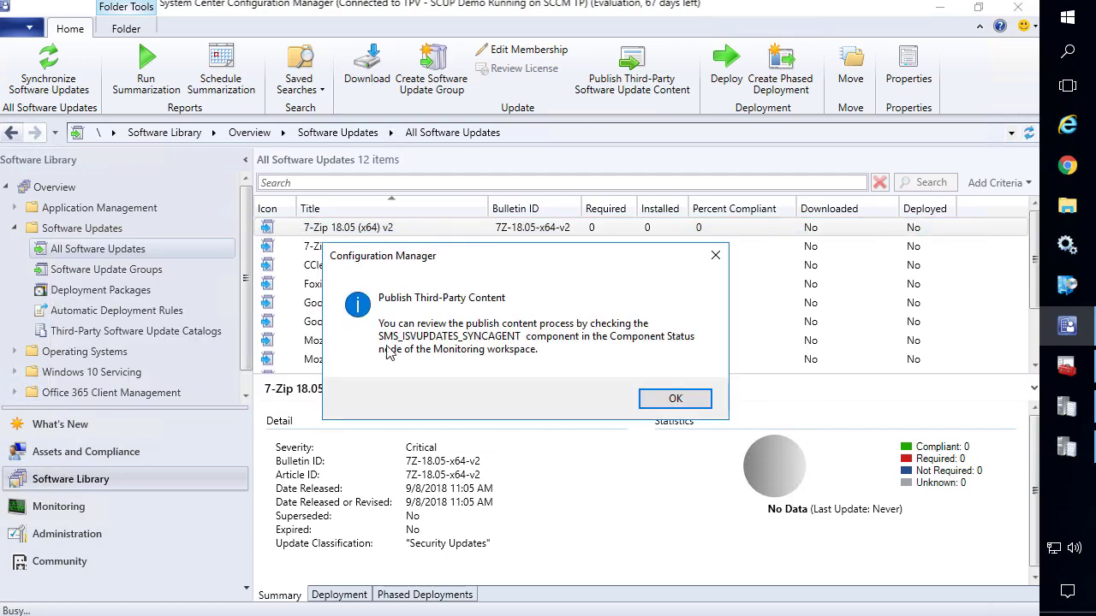
left_click(704, 400)
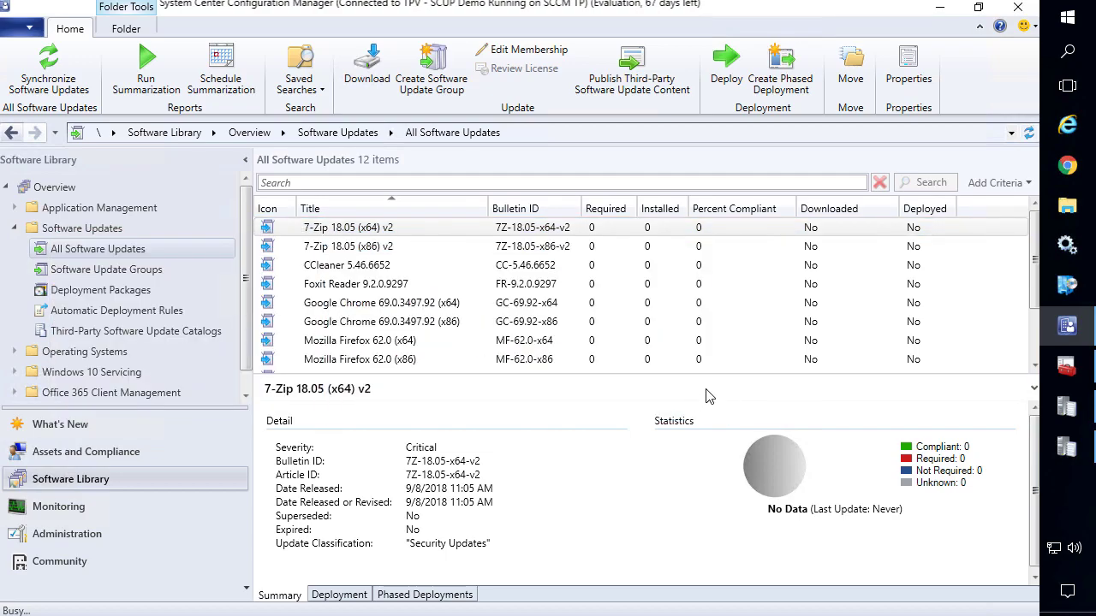
Step: Switch to the SMS_ISVUPDATES_SYNCAGENT log, examine the content publishing entries for the 7-Zip update, and minimize the log
left_click(1067, 446)
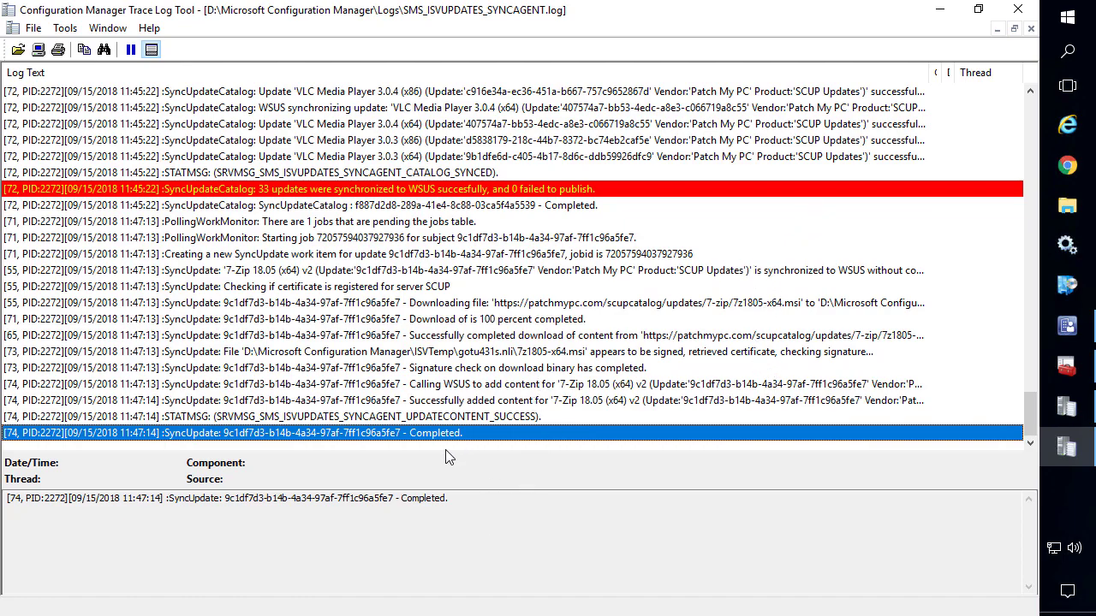
left_click(439, 418)
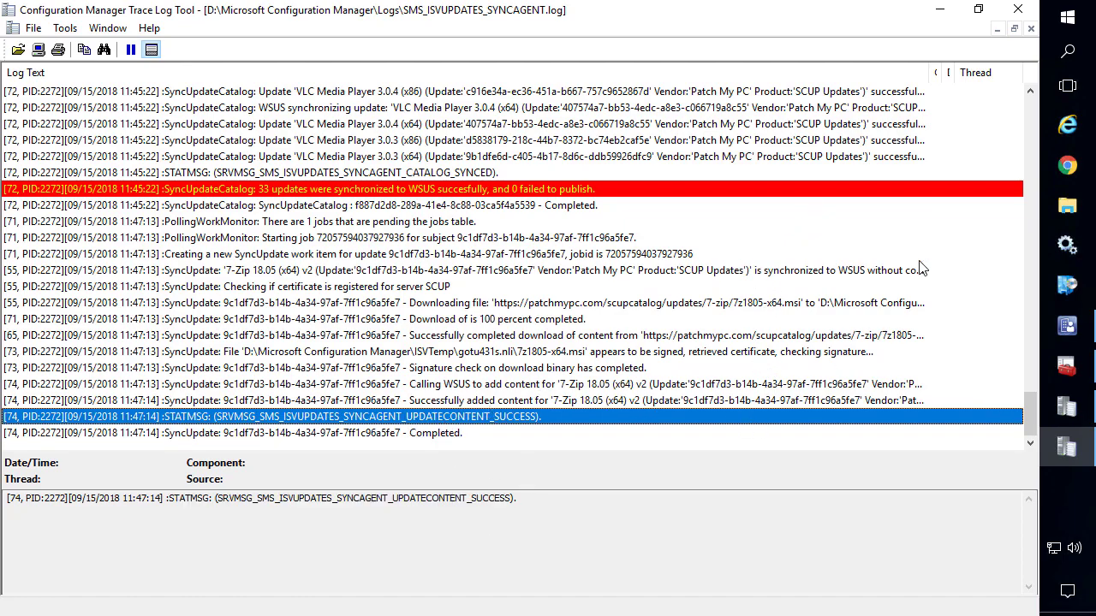
left_click(941, 9)
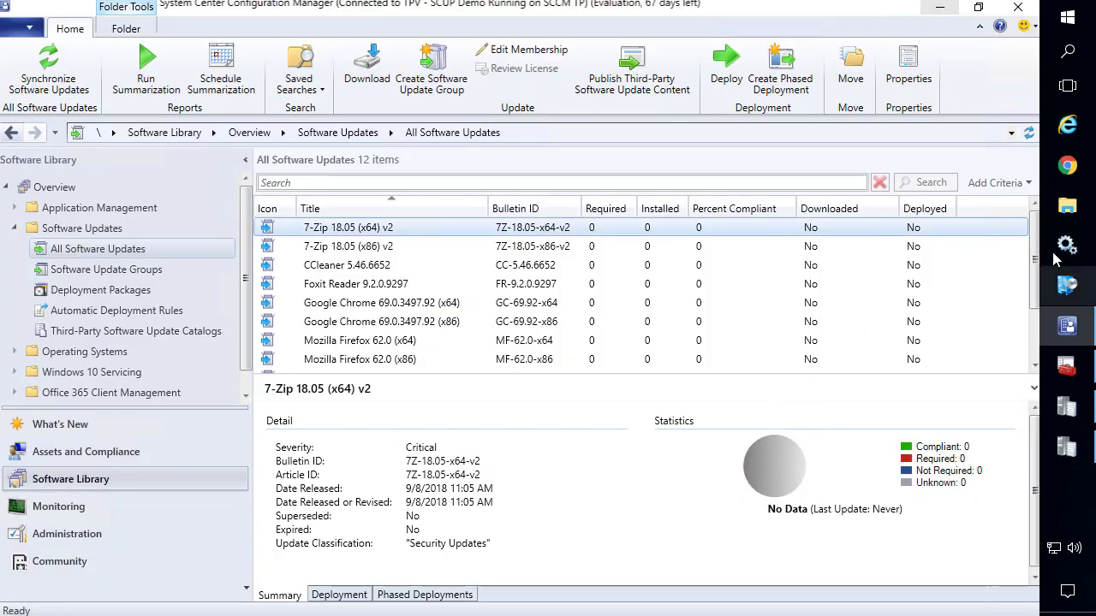
Step: Open File Explorer, browse to WSUS\WsusContent\5A on SCCM_ContentLibrary (J:), and widen the Name column to read the full cabinet file name
left_click(1067, 206)
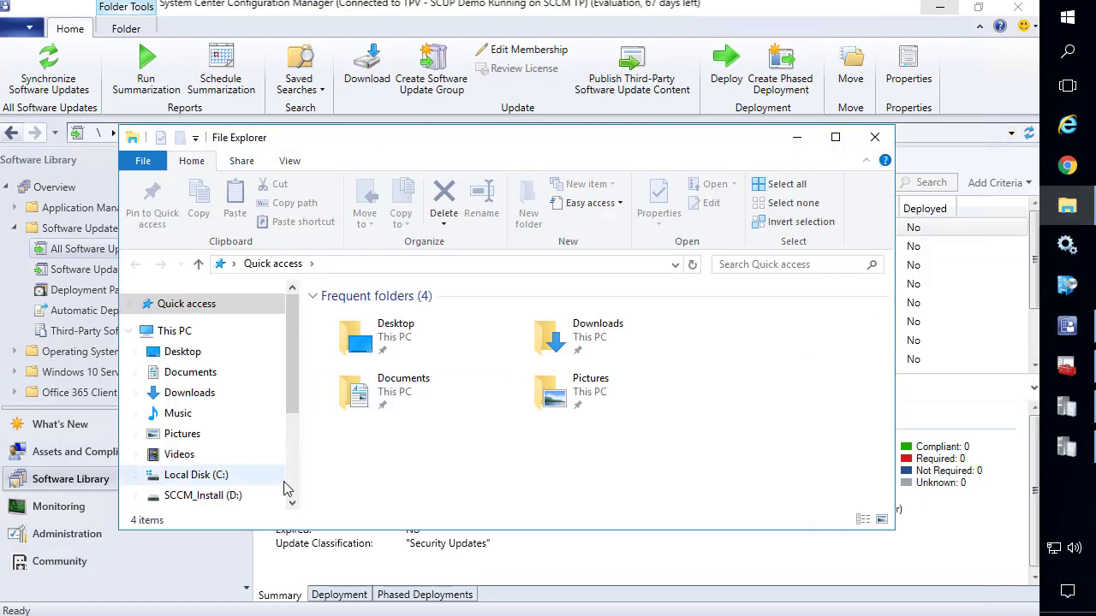
scroll(270, 446, "down", 2)
scroll(270, 445, "down", 3)
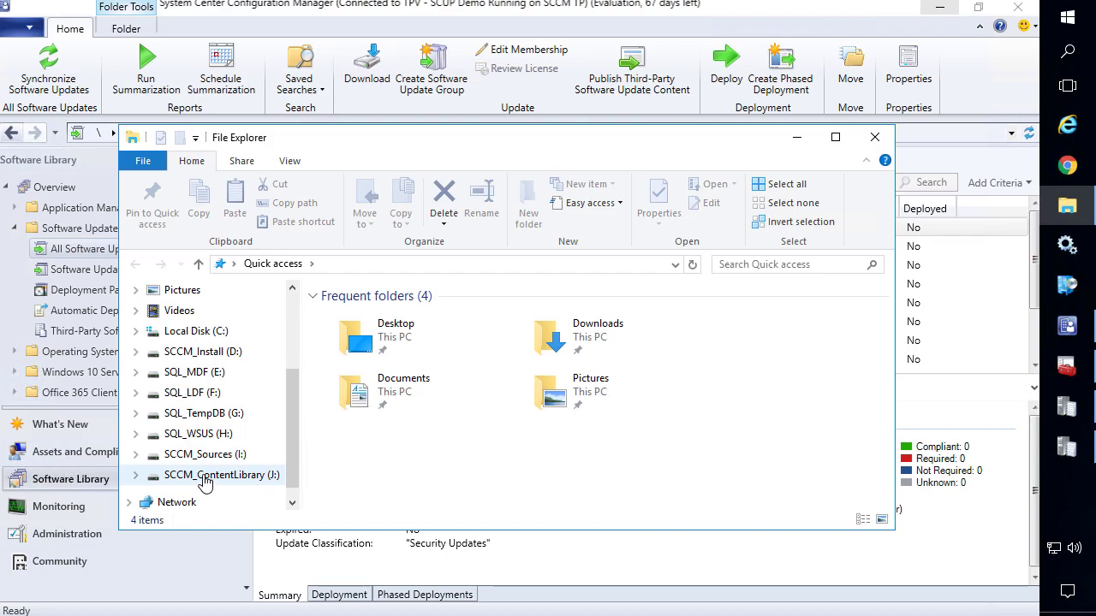
left_click(204, 482)
double_click(360, 429)
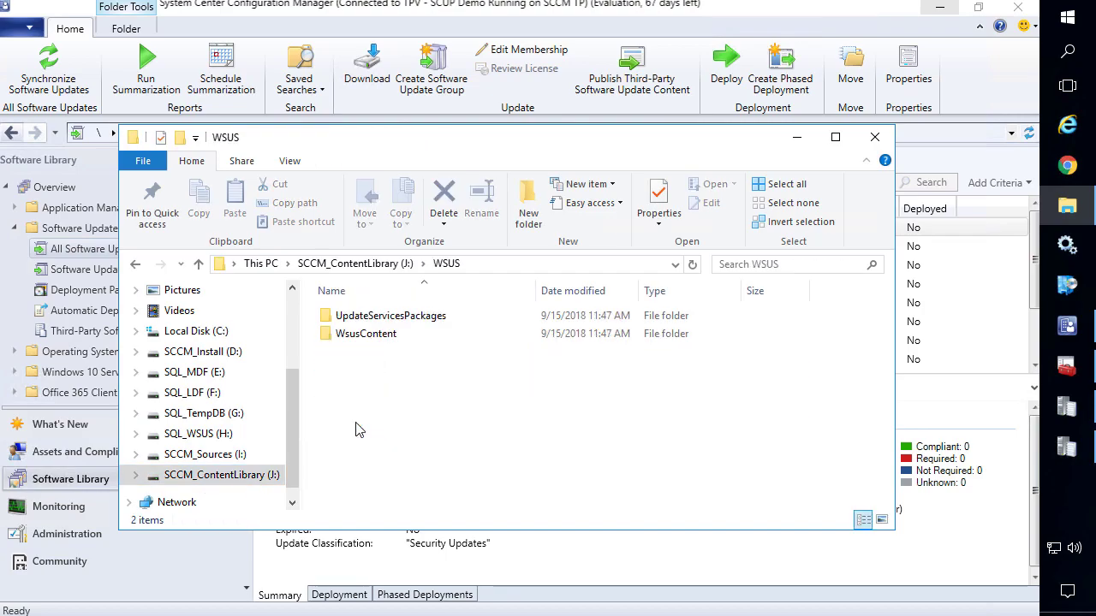
double_click(366, 335)
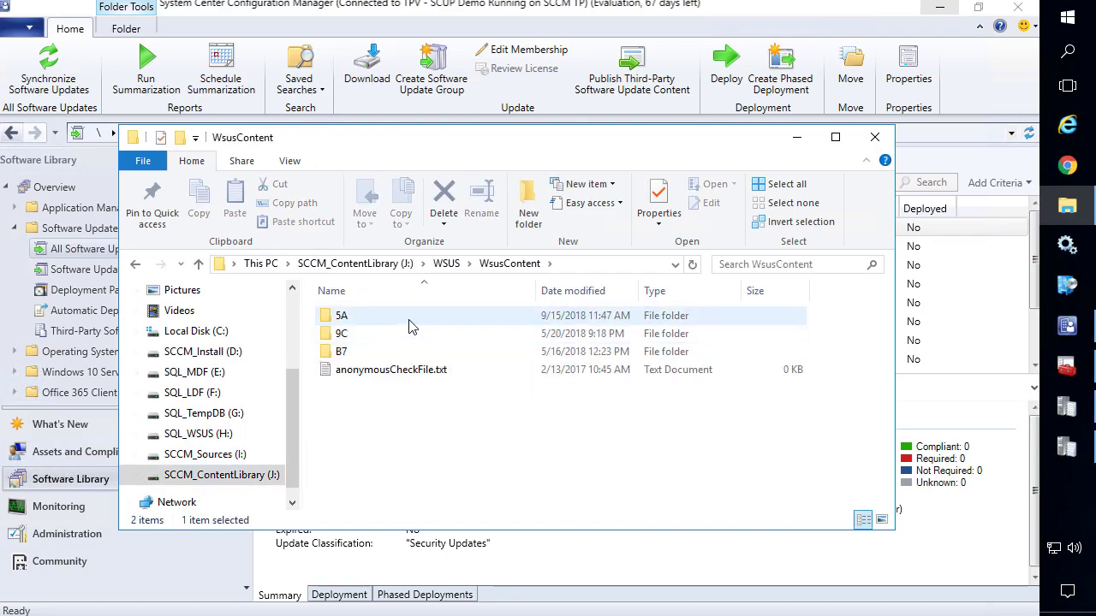
double_click(383, 325)
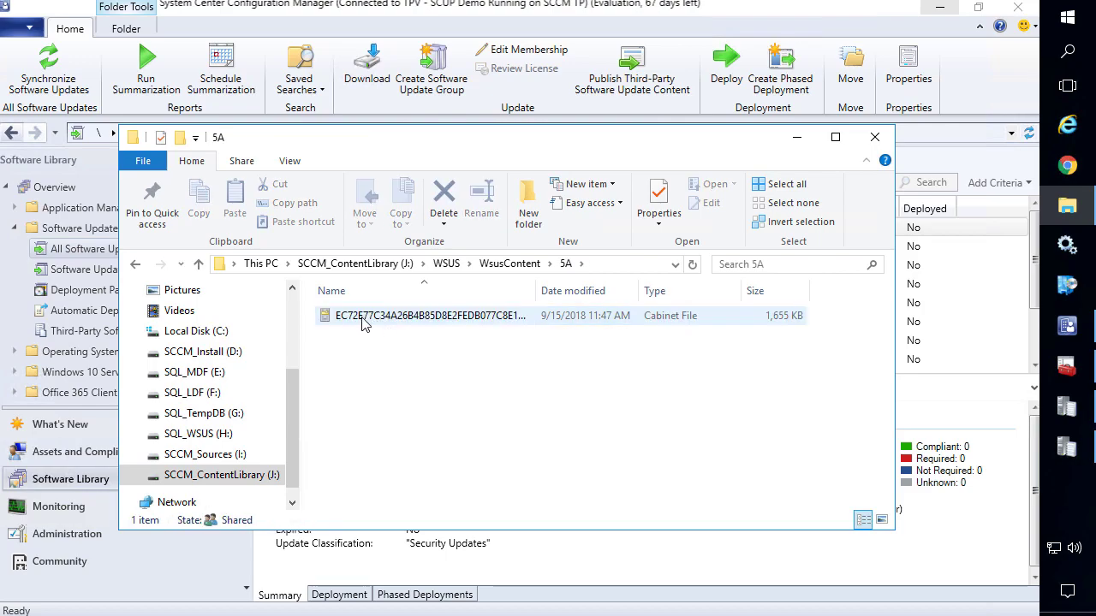
left_click_drag(538, 291, 605, 291)
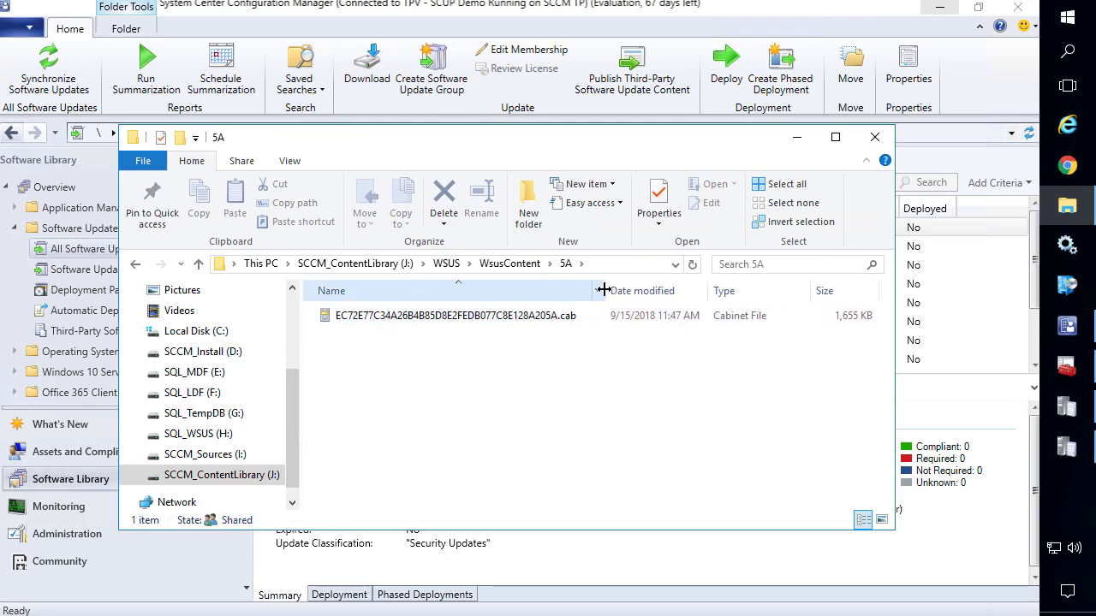
Step: Check the cabinet file's sha256 digital signature and its certificate's certification path, including CONTOSO-DC-CA, and close the dialogs and File Explorer
right_click(496, 317)
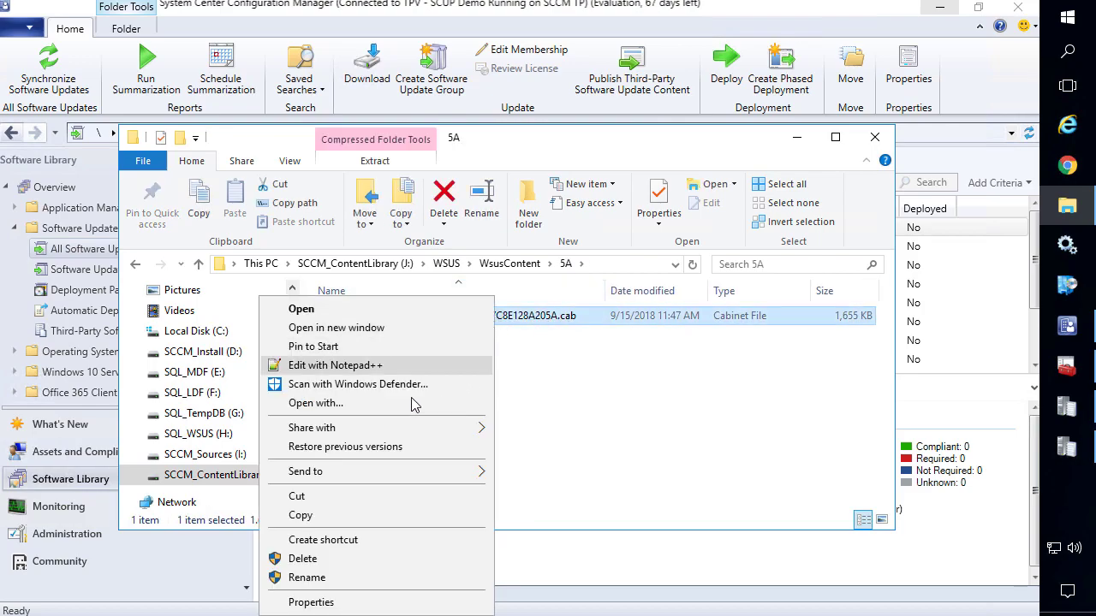
left_click(331, 608)
left_click(583, 213)
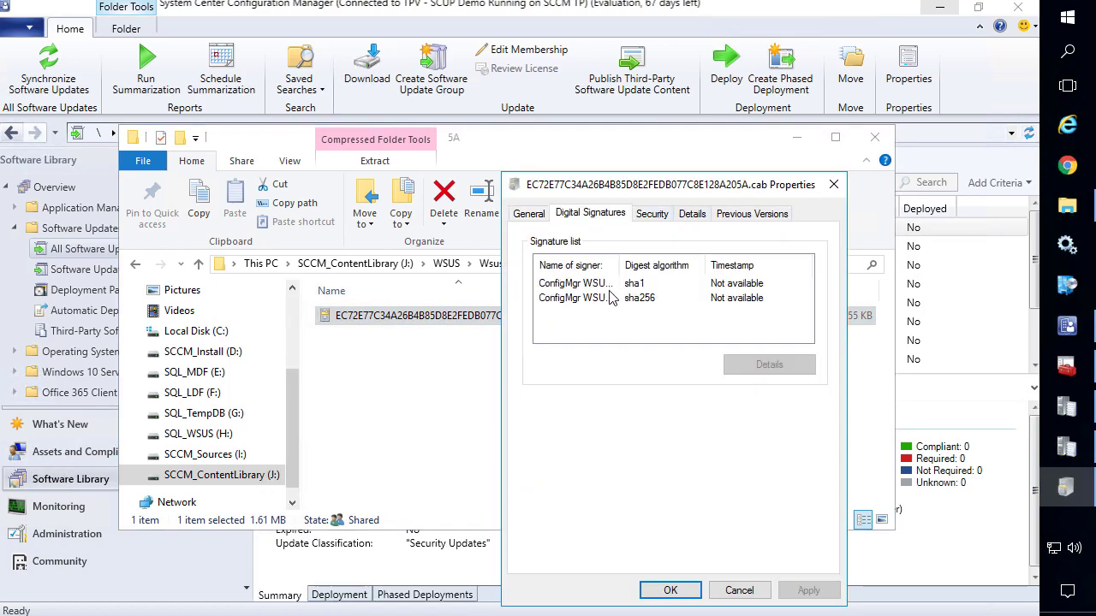
left_click_drag(620, 261, 660, 262)
double_click(595, 297)
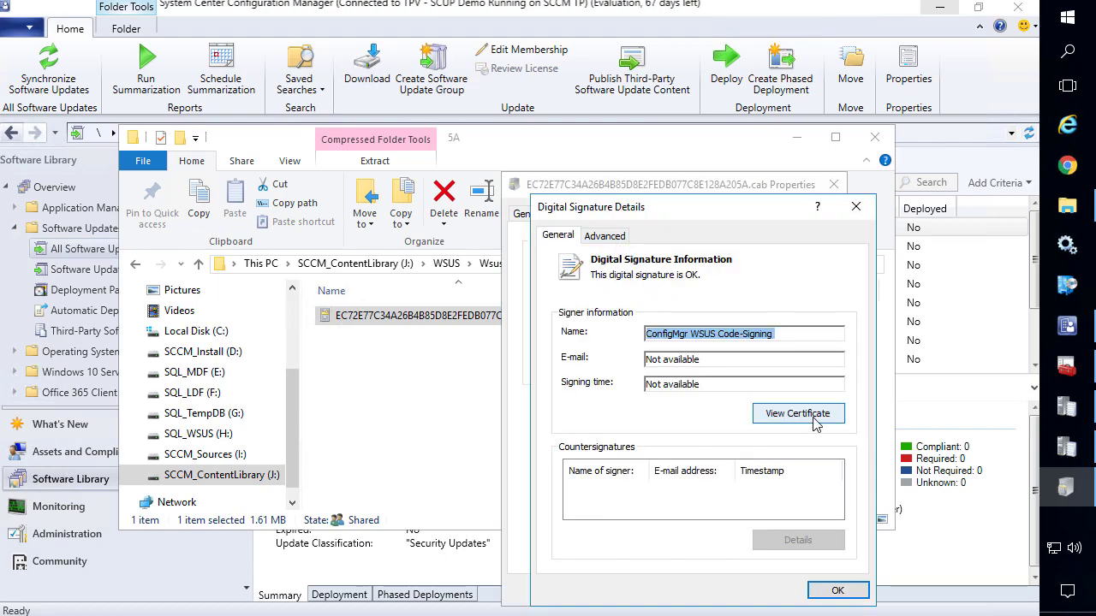
left_click(802, 415)
left_click(696, 207)
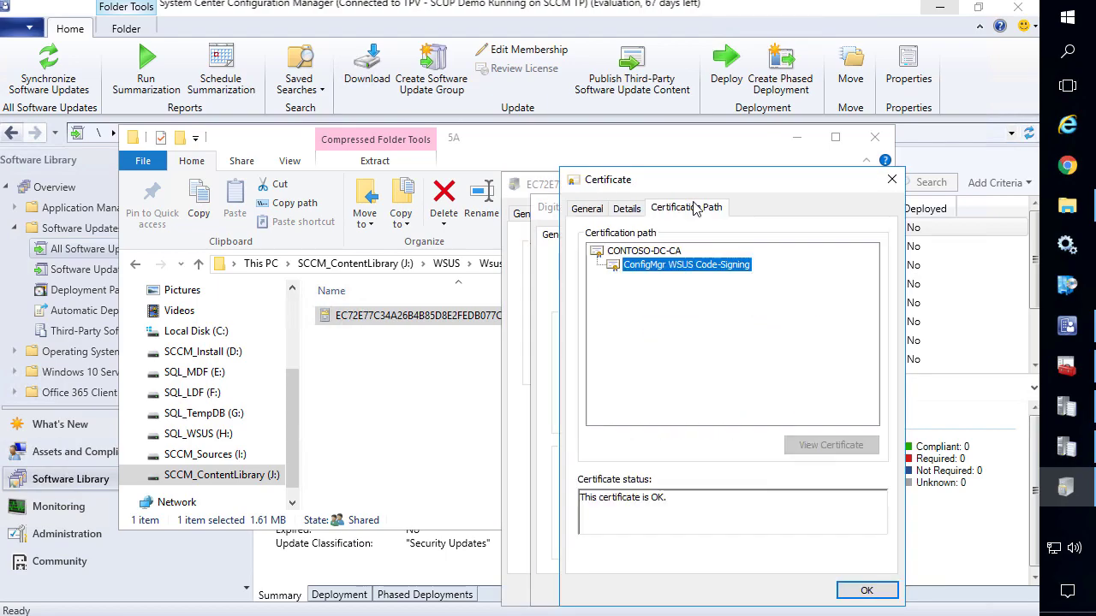
left_click(644, 251)
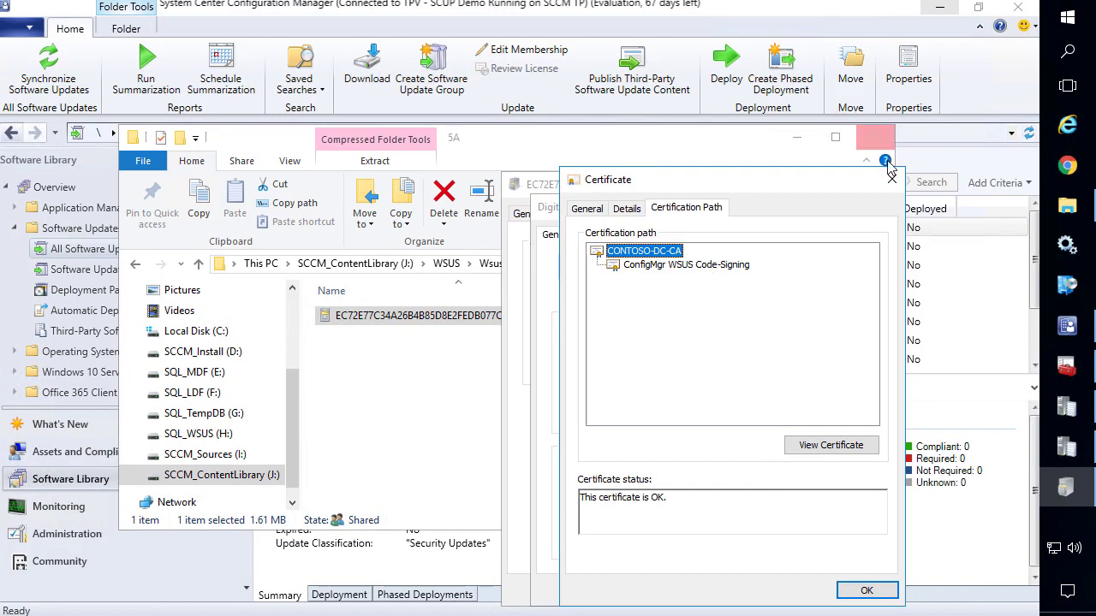
left_click(1091, 104)
left_click(853, 206)
left_click(833, 184)
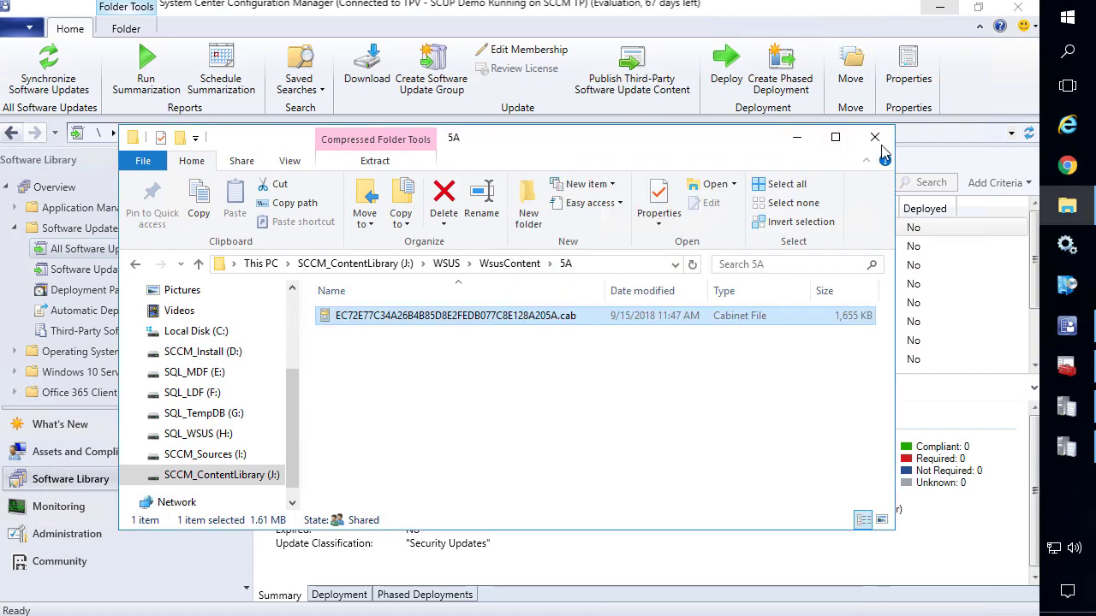
left_click(874, 138)
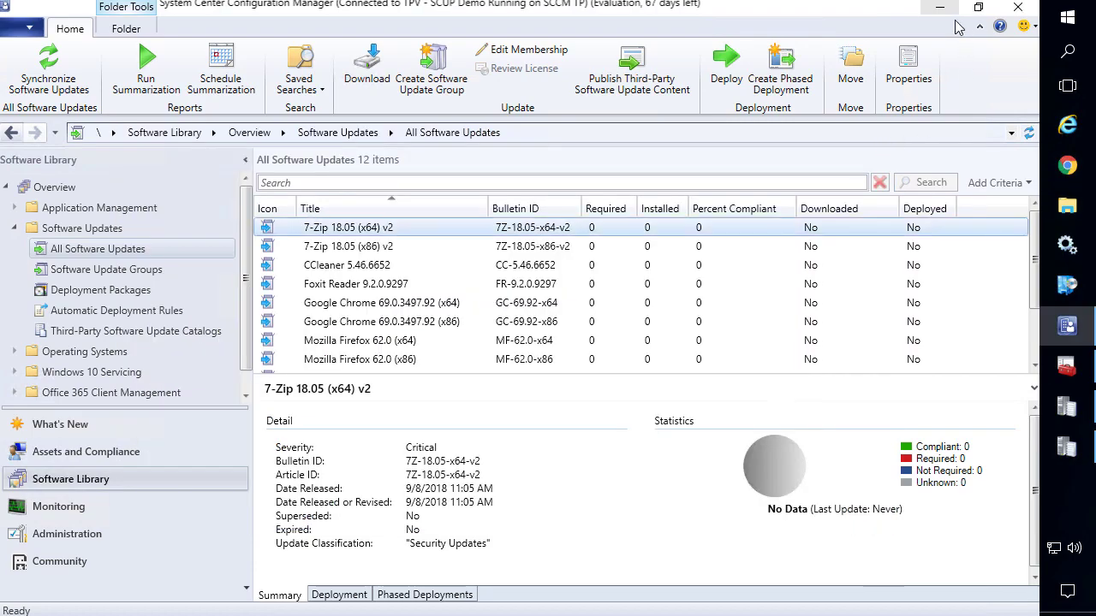
Step: Minimize the open windows, open the Certificates folder on the desktop, and select May8-2018-May8-2019-DigiCert.pfx
left_click(938, 15)
left_click(937, 15)
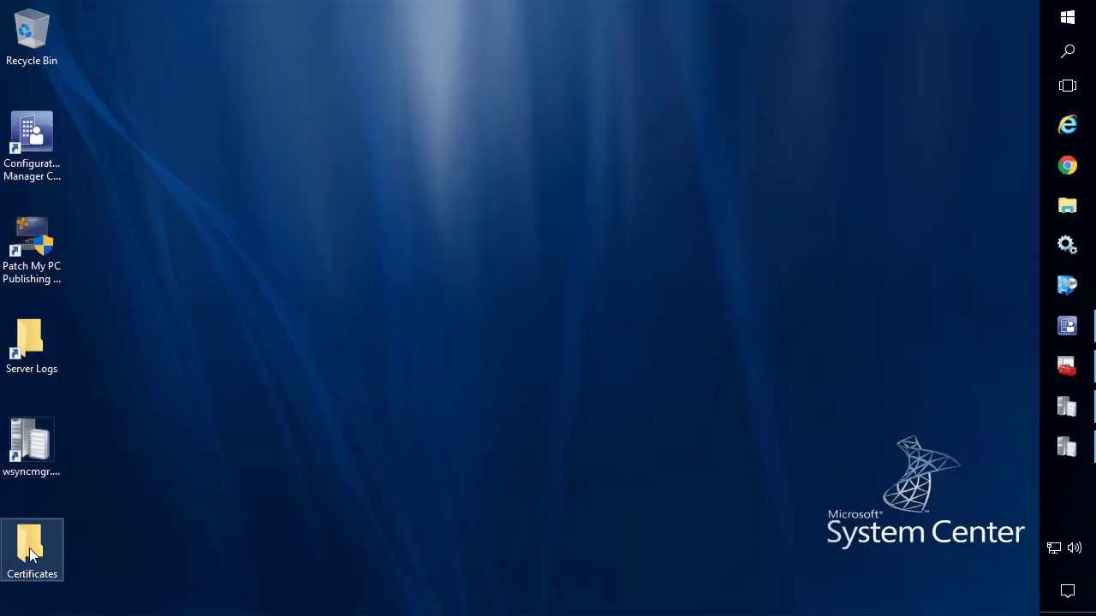
double_click(30, 555)
left_click(439, 336)
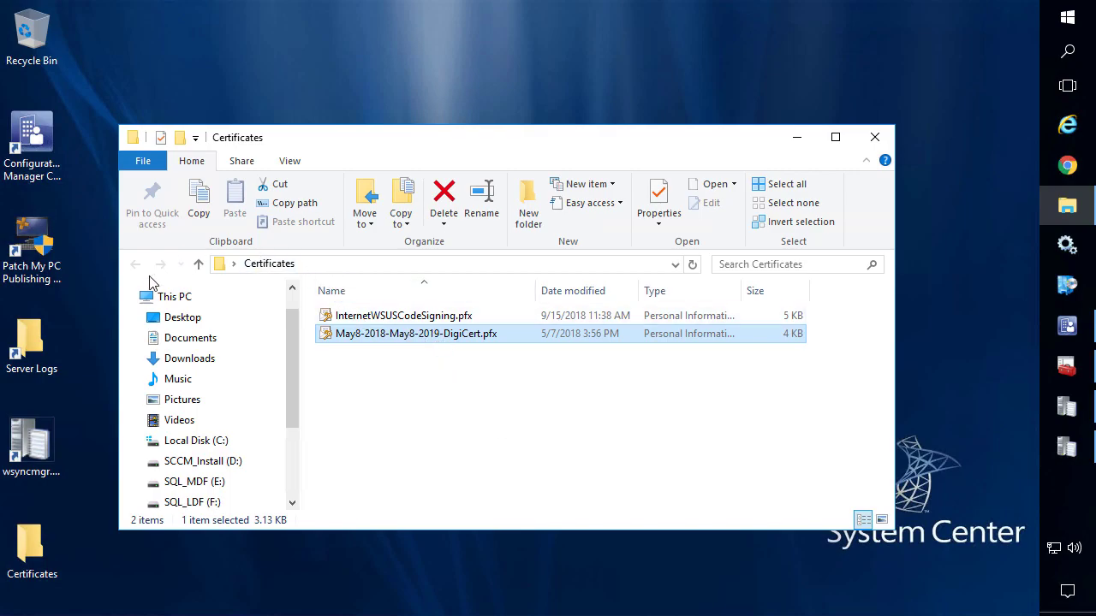
Step: Open the Patch My PC publishing settings, import May8-2018-May8-2019-DigiCert.pfx by entering its certificate password, and save the settings
double_click(34, 250)
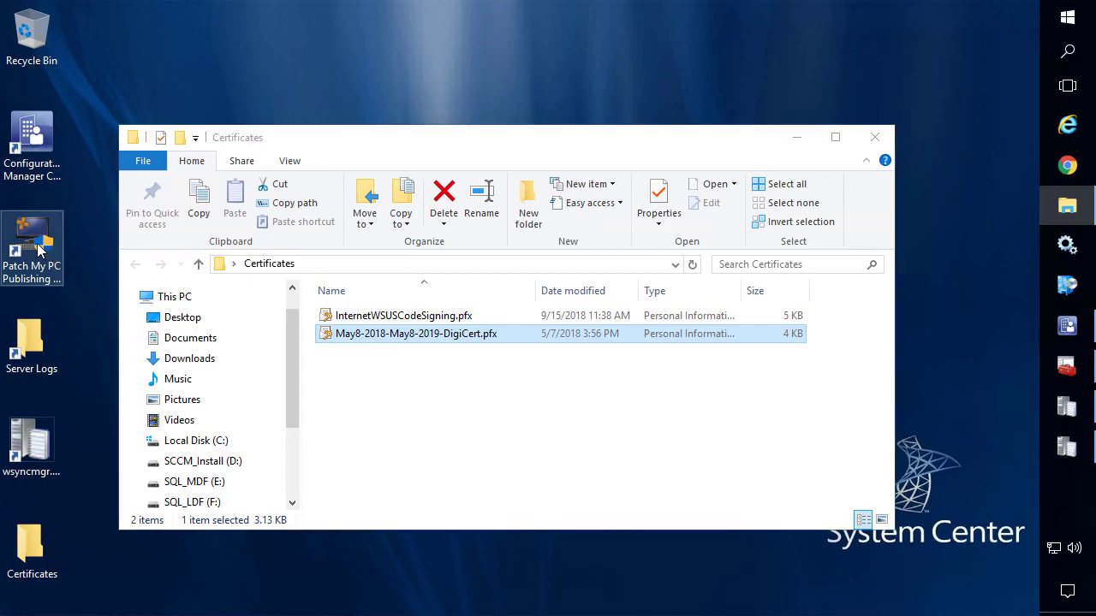
left_click(470, 420)
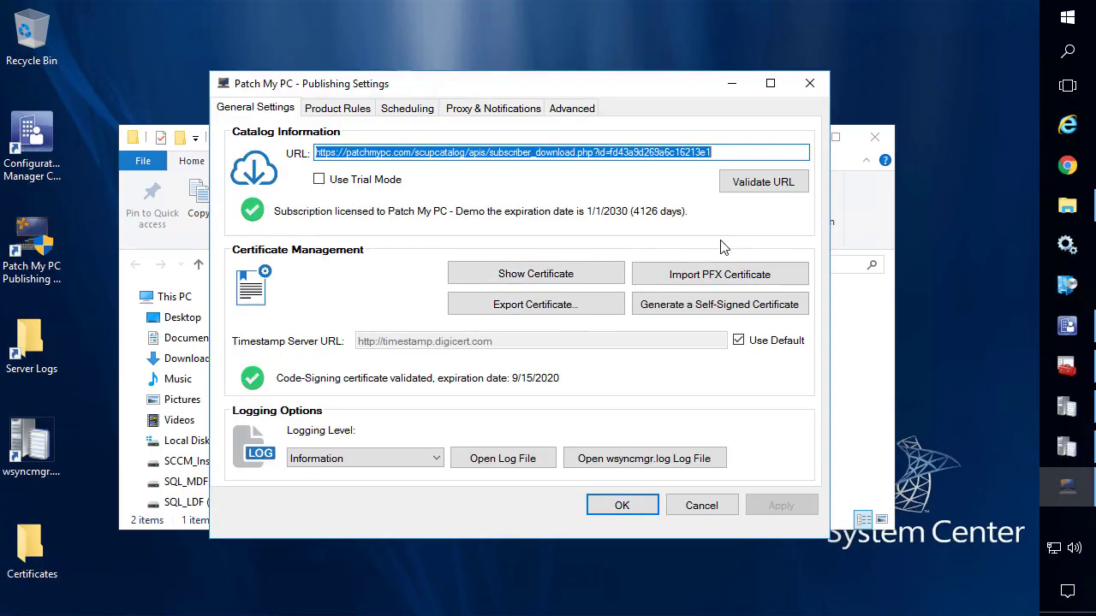
left_click(703, 275)
left_click(574, 389)
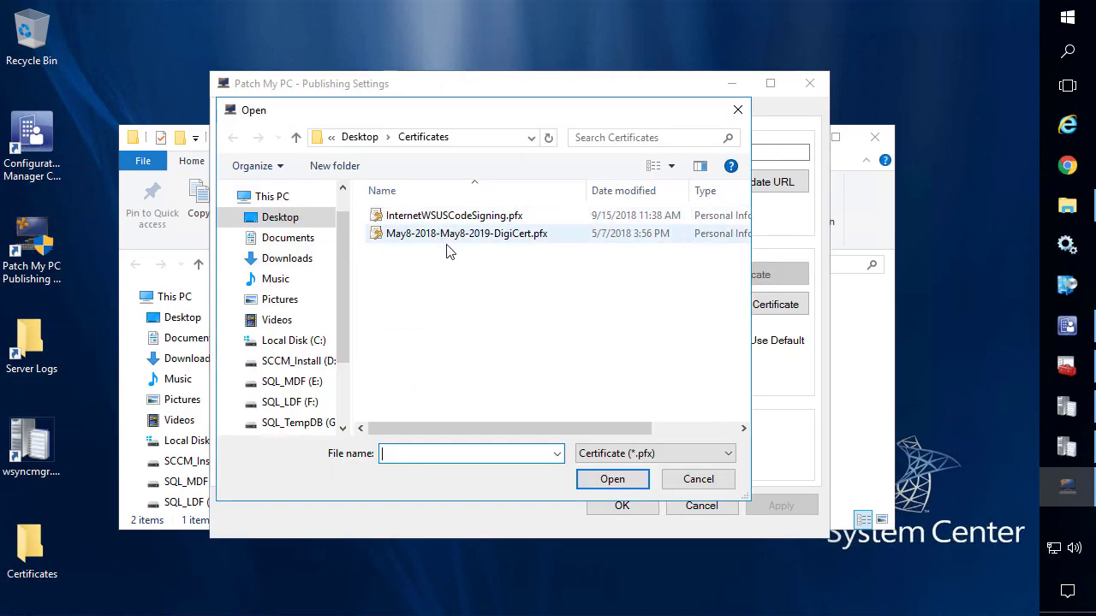
double_click(450, 233)
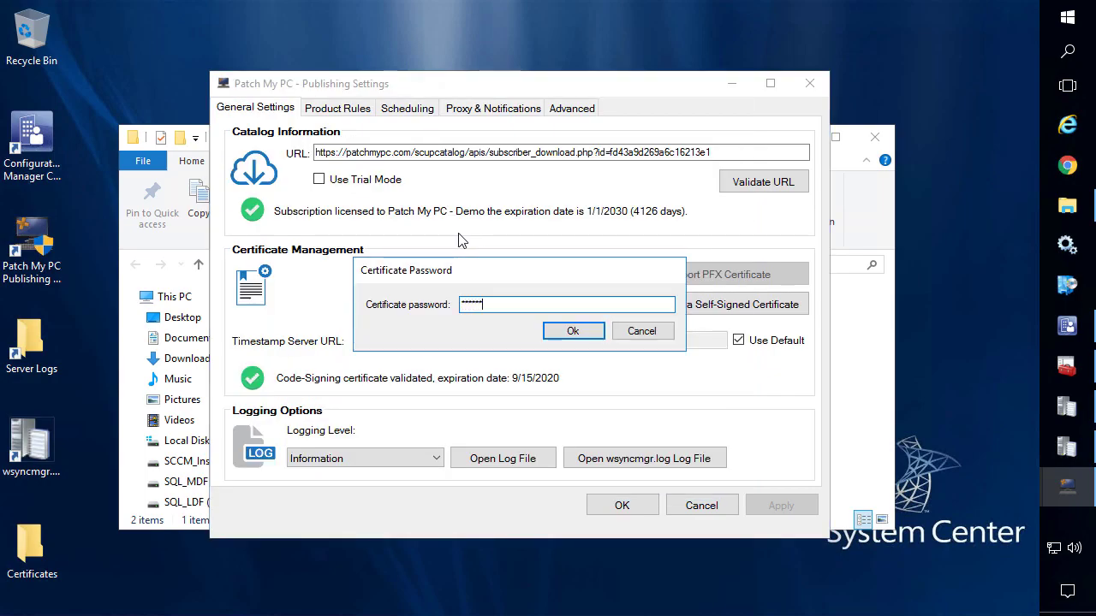
left_click(575, 337)
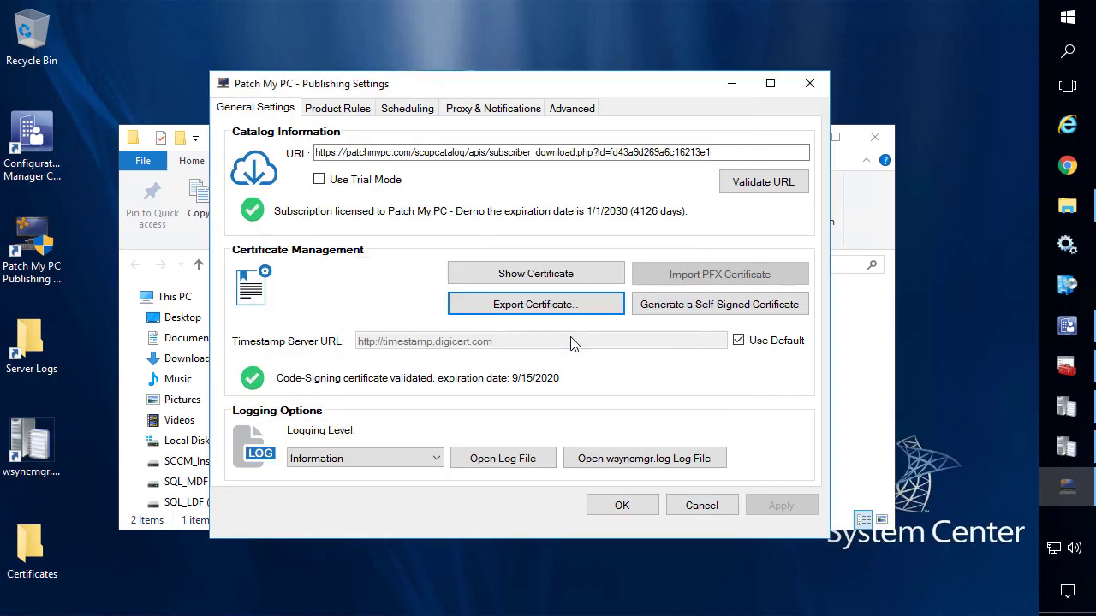
left_click(621, 382)
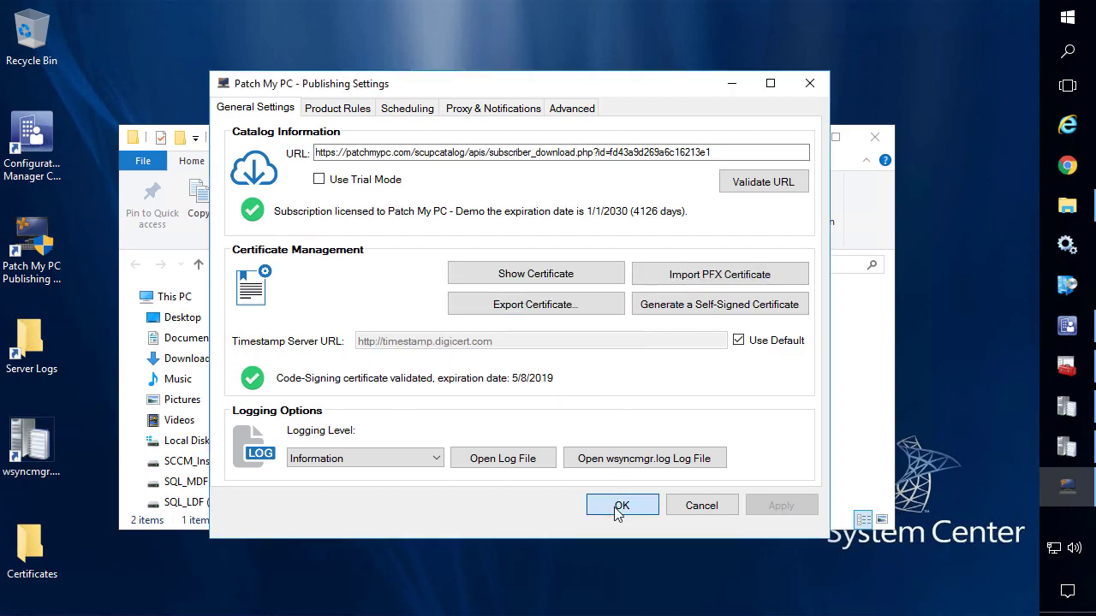
left_click(622, 506)
left_click(617, 380)
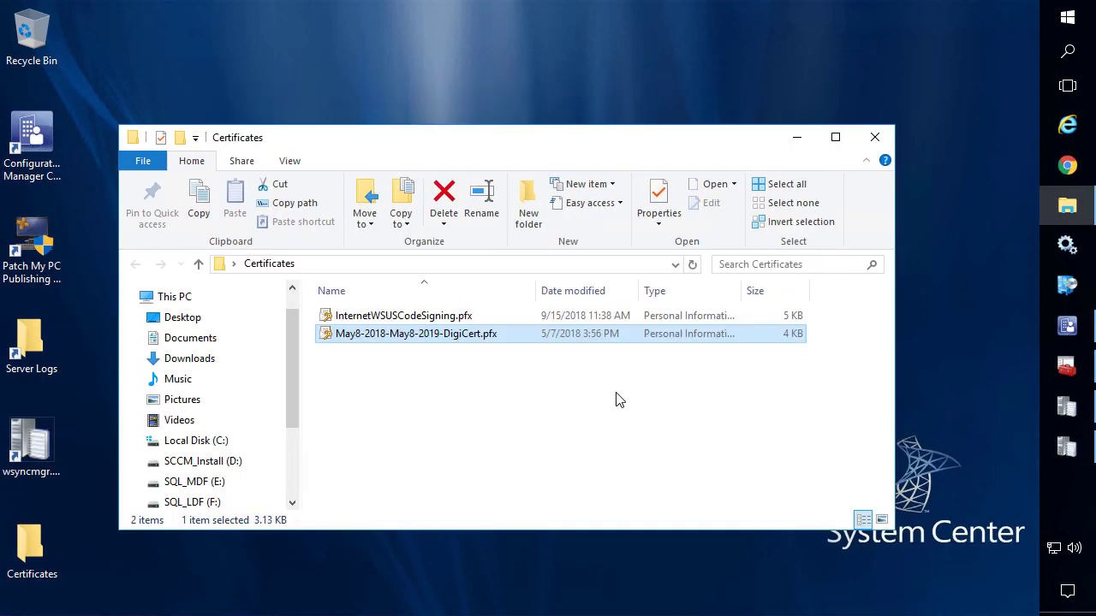
Step: Close the Certificates folder, run a software updates synchronization from the Configuration Manager console, and minimize the console
left_click(888, 138)
left_click(1066, 326)
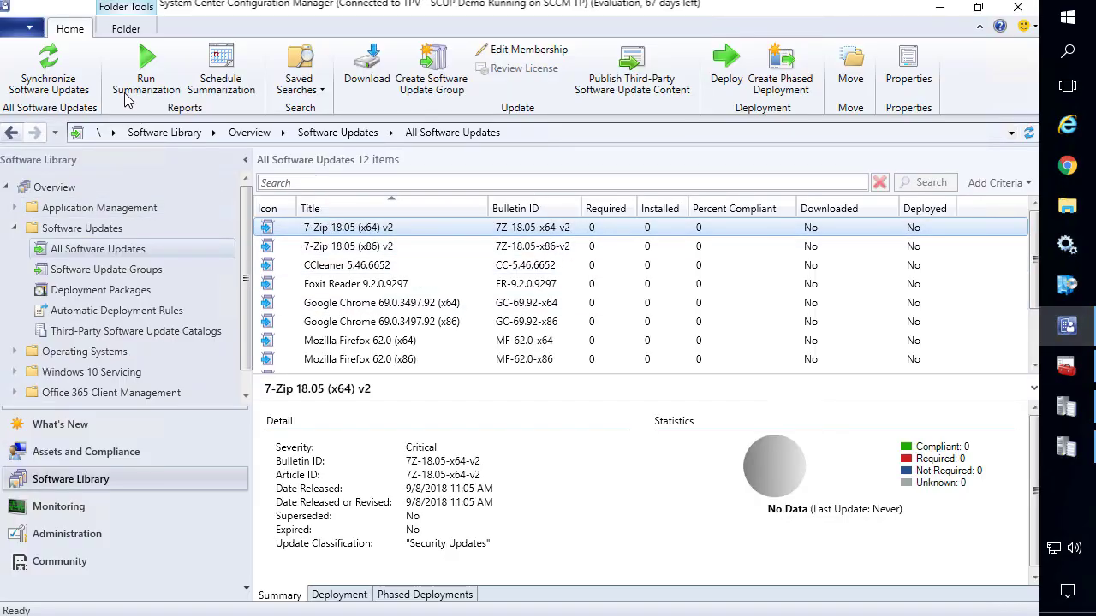
left_click(49, 68)
left_click(588, 421)
left_click(939, 7)
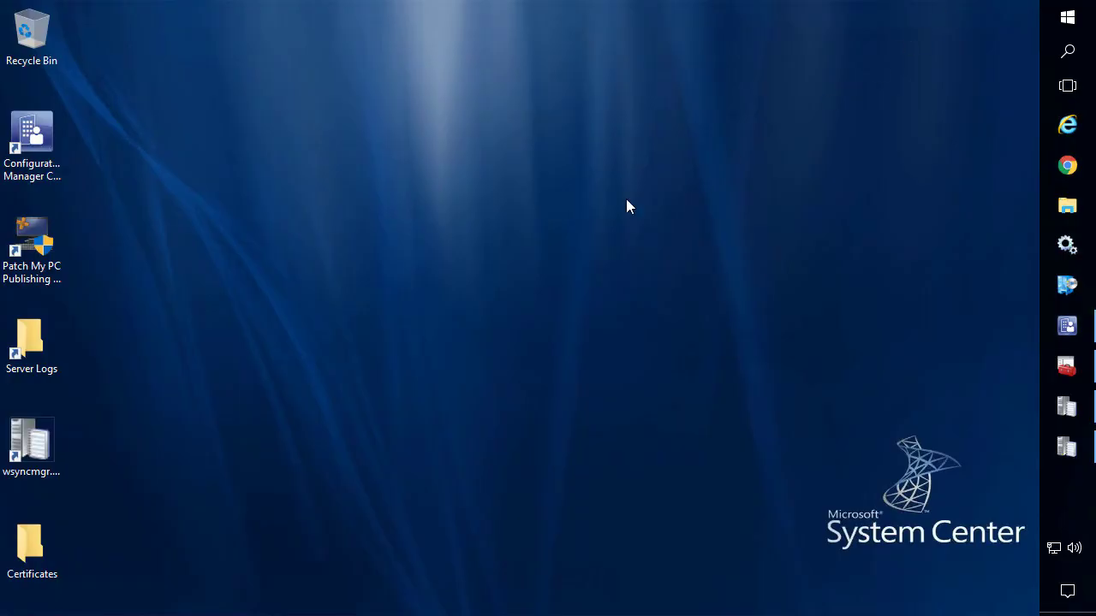
Step: Open the wsyncmgr log, examine the WSUS signing certificate thumbprint and database insertion entries, and minimize the log
double_click(34, 473)
double_click(362, 82)
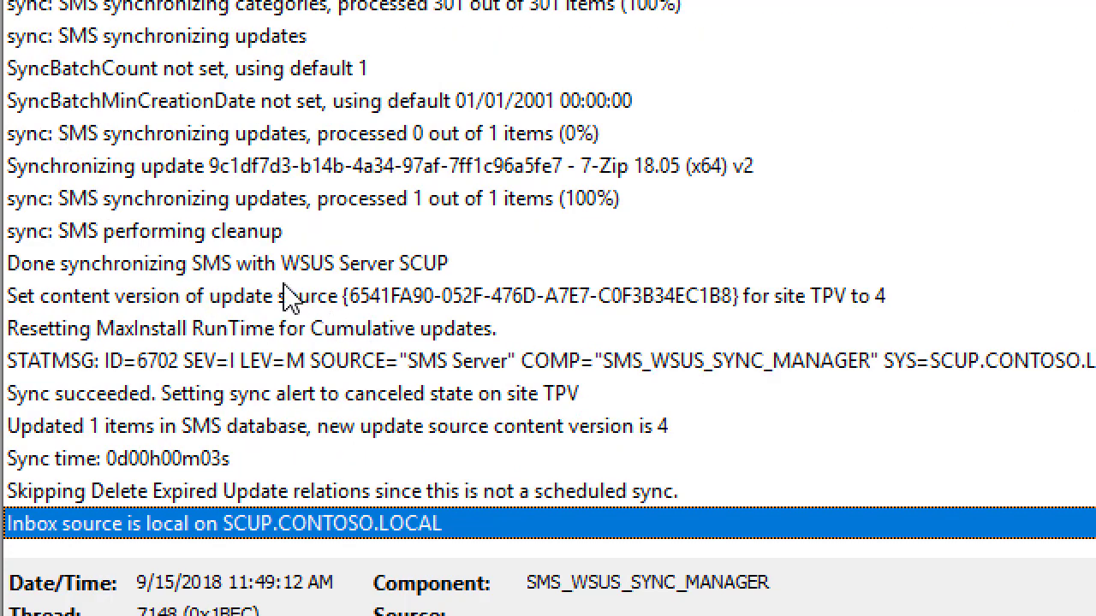
scroll(235, 274, "up", 6)
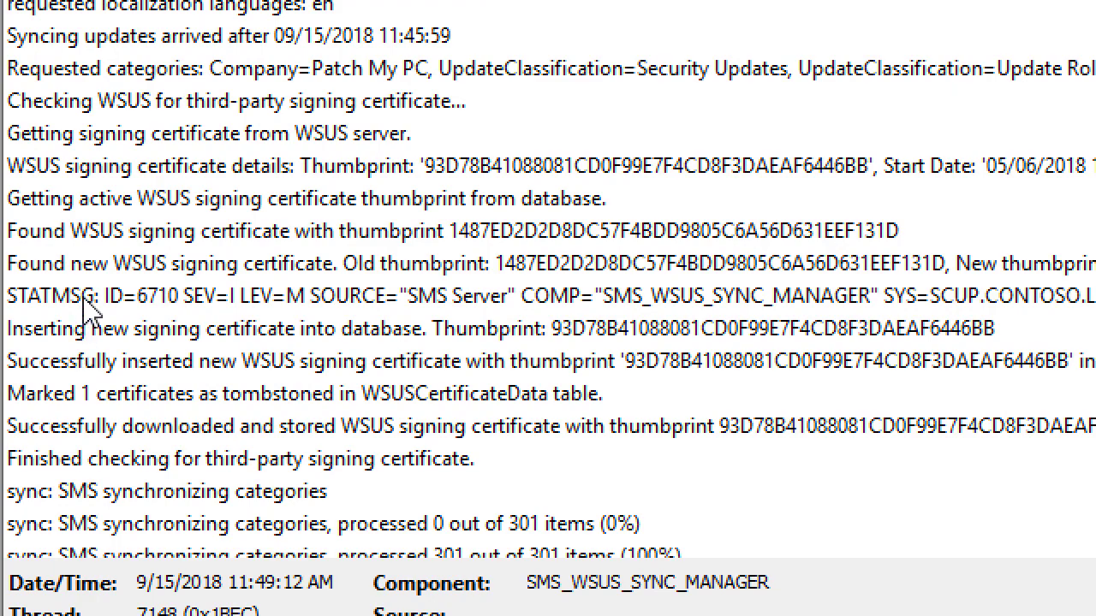
left_click(111, 242)
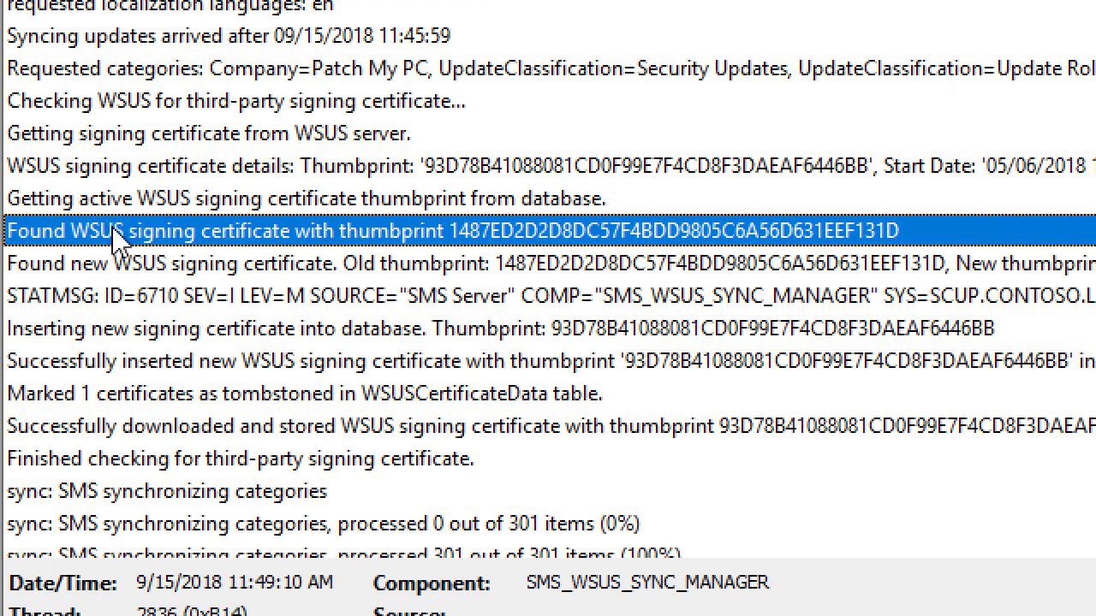
left_click(126, 339)
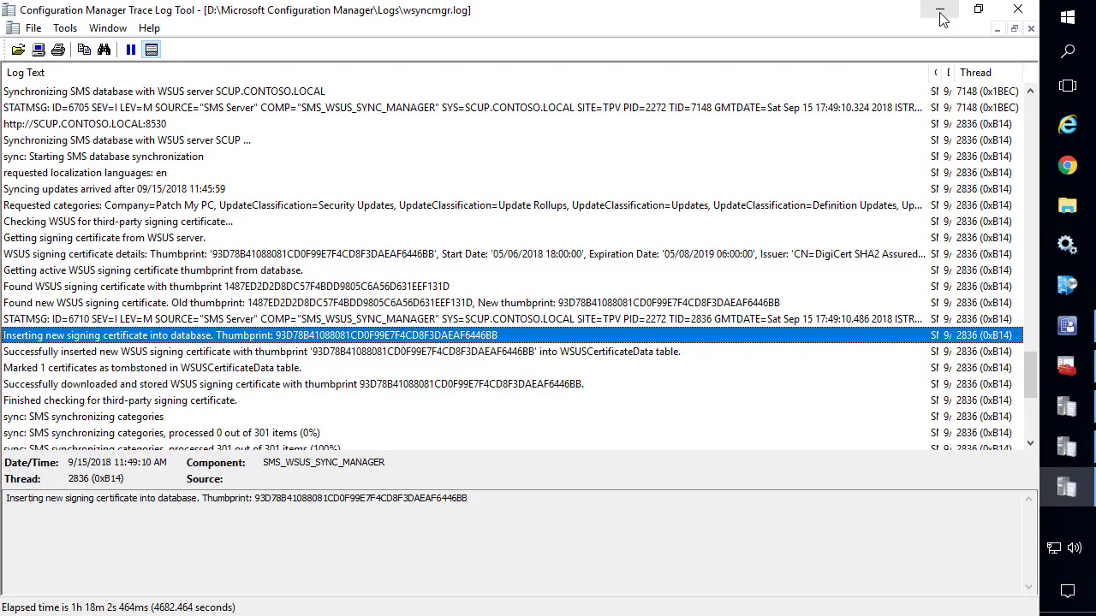
left_click(939, 10)
Step: Publish the third-party software update content for 7-Zip 18.05 (x86) v2 in Configuration Manager and refresh the updates list
left_click(1067, 326)
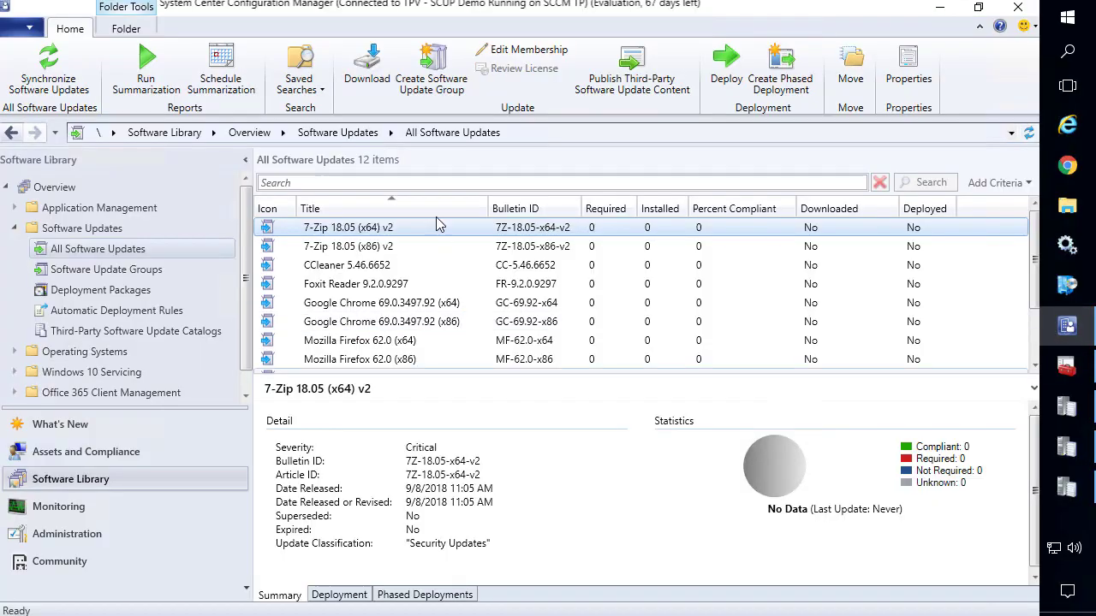
right_click(364, 246)
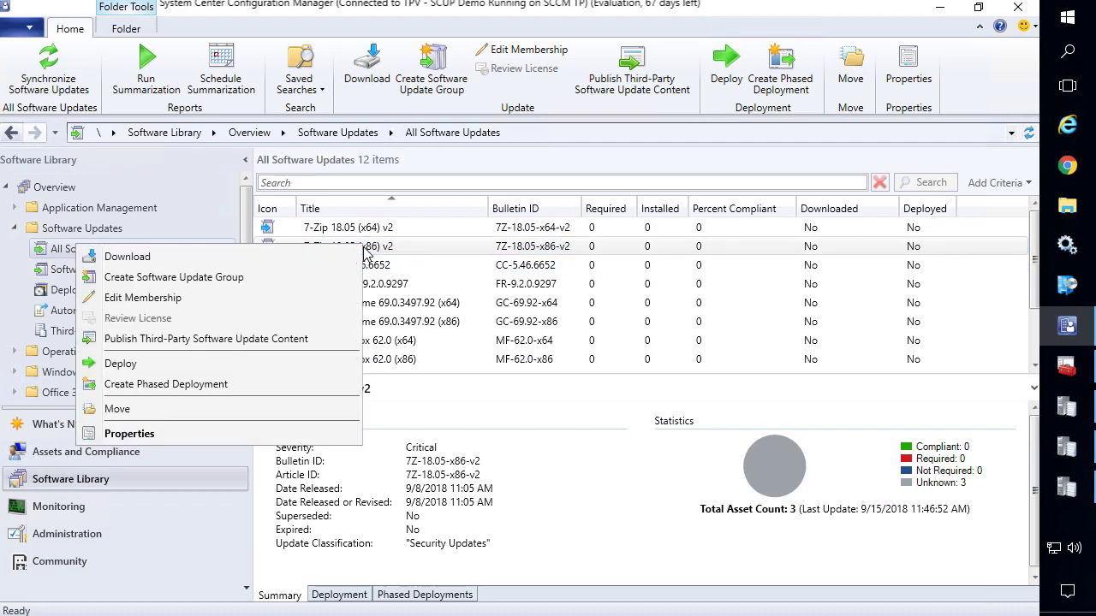
left_click(190, 341)
left_click(676, 399)
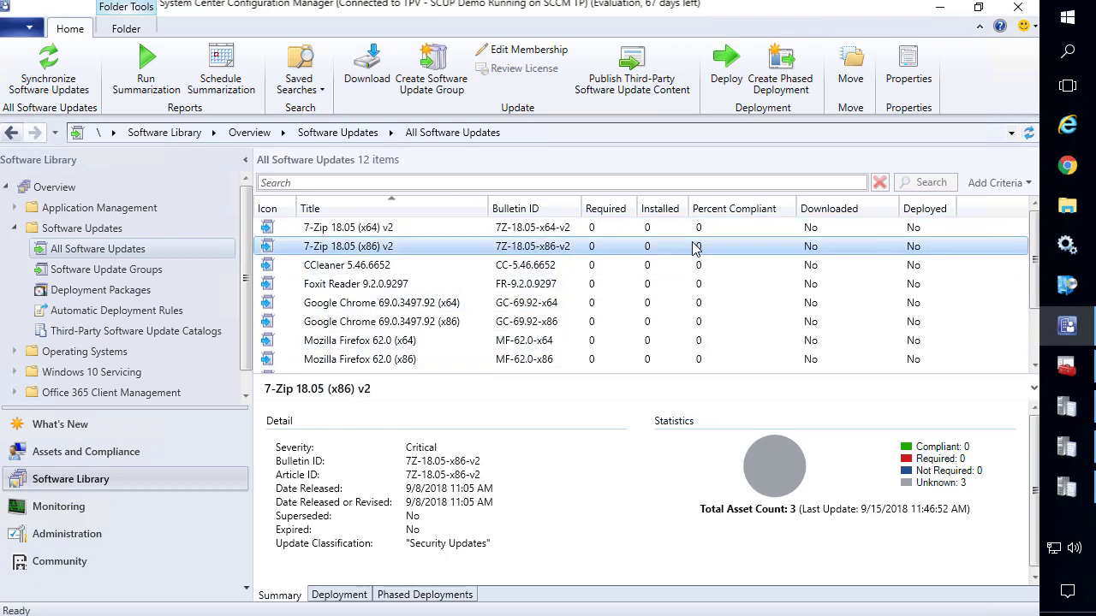
left_click(1030, 134)
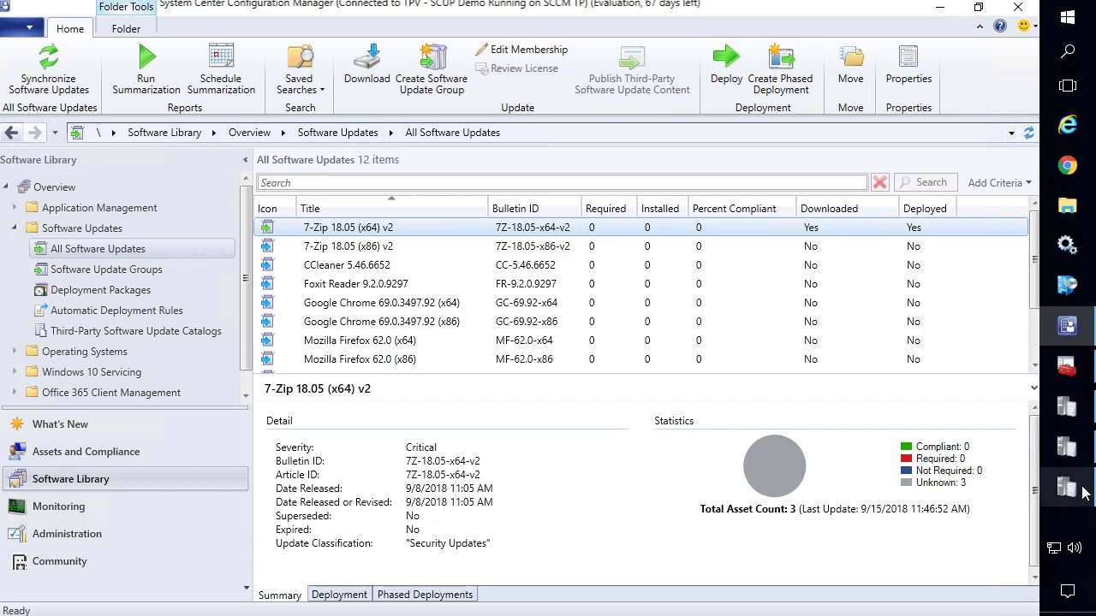
Step: Switch to the SMS_ISVUPDATES_SYNCAGENT log and check the latest publishing entries for the 7-Zip 18.05 (x86) update
left_click(1069, 460)
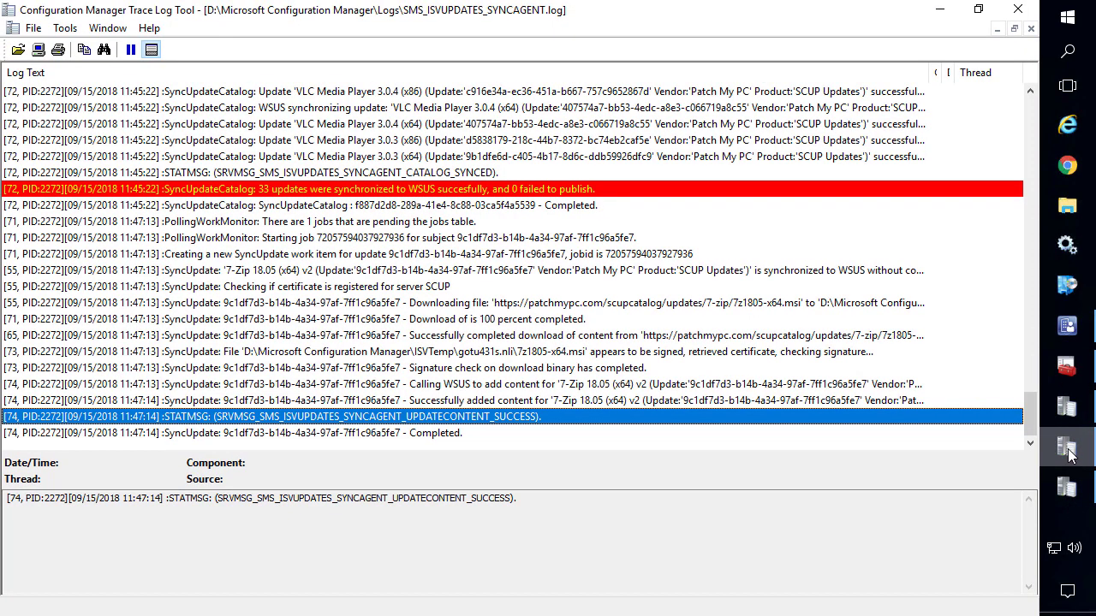
left_click(508, 335)
key("End")
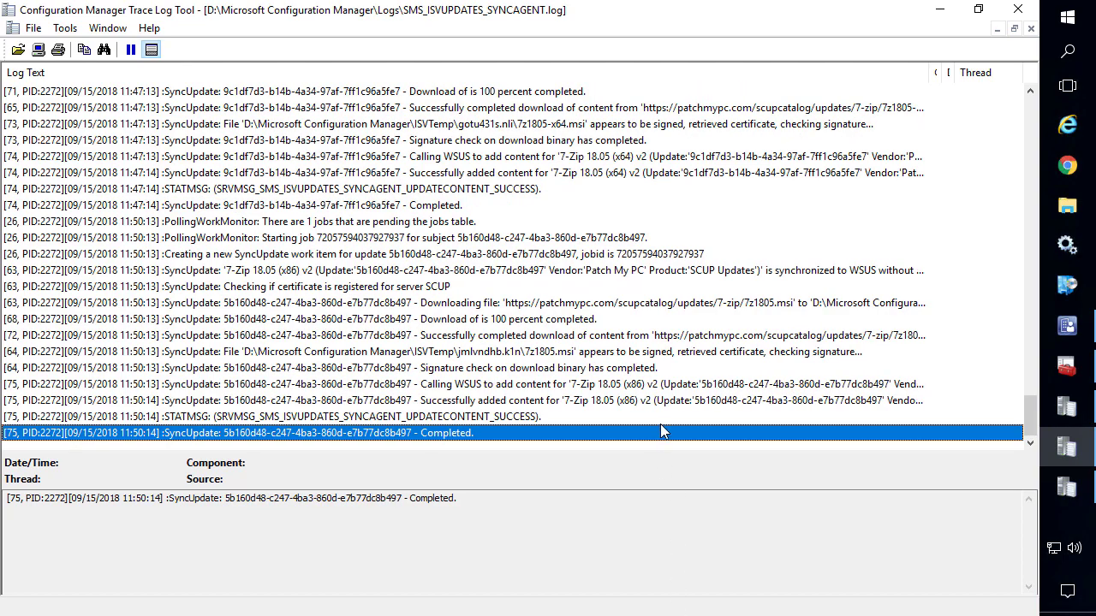
Step: Open File Explorer and browse to WSUS\WsusContent\CD on SCCM_ContentLibrary (J:)
left_click(1067, 205)
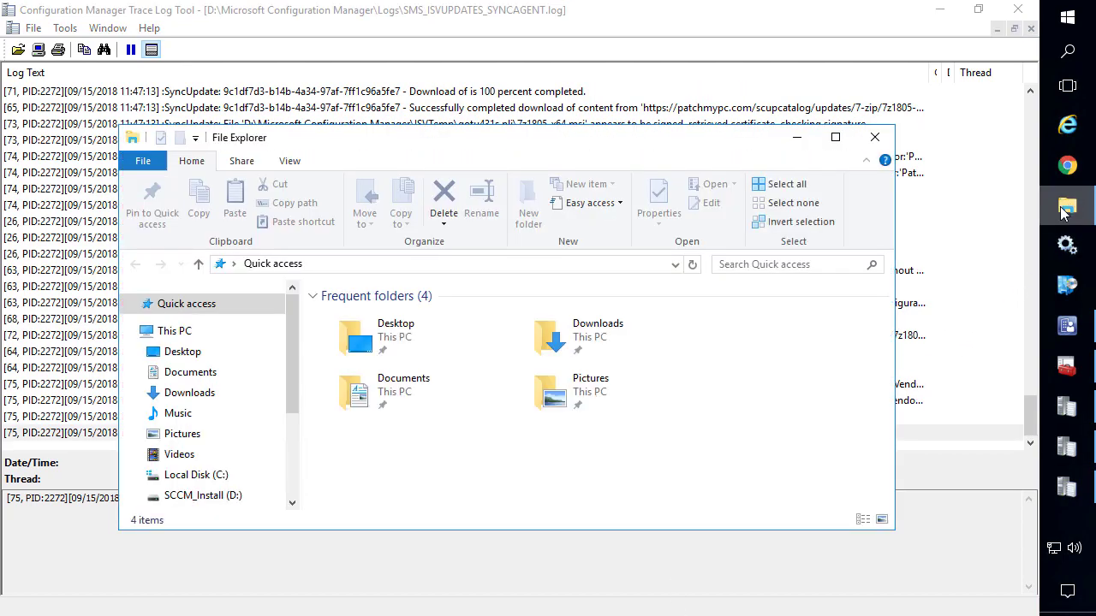
scroll(184, 480, "down", 2)
scroll(193, 488, "down", 1)
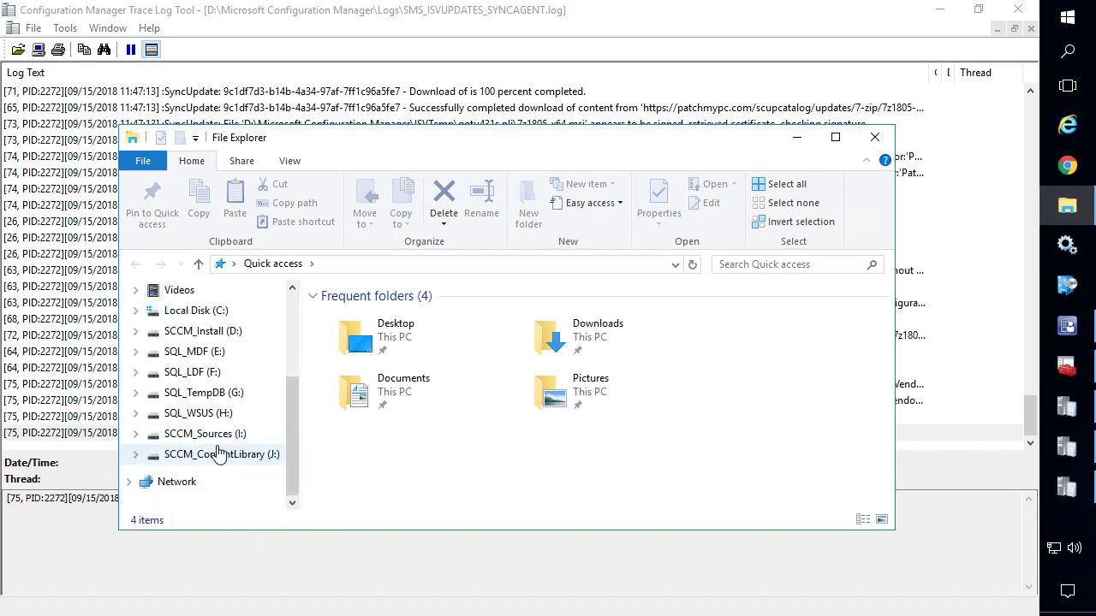
left_click(221, 454)
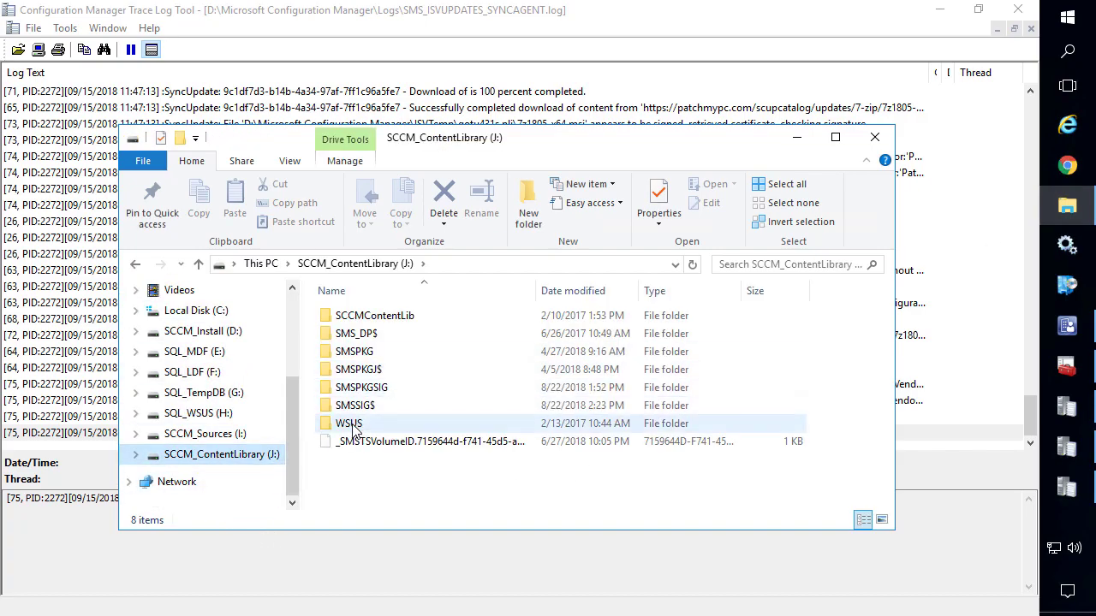
double_click(358, 424)
double_click(377, 343)
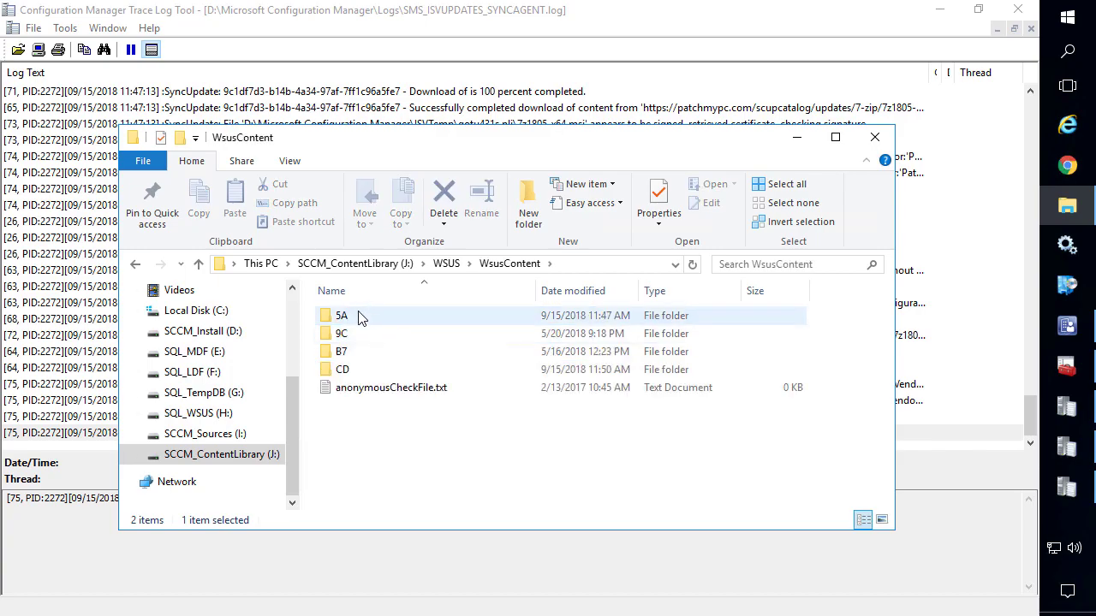
double_click(370, 371)
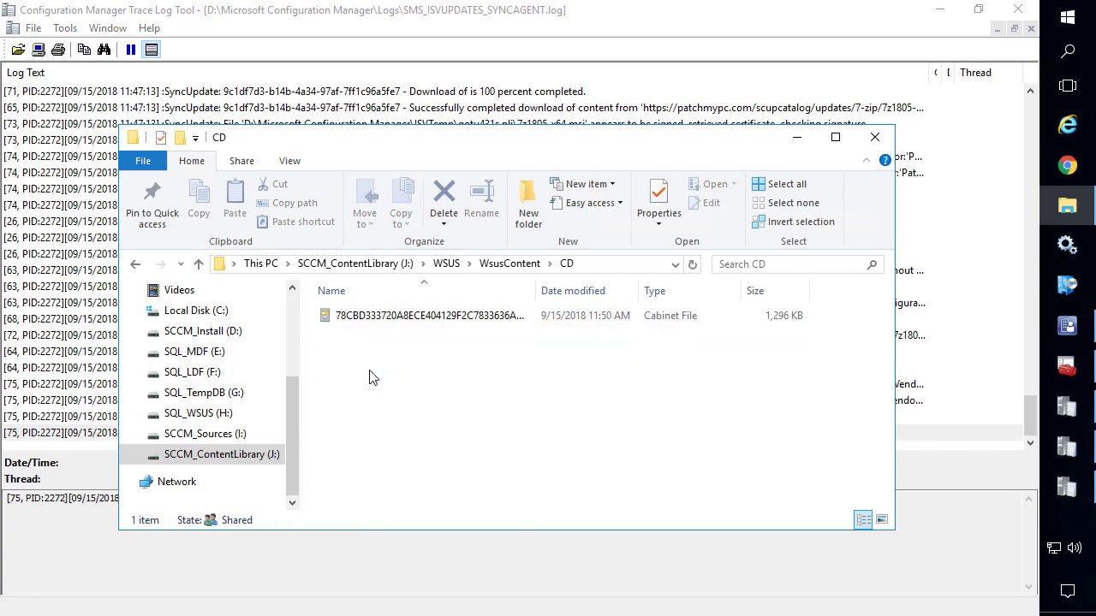
Step: Open the cabinet file's digital signatures, inspect the sha256 signature details, and view its signing certificate
left_click(375, 317)
right_click(375, 317)
left_click(308, 603)
left_click(478, 214)
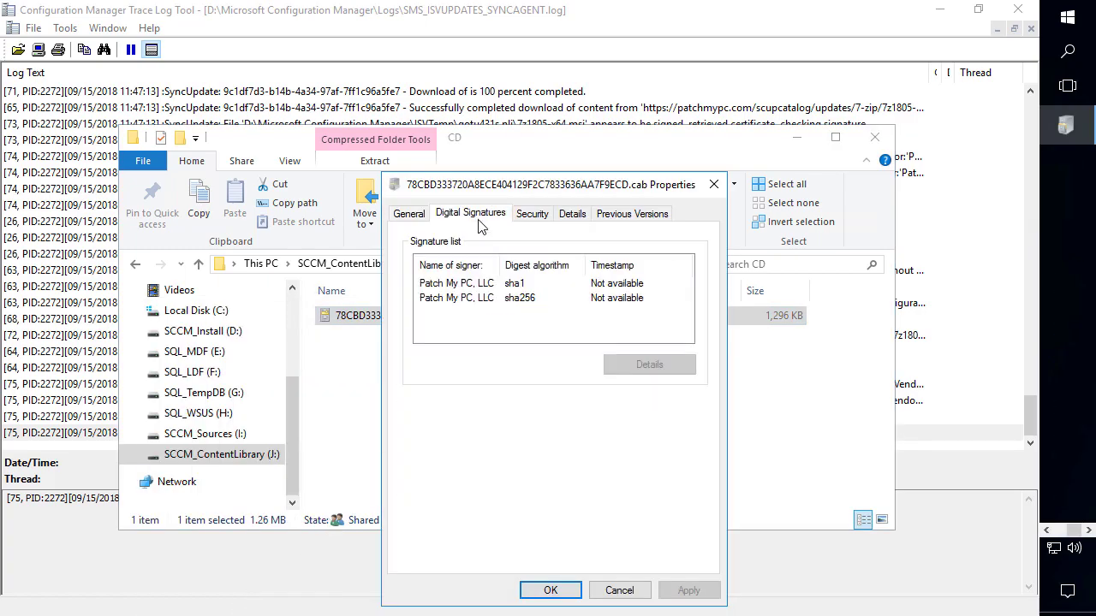
left_click_drag(500, 267, 511, 268)
double_click(454, 299)
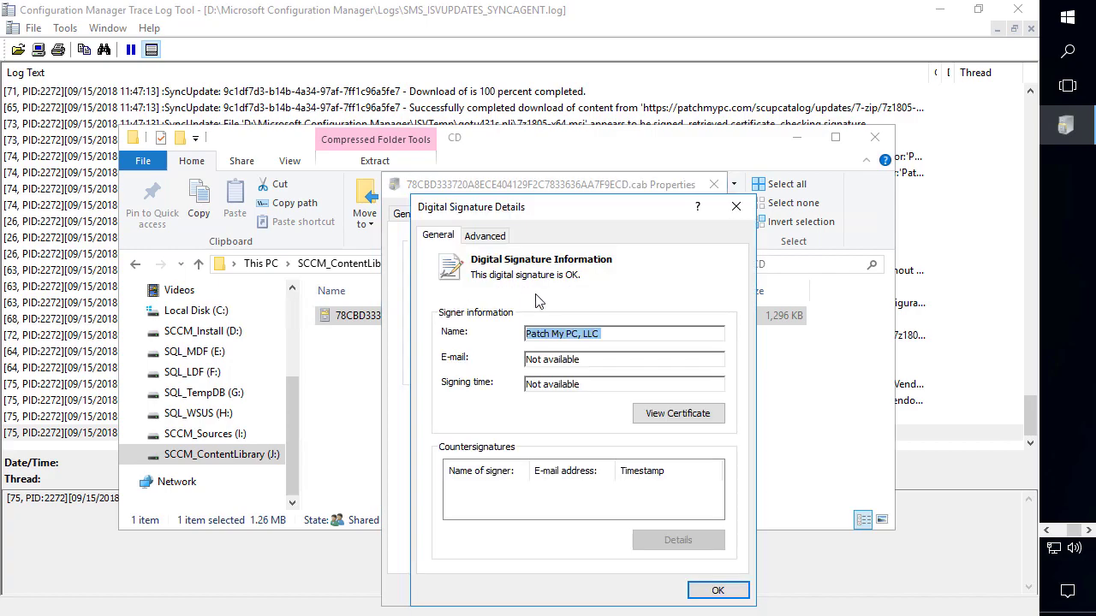
left_click(696, 417)
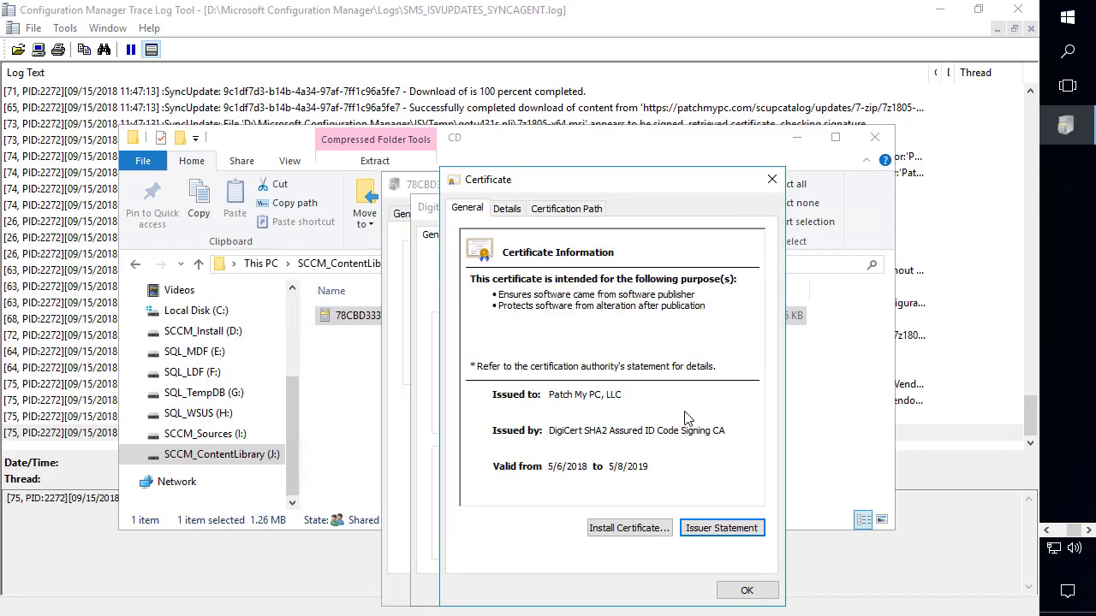
Step: Examine the signing certificate's certification path, selecting the DigiCert root and the Patch My PC, LLC certificate
left_click(578, 210)
left_click(526, 279)
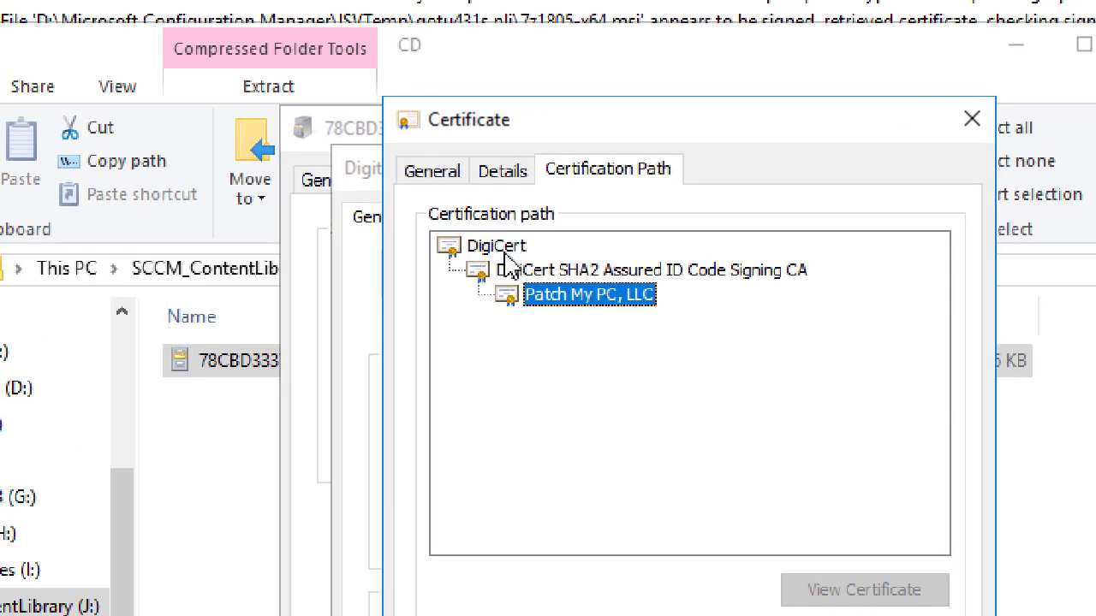
left_click(505, 252)
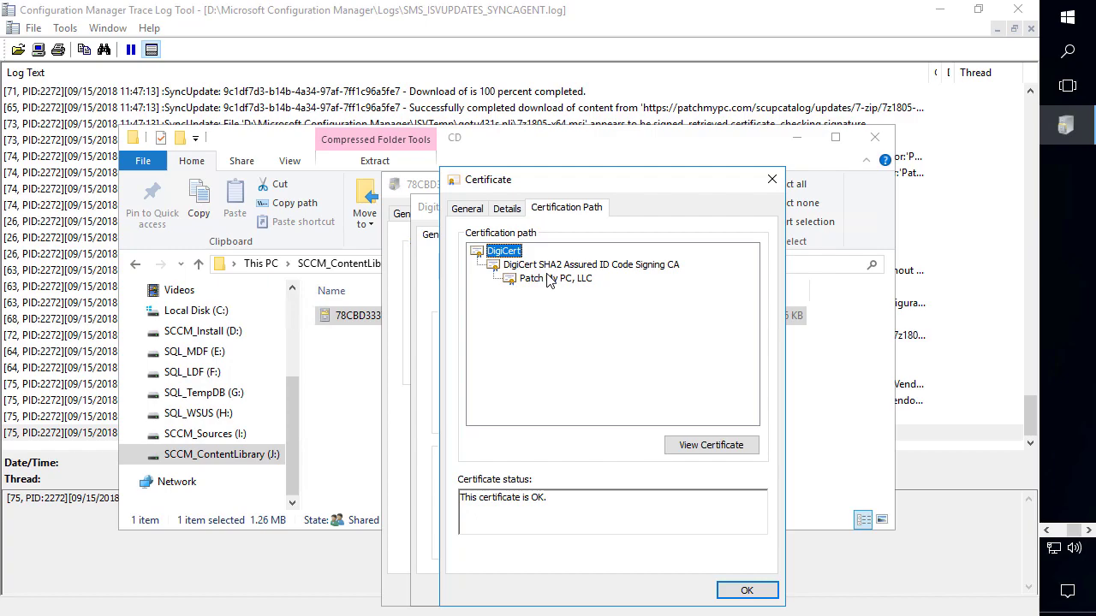
left_click(591, 303)
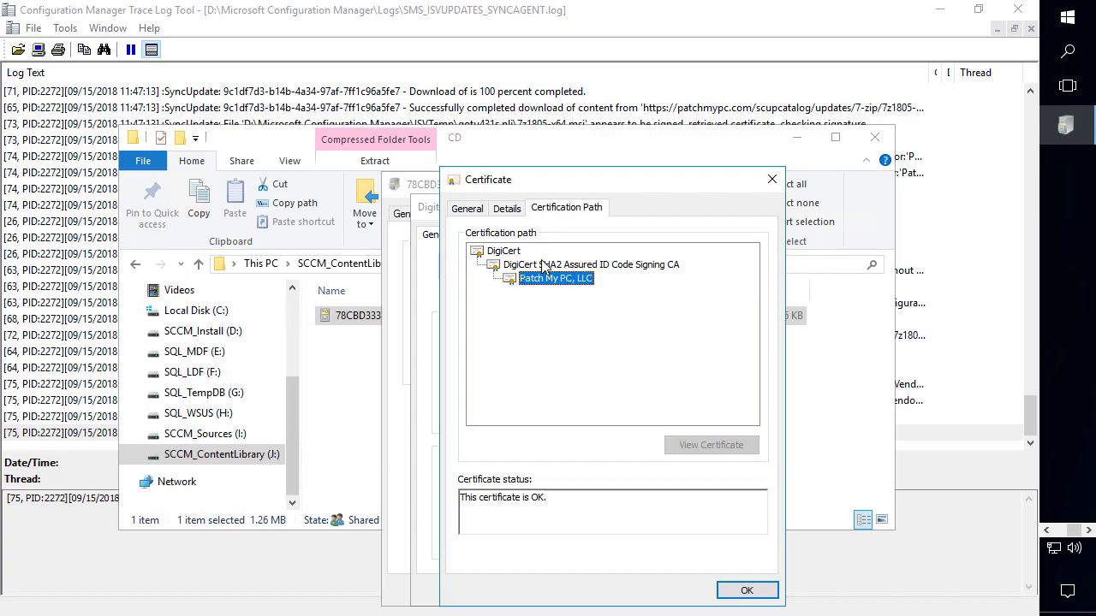
Step: Close the certificate and signature dialogs, File Explorer and the log window, and minimize the Configuration Manager console
left_click(747, 590)
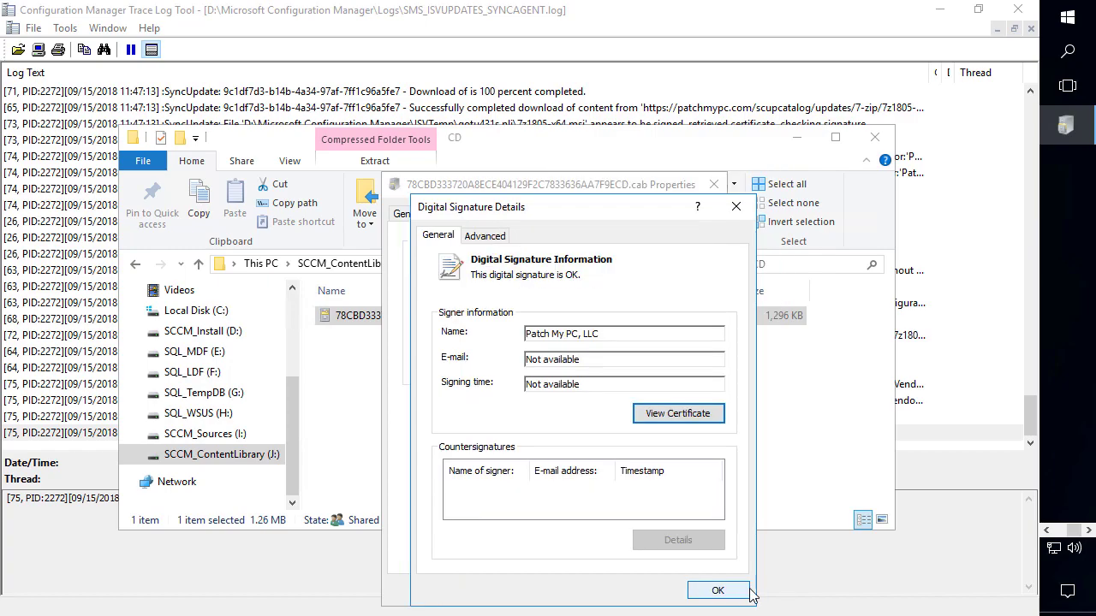
left_click(717, 591)
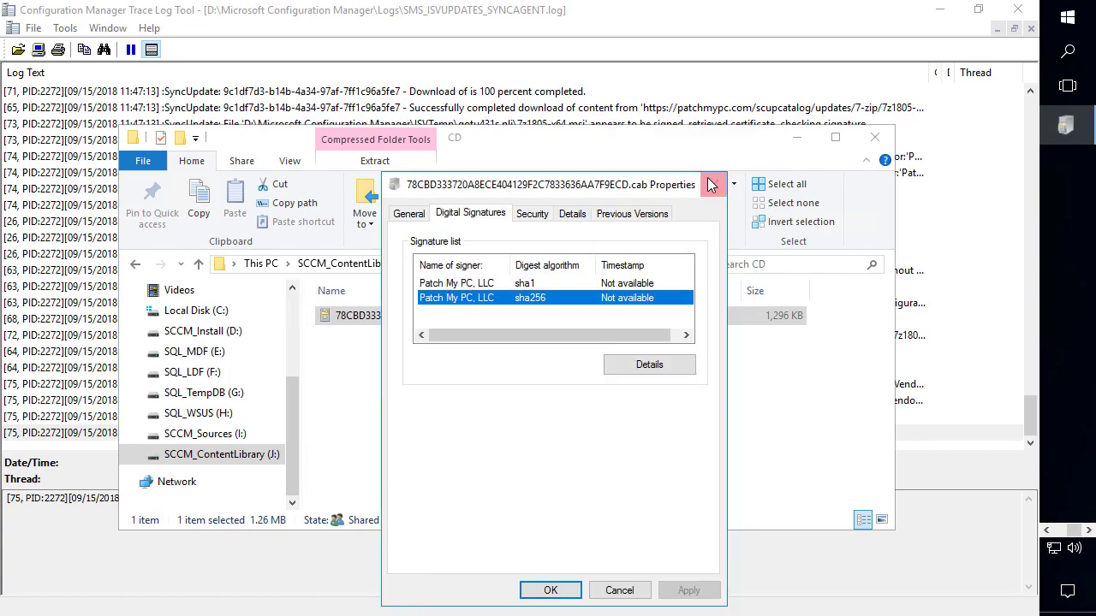
left_click(713, 185)
left_click(881, 148)
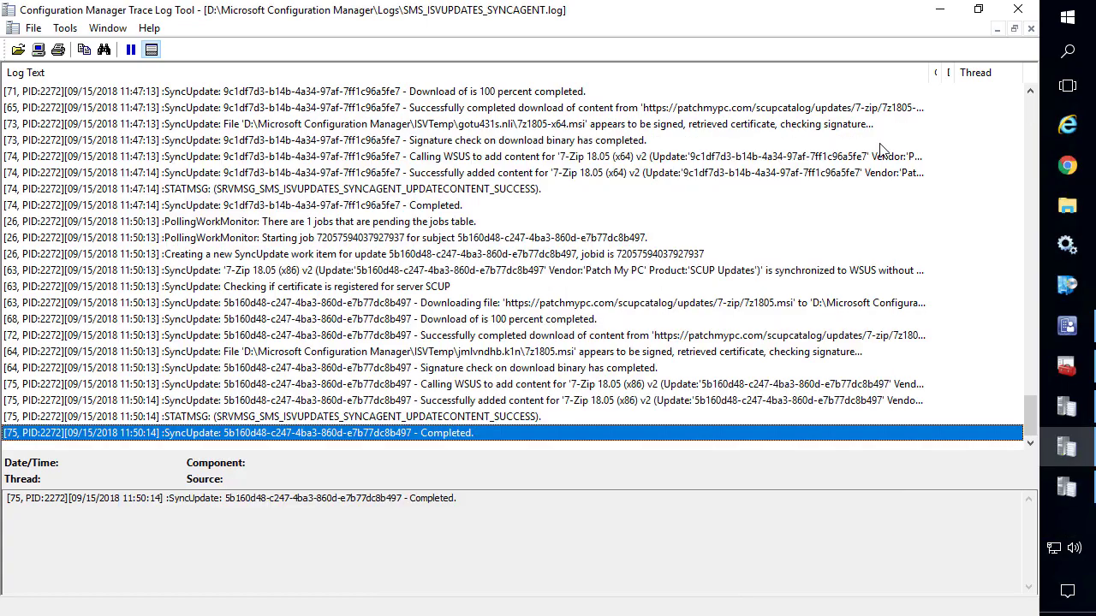
left_click(1017, 10)
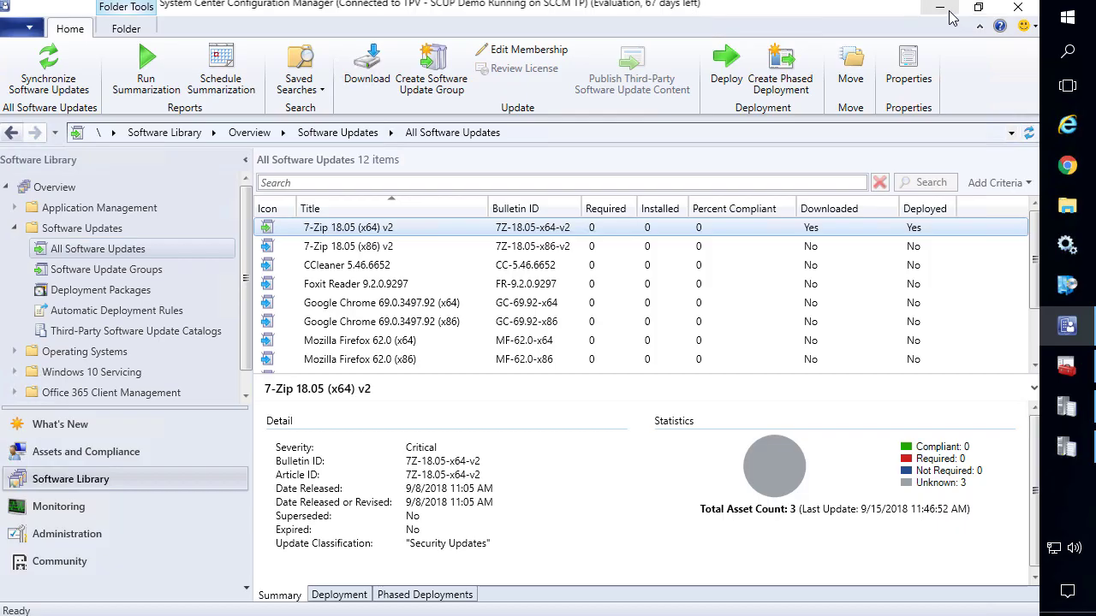
left_click(945, 9)
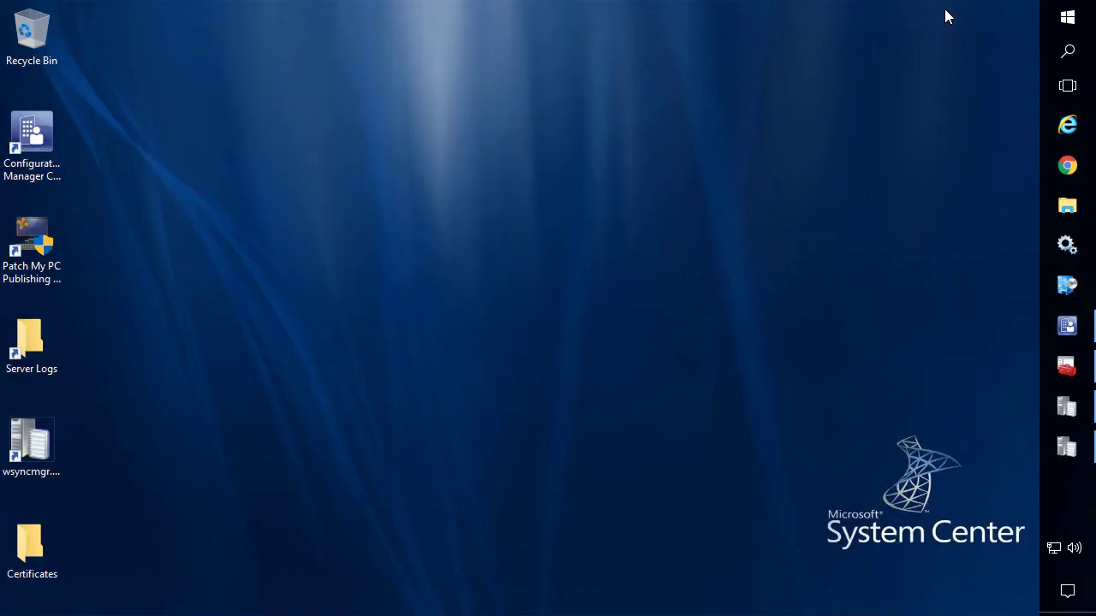
Step: Switch to Patch My PC Publishing Settings, export the code-signing certificate as WSUS.cer to the desktop Certificates folder, and save and close the settings
double_click(57, 244)
left_click(499, 417)
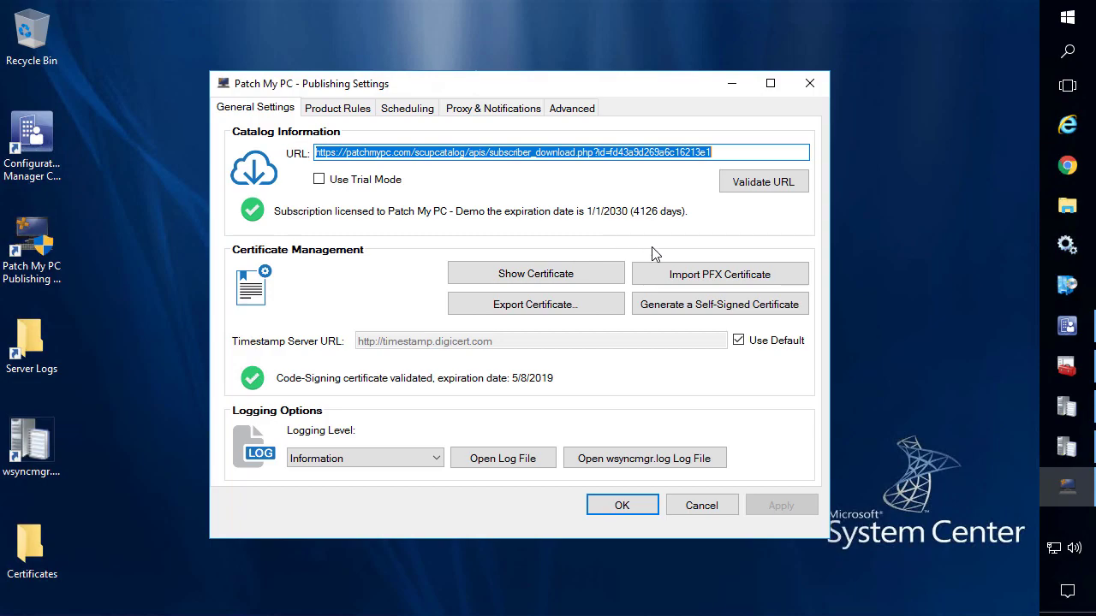
left_click(525, 306)
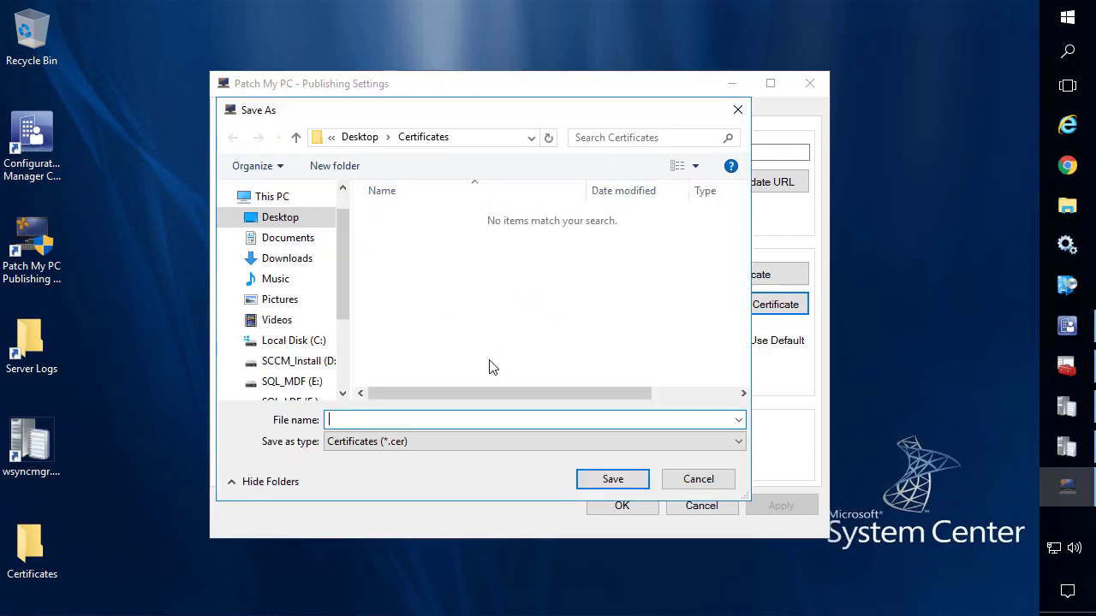
type("WSUS")
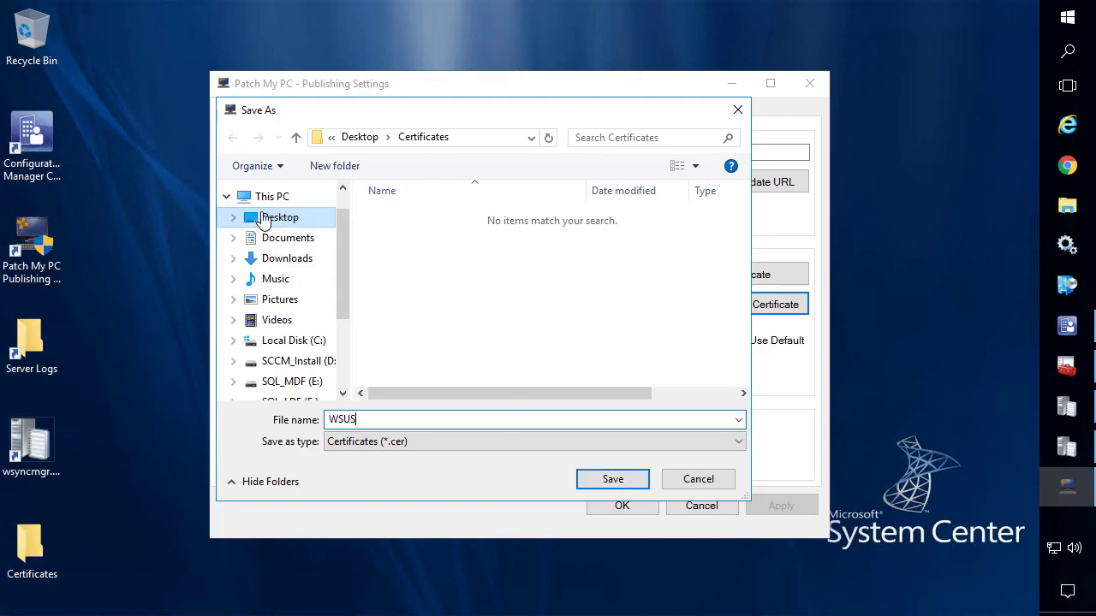
left_click(606, 480)
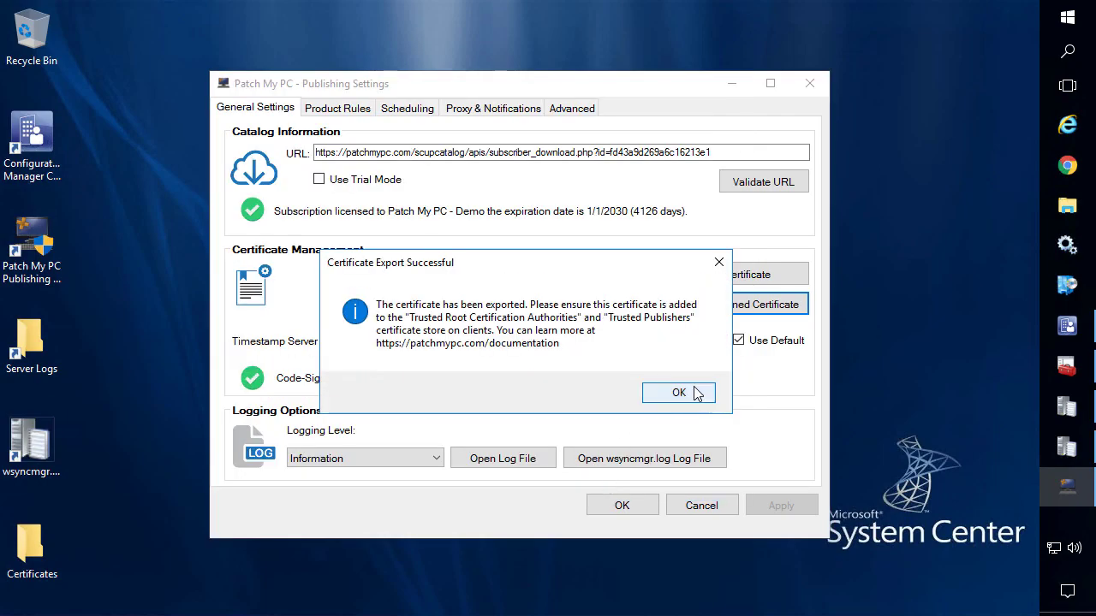
left_click(692, 391)
left_click(623, 505)
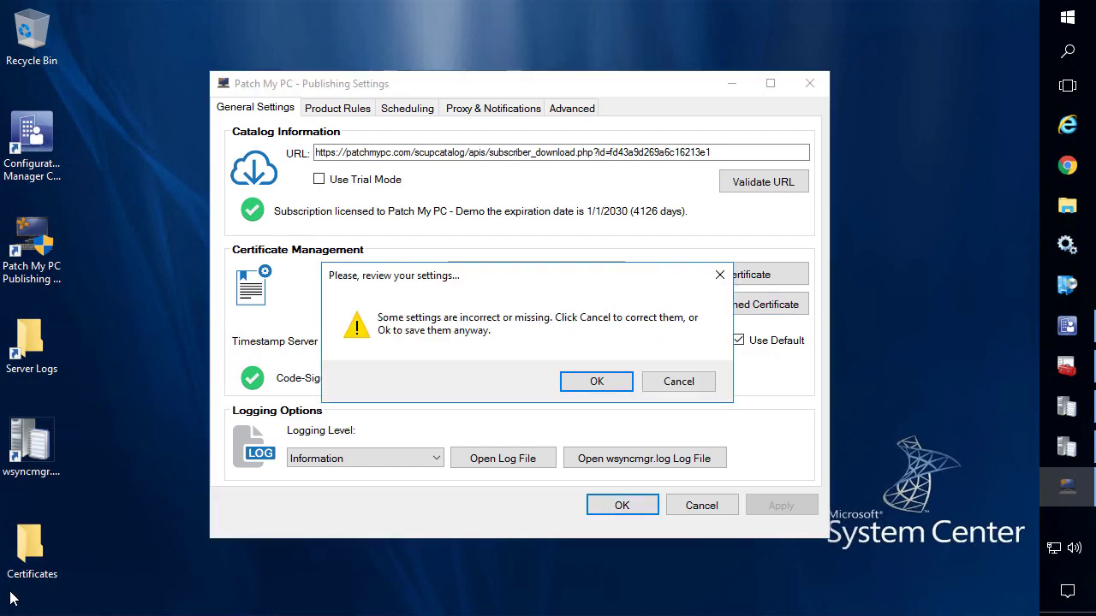
left_click(597, 382)
Step: Open the Certificates folder from the desktop and select the exported WSUS.cer file
double_click(48, 542)
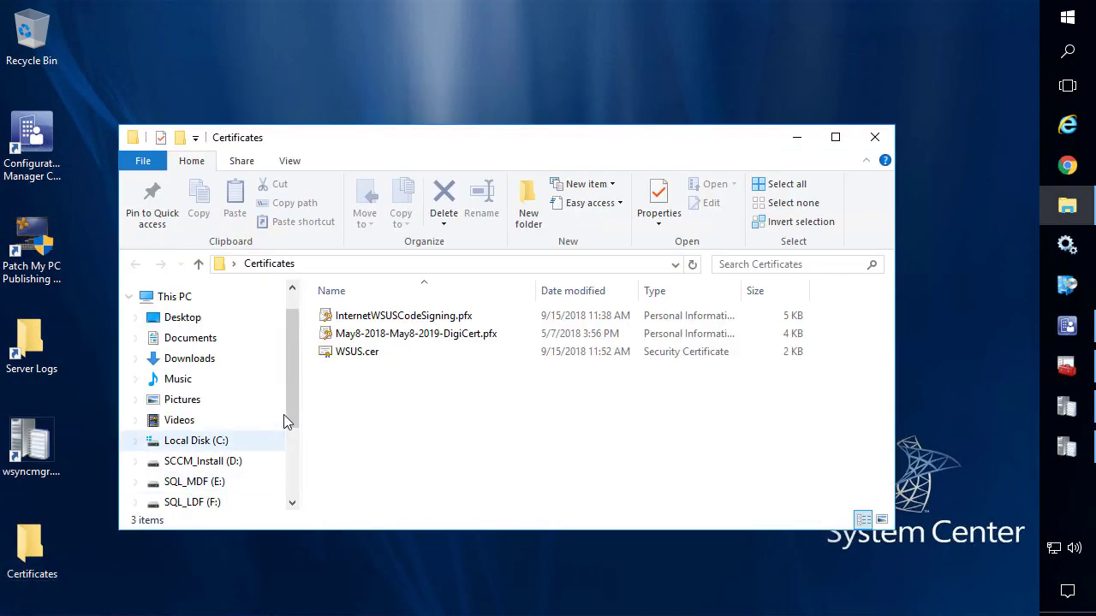
left_click(355, 358)
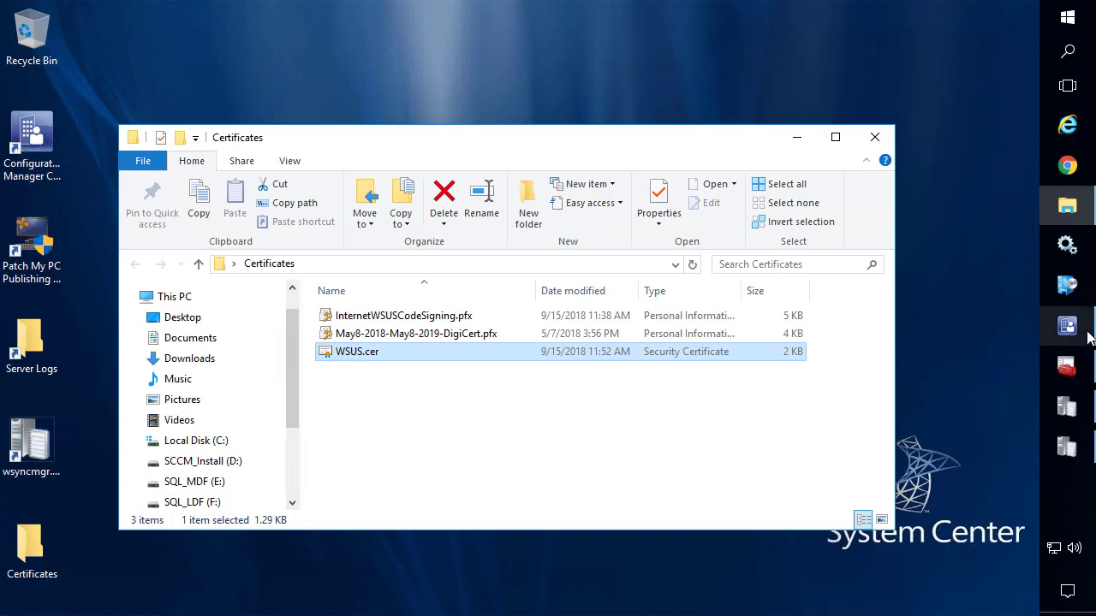
mouse_move(1083, 335)
left_click(990, 217)
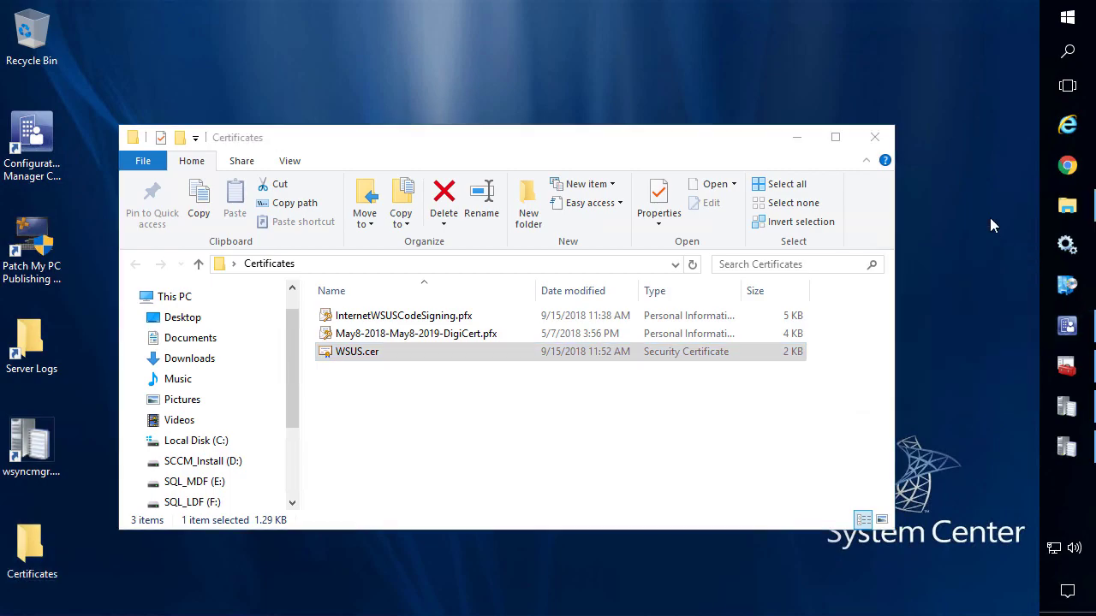